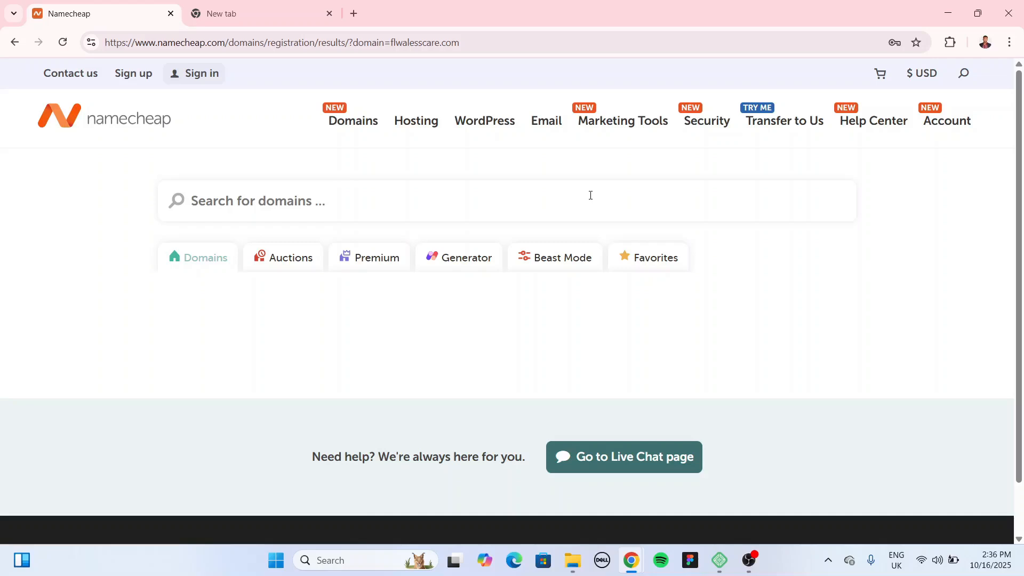
Step: Add flawlesstreat.com to the Namecheap cart for $10.18, then bring up the Local app
{"action": "type", "text": "fla"}
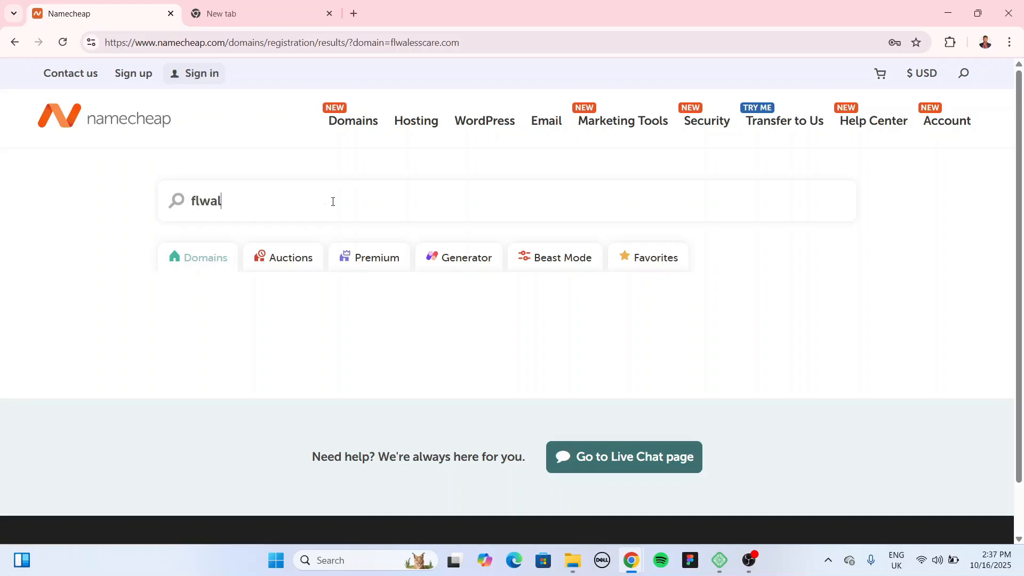
{"action": "type", "text": "w"}
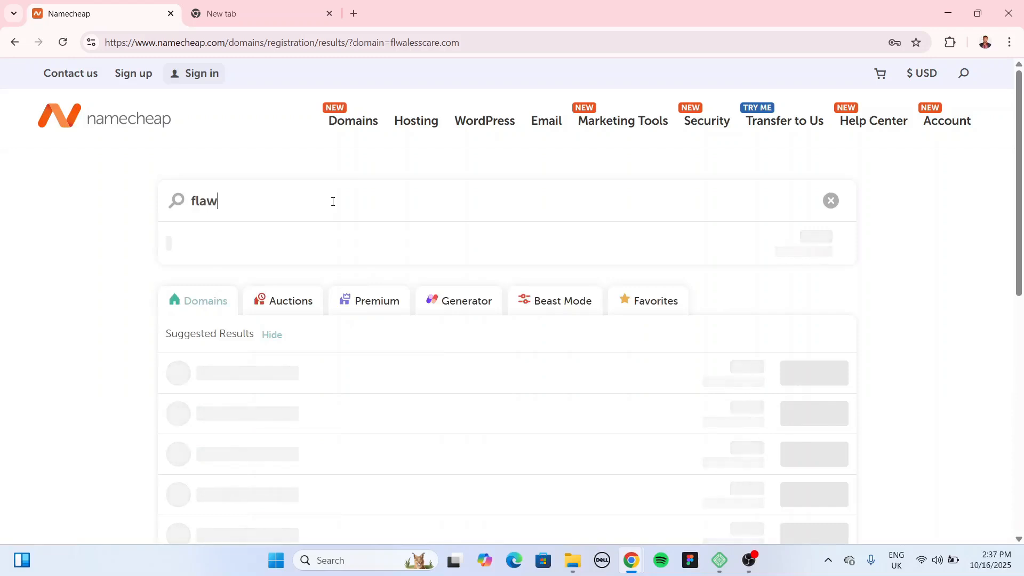
{"action": "type", "text": "lesstre"}
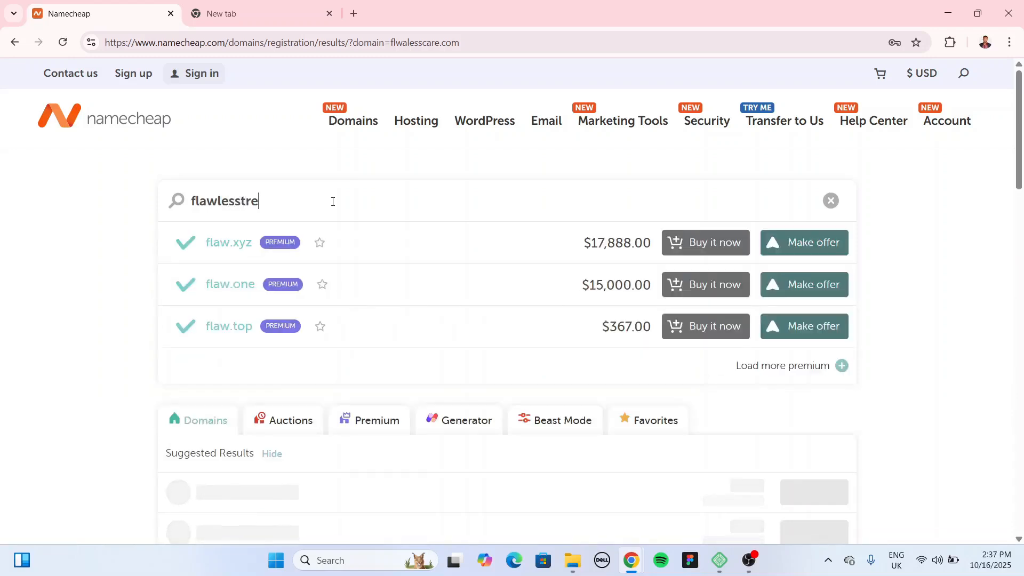
{"action": "type", "text": "at.com"}
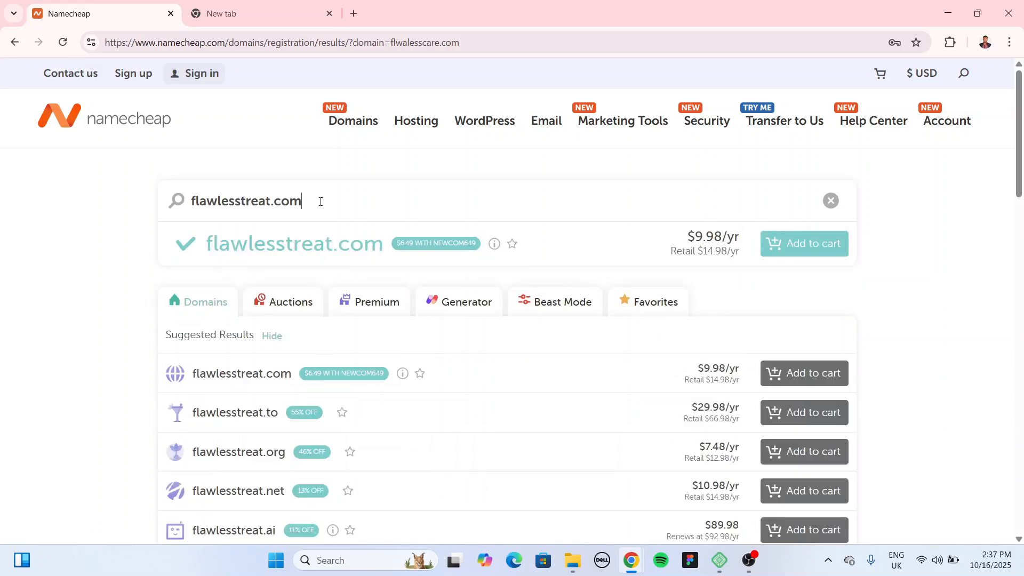
{"action": "left_click", "coordinate": [804, 238]}
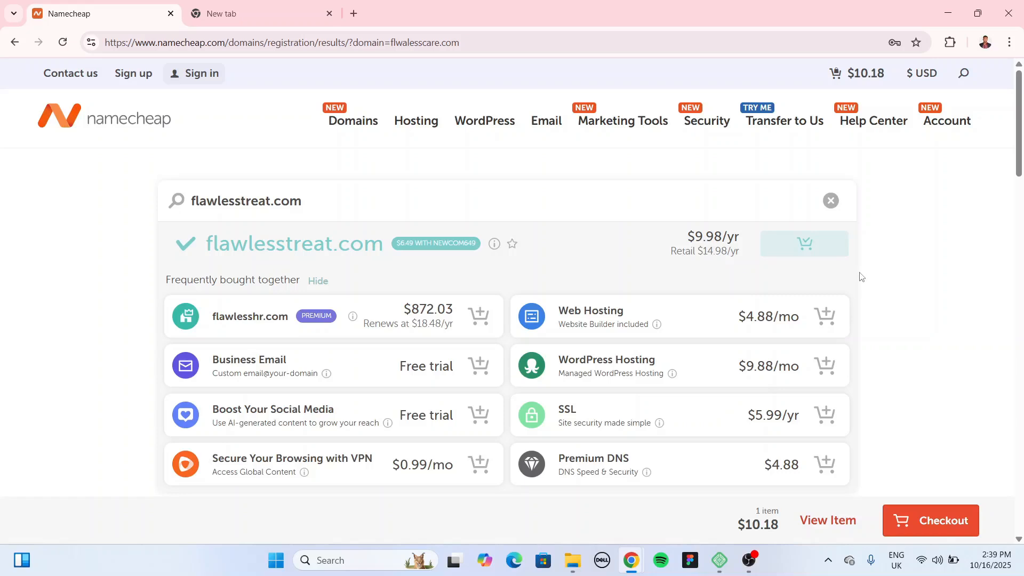
{"action": "left_click", "coordinate": [719, 559]}
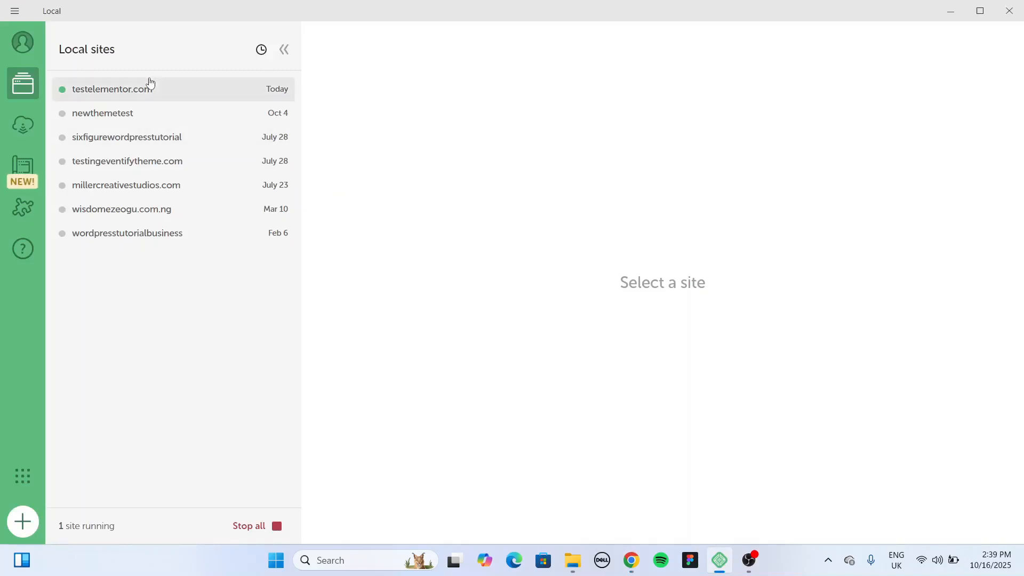
Step: Start a new Local site named flawlesscare using the preferred environment
{"action": "left_click", "coordinate": [23, 522]}
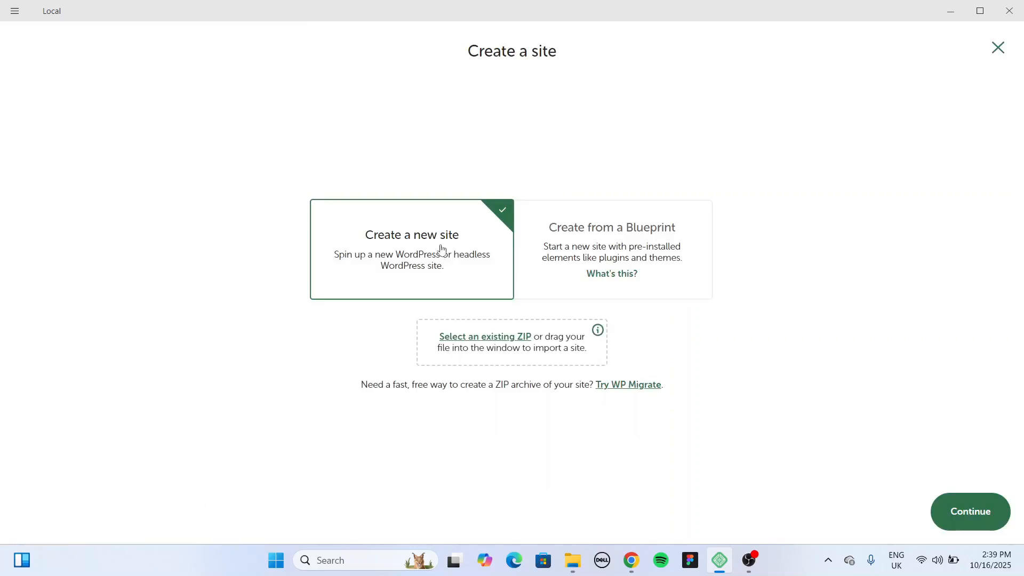
{"action": "left_click", "coordinate": [964, 505]}
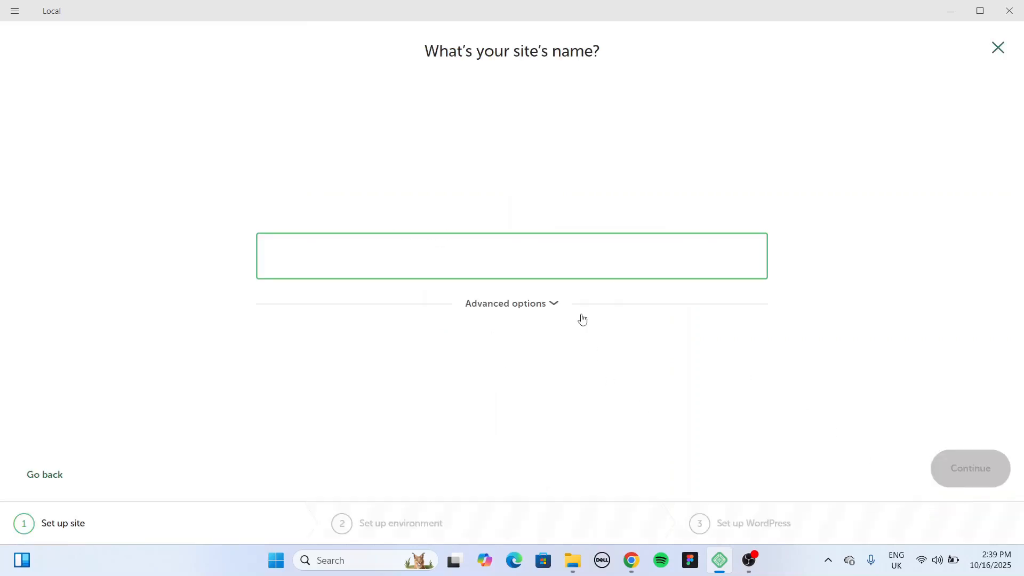
{"action": "type", "text": "flawlesscare"}
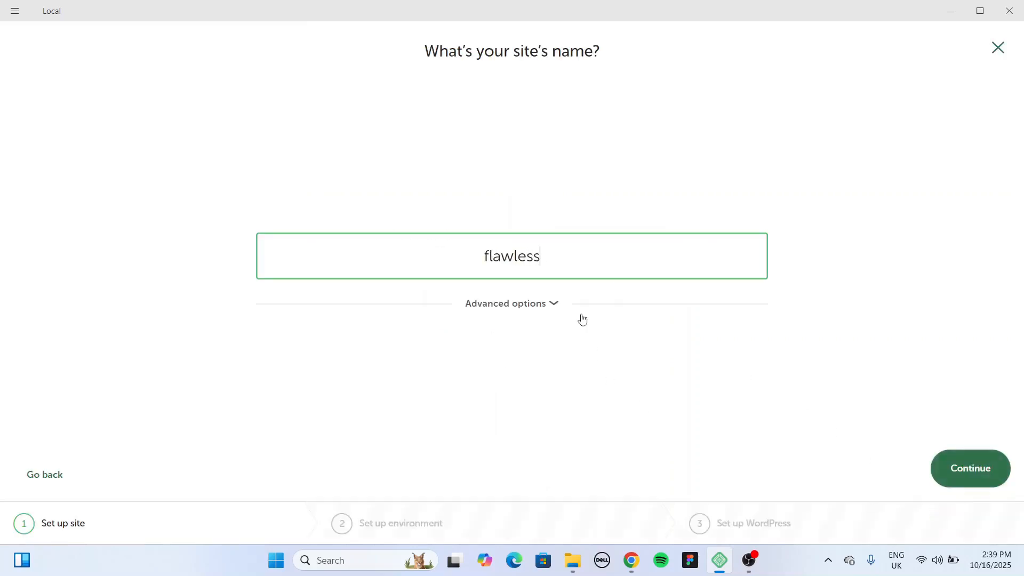
{"action": "left_click", "coordinate": [971, 483]}
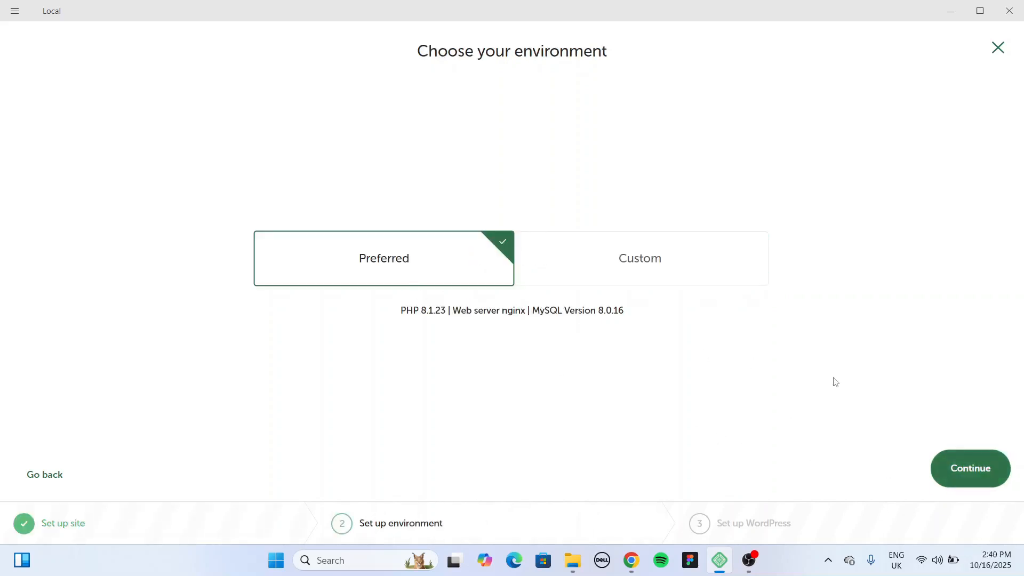
{"action": "left_click", "coordinate": [963, 467]}
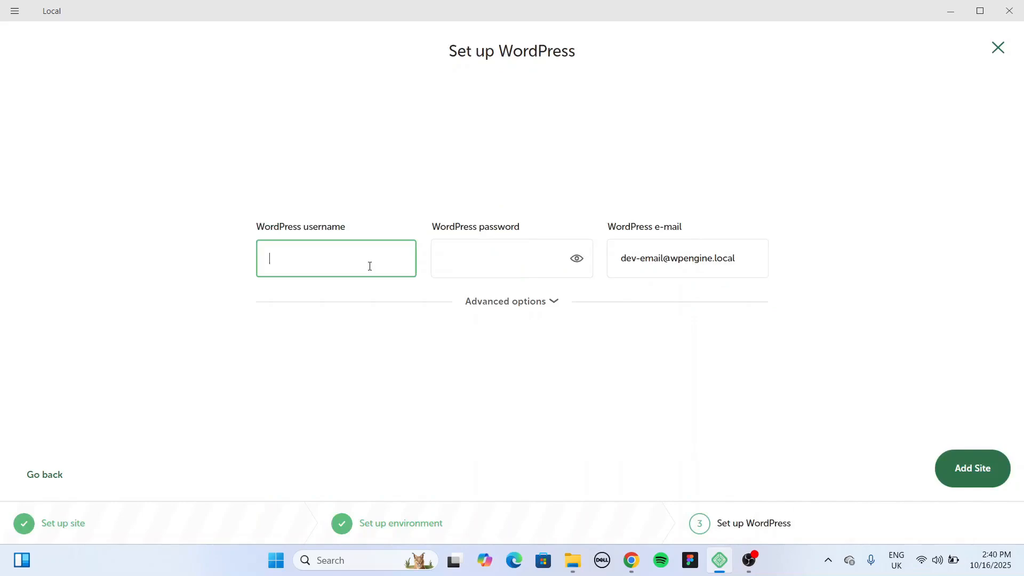
Step: Set the WordPress admin password, add the site, and open it at flawlesscare.local
{"action": "key", "text": "Tab"}
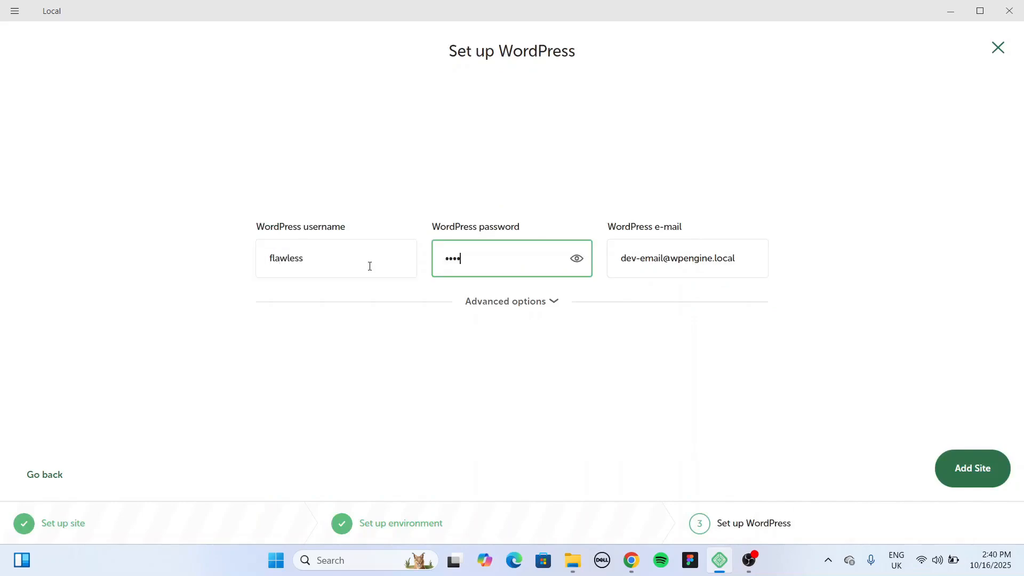
{"action": "type", "text": "flawless"}
{"action": "left_click", "coordinate": [576, 258]}
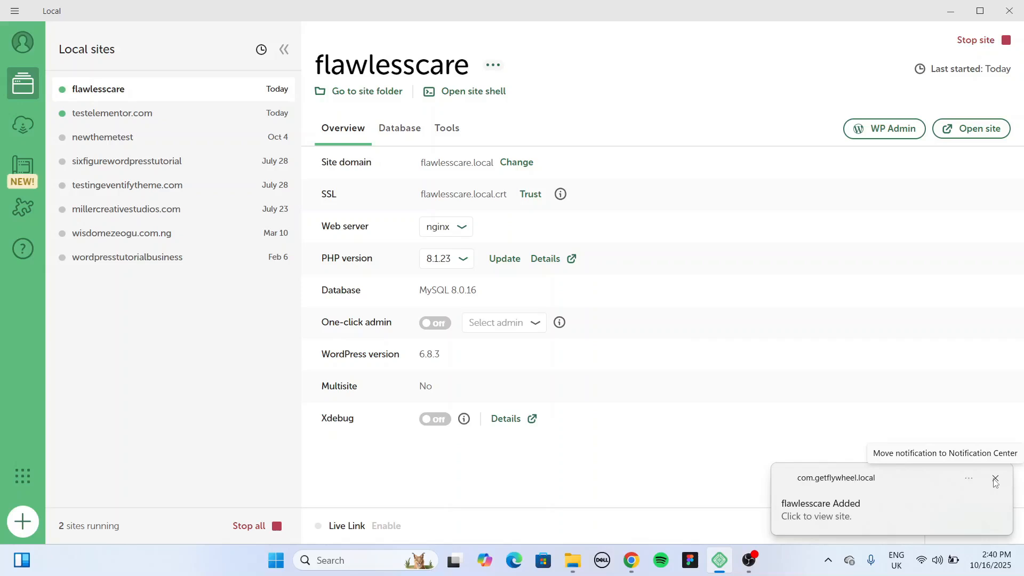
{"action": "left_click", "coordinate": [995, 479]}
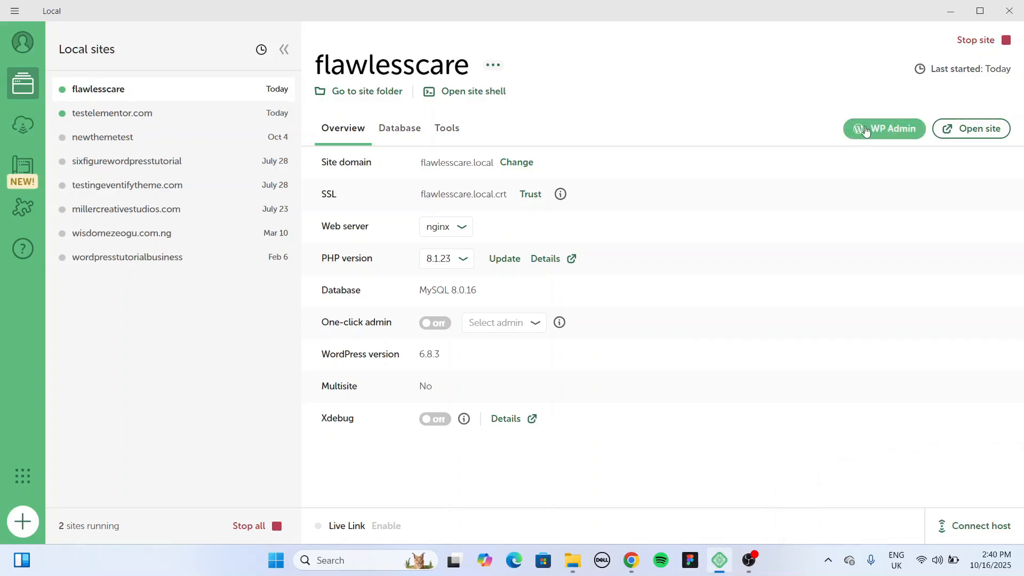
{"action": "left_click", "coordinate": [972, 127]}
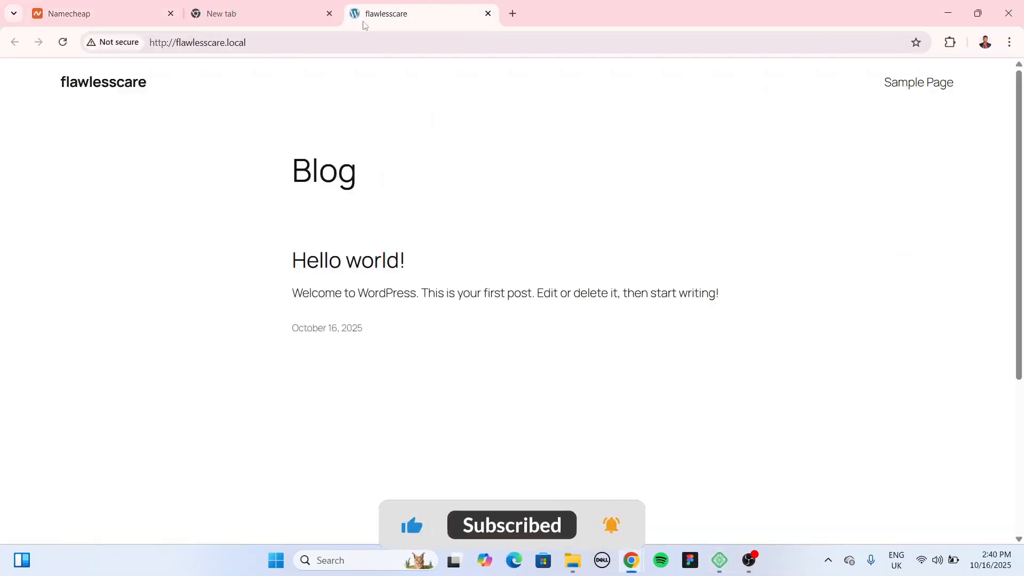
{"action": "key", "text": "alt+Tab"}
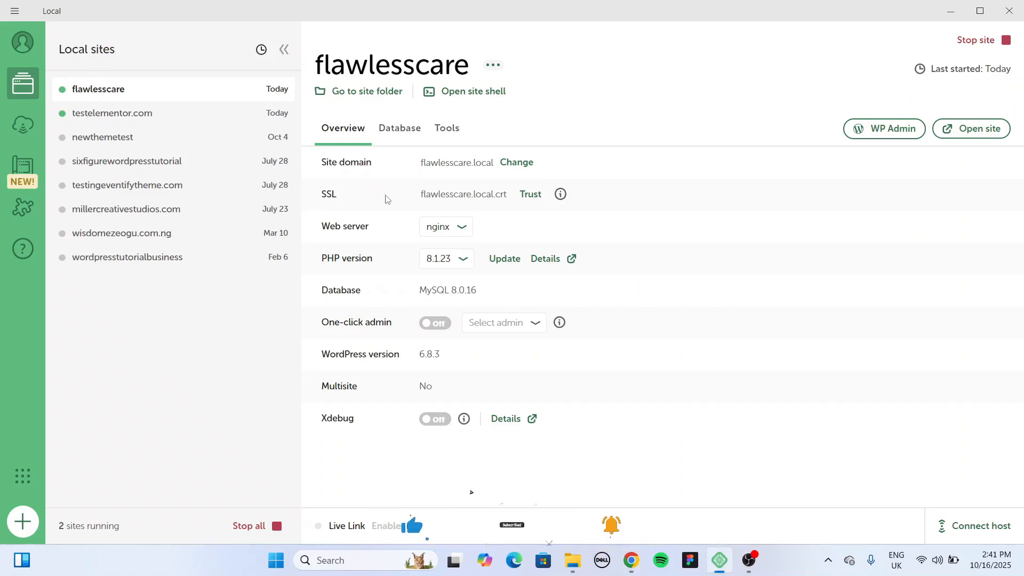
Step: Log into flawlesscare's WP Admin with the admin username and password, dismissing Chrome's password alert
{"action": "left_click", "coordinate": [895, 131]}
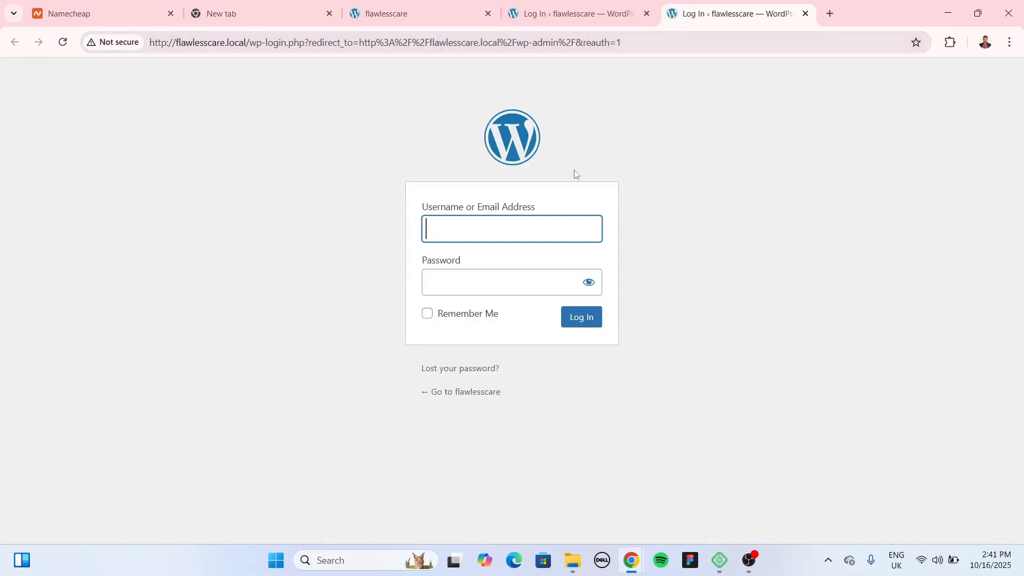
{"action": "type", "text": "flawless"}
{"action": "key", "text": "Tab"}
{"action": "type", "text": "********"}
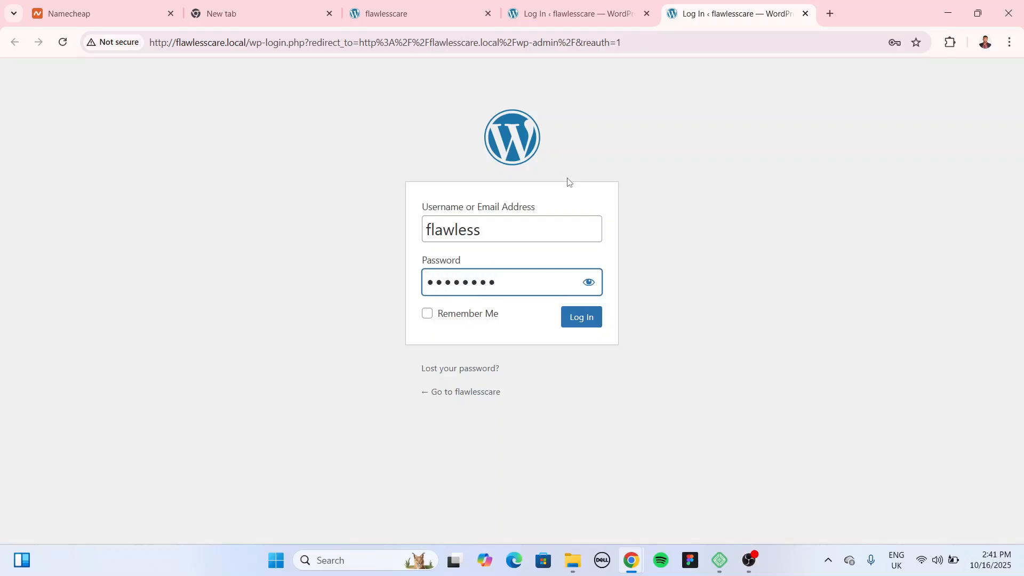
{"action": "left_click", "coordinate": [589, 282]}
{"action": "left_click", "coordinate": [581, 318]}
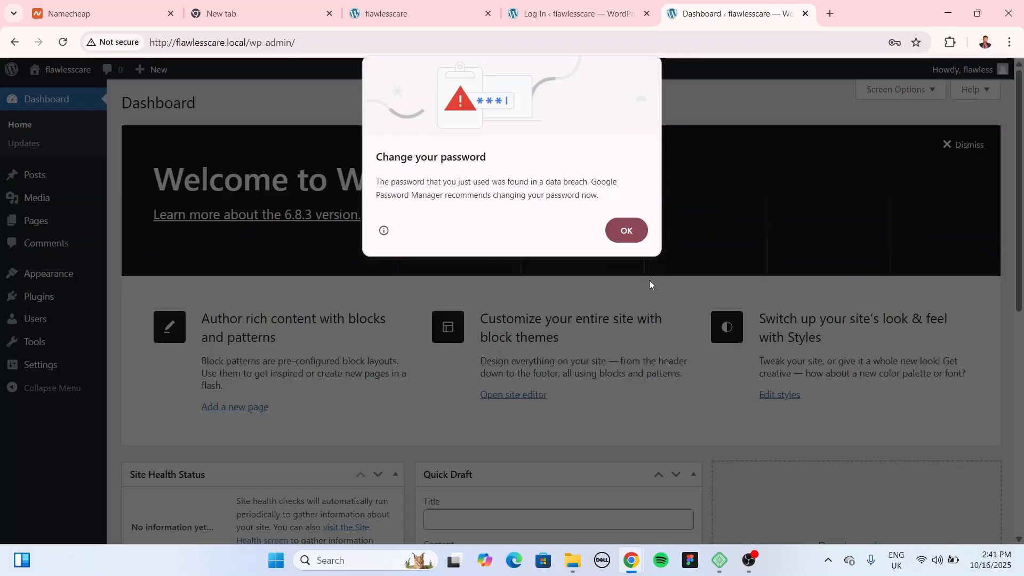
{"action": "left_click", "coordinate": [627, 231]}
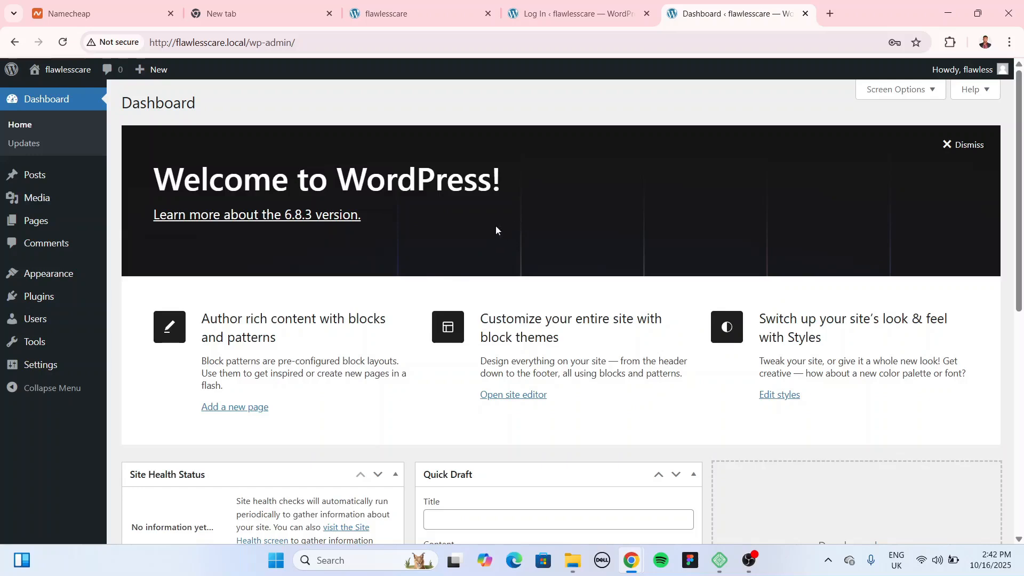
{"action": "mouse_move", "coordinate": [49, 305]}
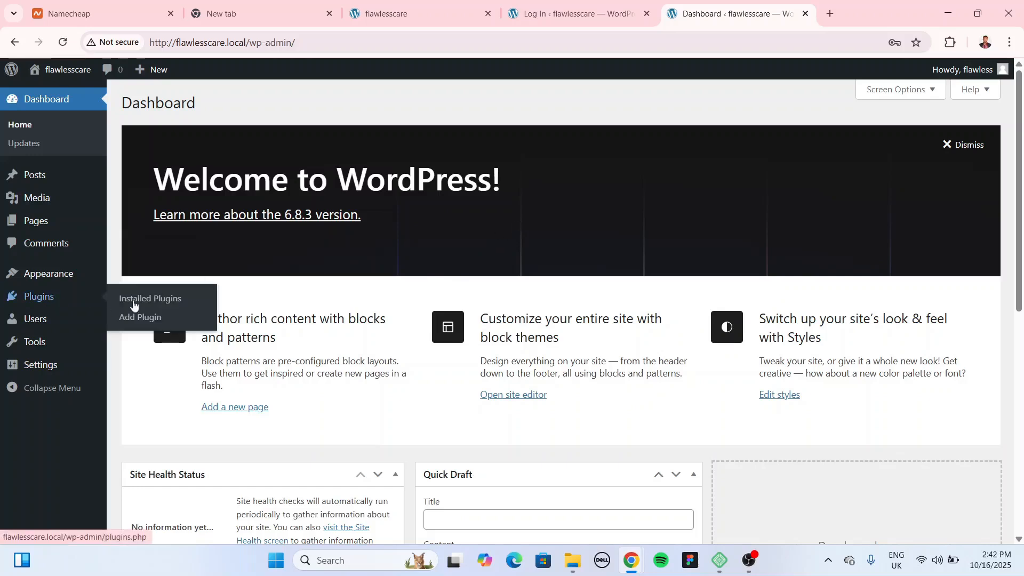
Step: Open the Add Plugins page, close the leftover login tab and reorder the browser tabs
{"action": "left_click", "coordinate": [147, 323]}
{"action": "left_click", "coordinate": [642, 20]}
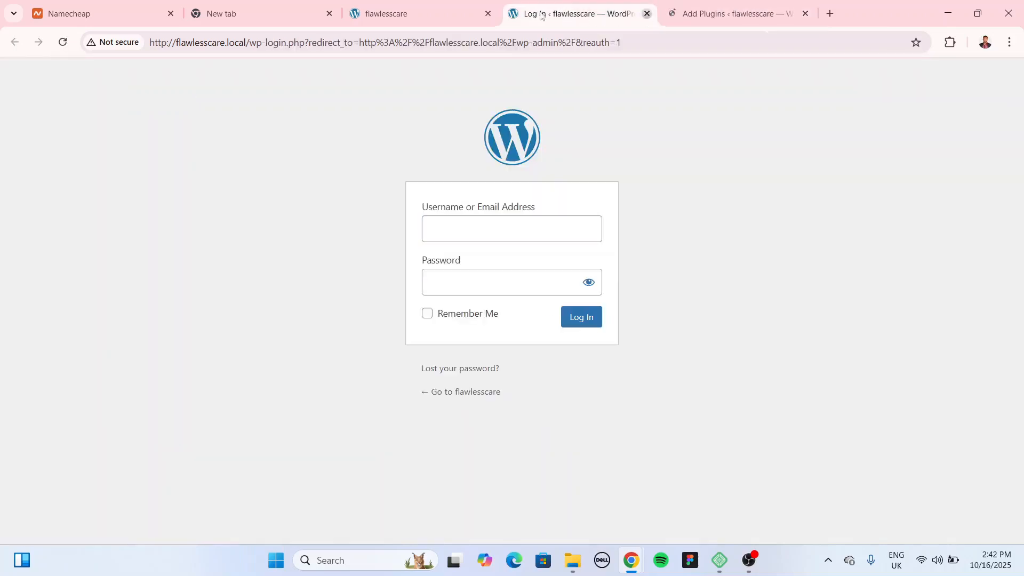
{"action": "left_click", "coordinate": [646, 13]}
{"action": "left_click", "coordinate": [459, 12]}
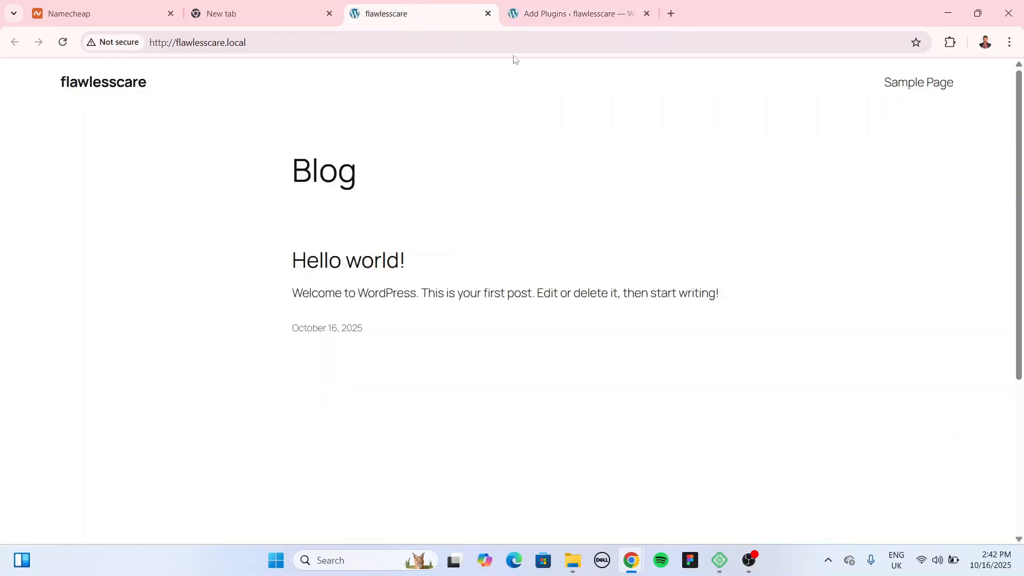
{"action": "left_click_drag", "start_coordinate": [567, 14], "coordinate": [415, 15]}
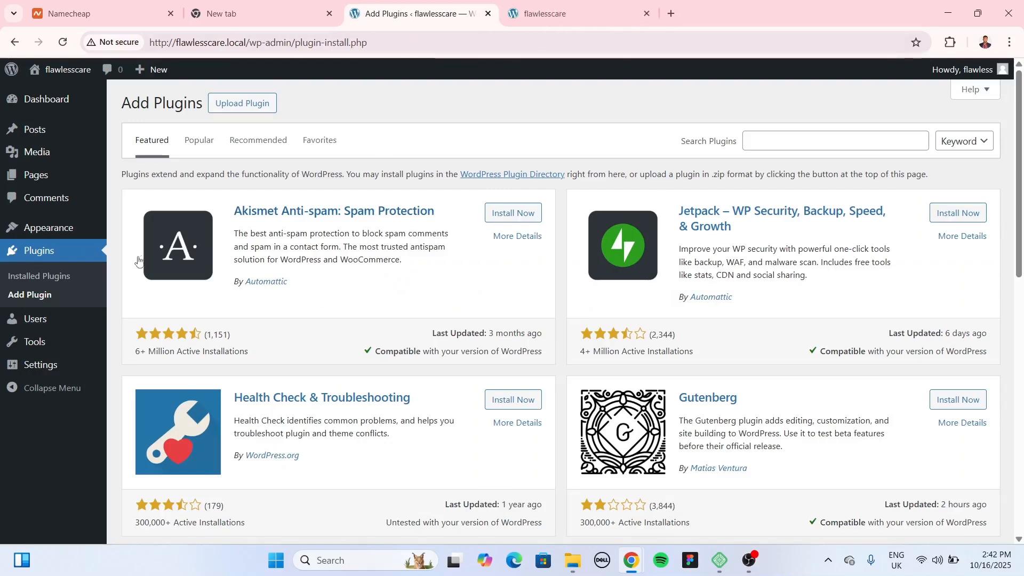
Step: Search 'starter', then install and activate the Starter Templates plugin
{"action": "left_click", "coordinate": [811, 141]}
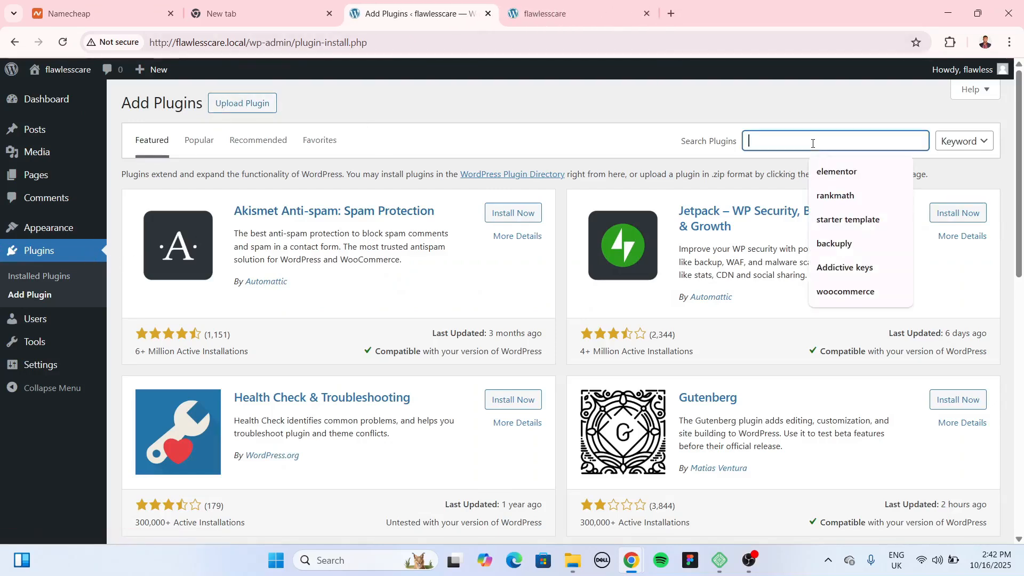
{"action": "type", "text": "starter"}
{"action": "key", "text": "Return"}
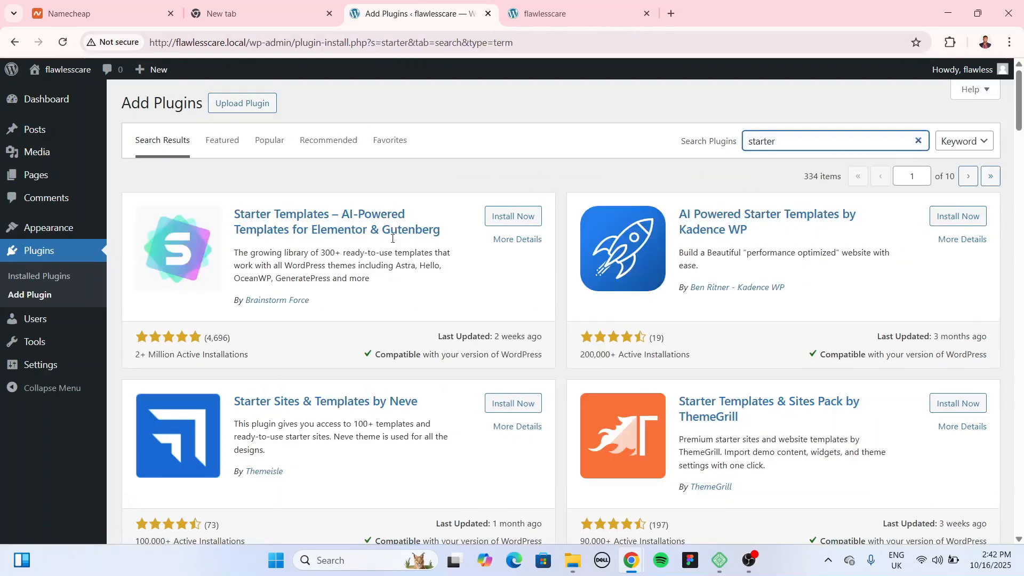
{"action": "left_click", "coordinate": [518, 217]}
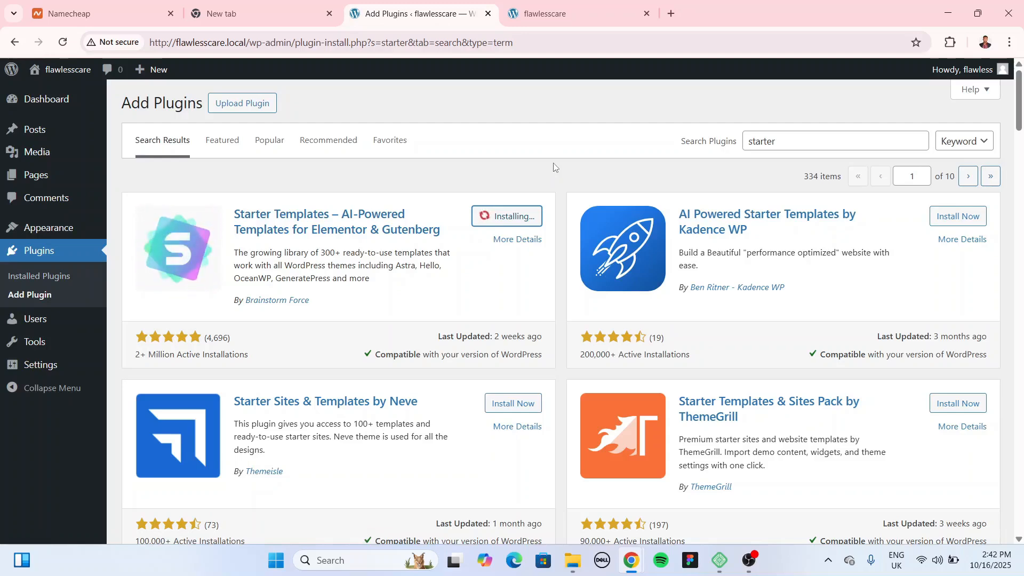
{"action": "left_click", "coordinate": [520, 216]}
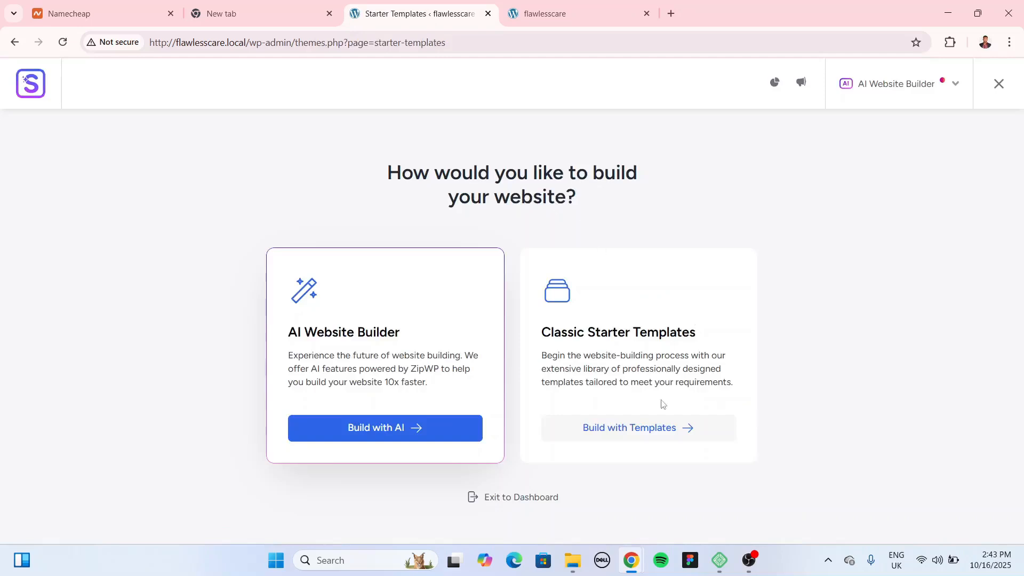
Step: Choose classic starter templates with Elementor as the builder, skipping the AI builder suggestion
{"action": "left_click", "coordinate": [654, 436]}
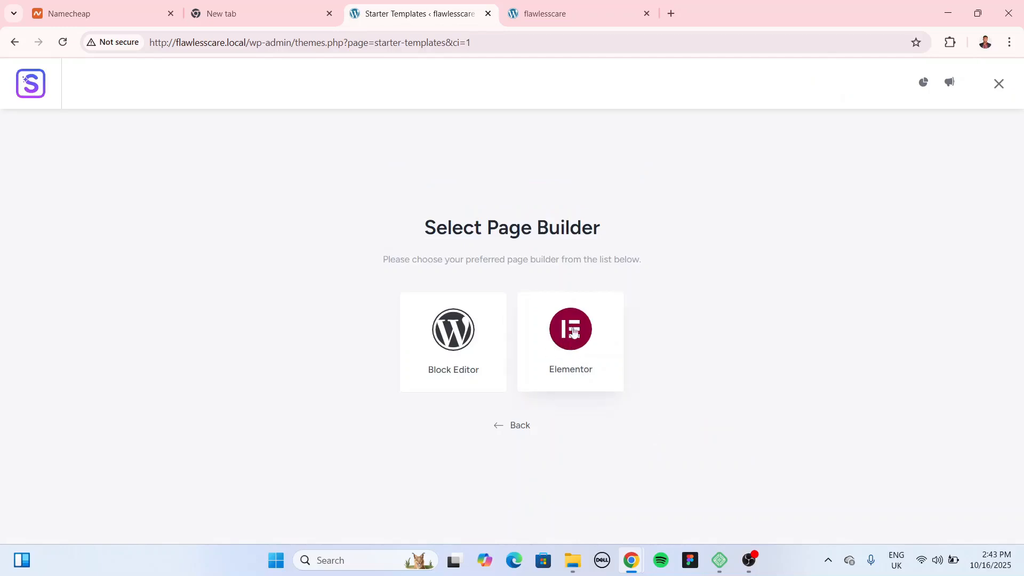
{"action": "left_click", "coordinate": [572, 341]}
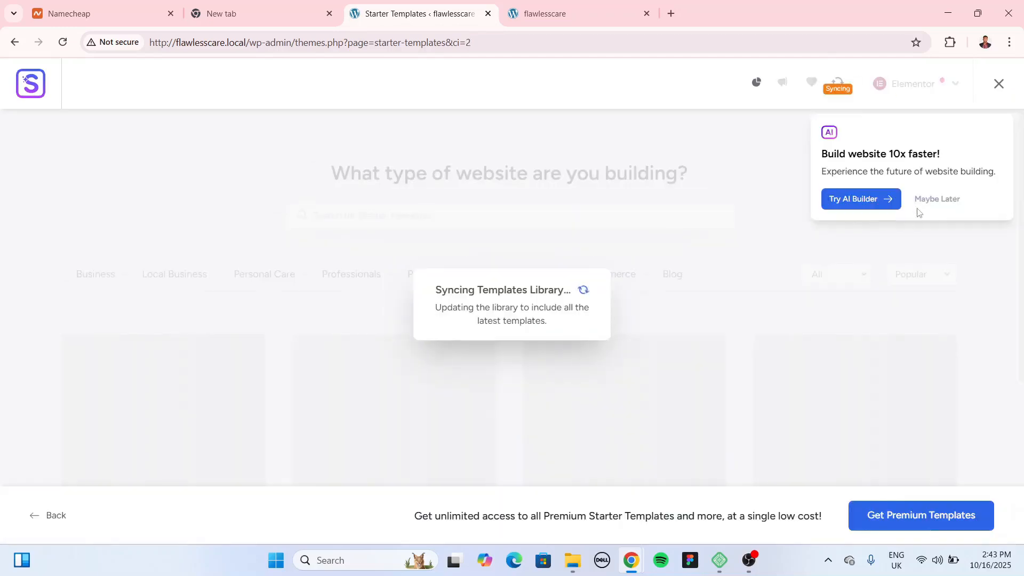
{"action": "left_click", "coordinate": [947, 202]}
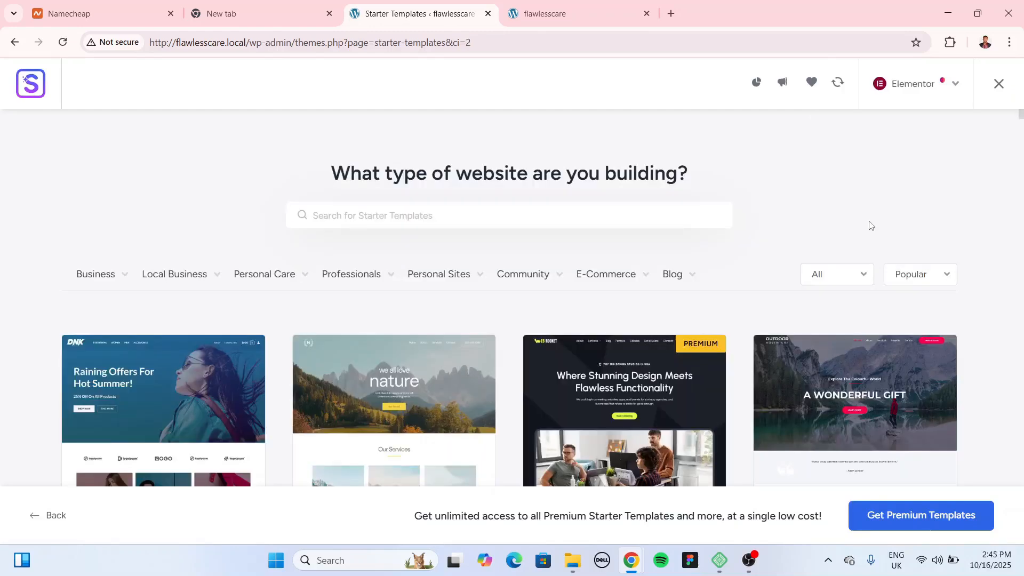
Step: Filter templates to Clothing store and scroll to find Skin Cleanser Store
{"action": "mouse_move", "coordinate": [619, 272]}
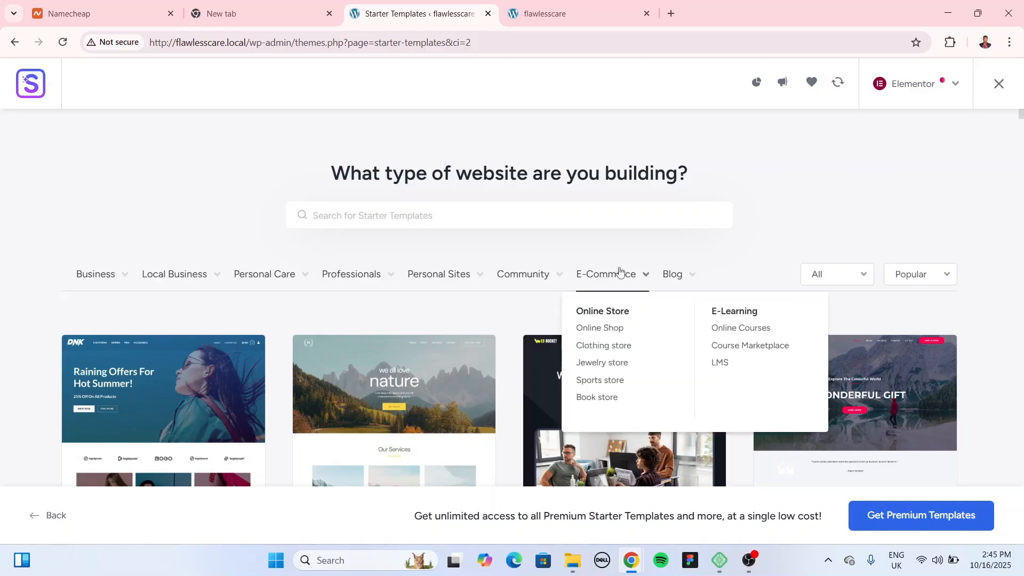
{"action": "left_click", "coordinate": [608, 348]}
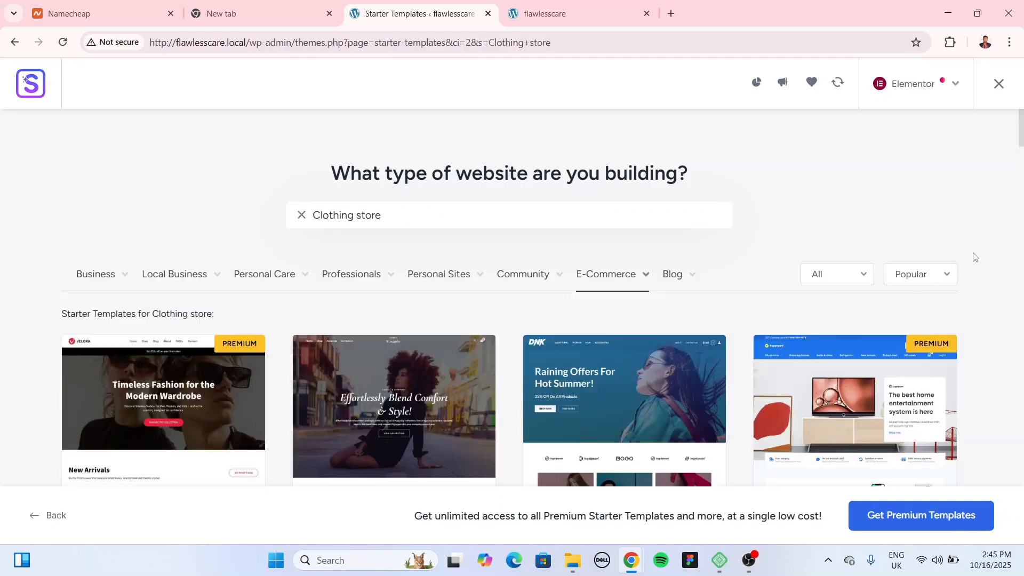
{"action": "scroll", "coordinate": [975, 266], "scroll_direction": "down", "scroll_amount": 15}
{"action": "scroll", "coordinate": [975, 266], "scroll_direction": "down", "scroll_amount": 20}
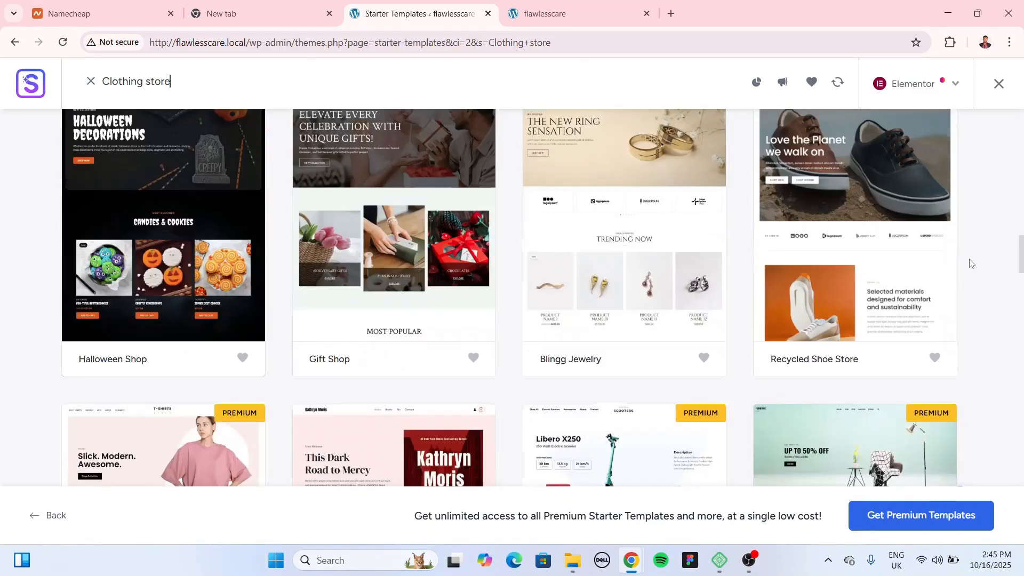
{"action": "scroll", "coordinate": [970, 265], "scroll_direction": "down", "scroll_amount": 7}
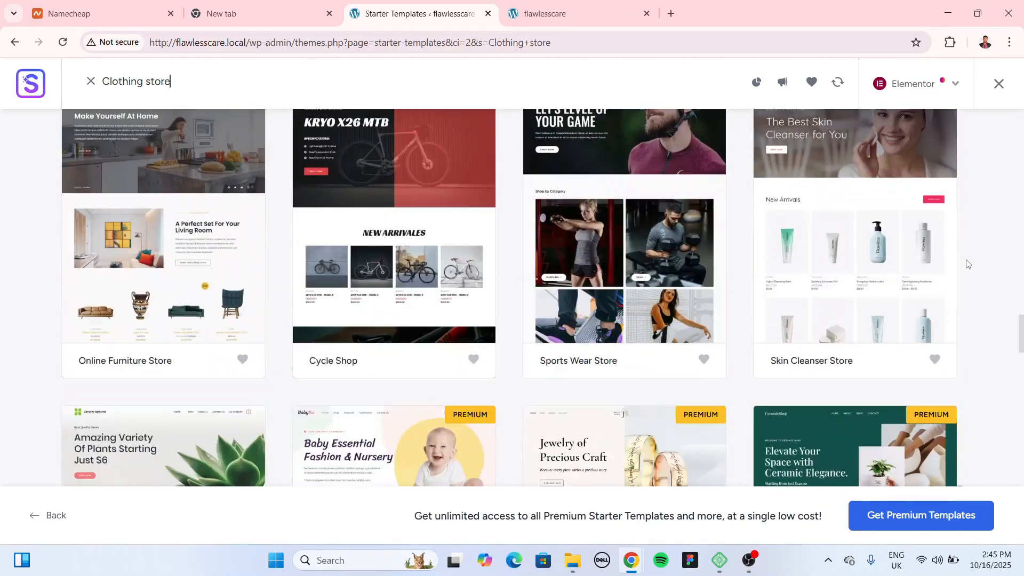
{"action": "scroll", "coordinate": [896, 288], "scroll_direction": "up", "scroll_amount": 3}
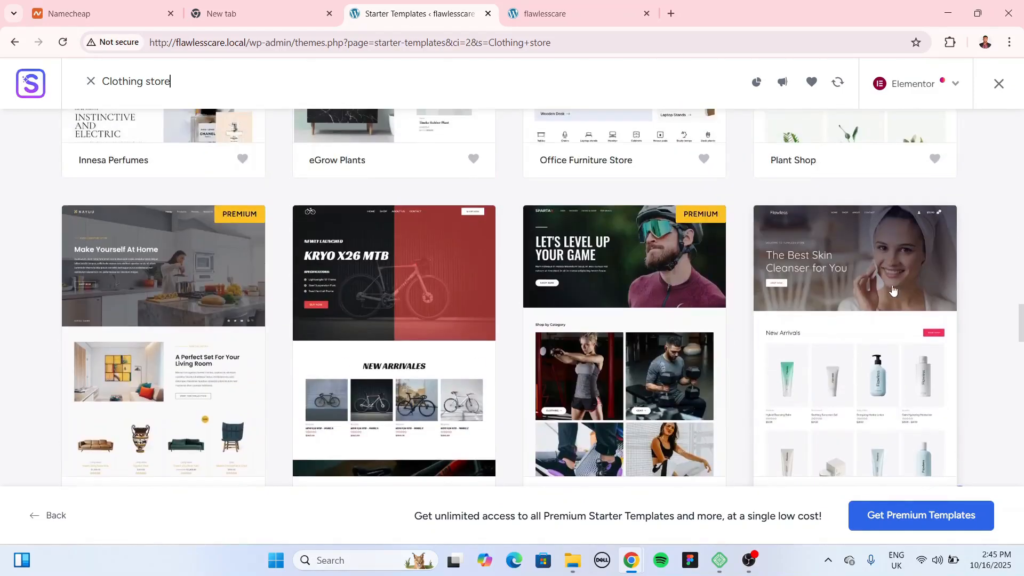
{"action": "scroll", "coordinate": [747, 352], "scroll_direction": "up", "scroll_amount": 5}
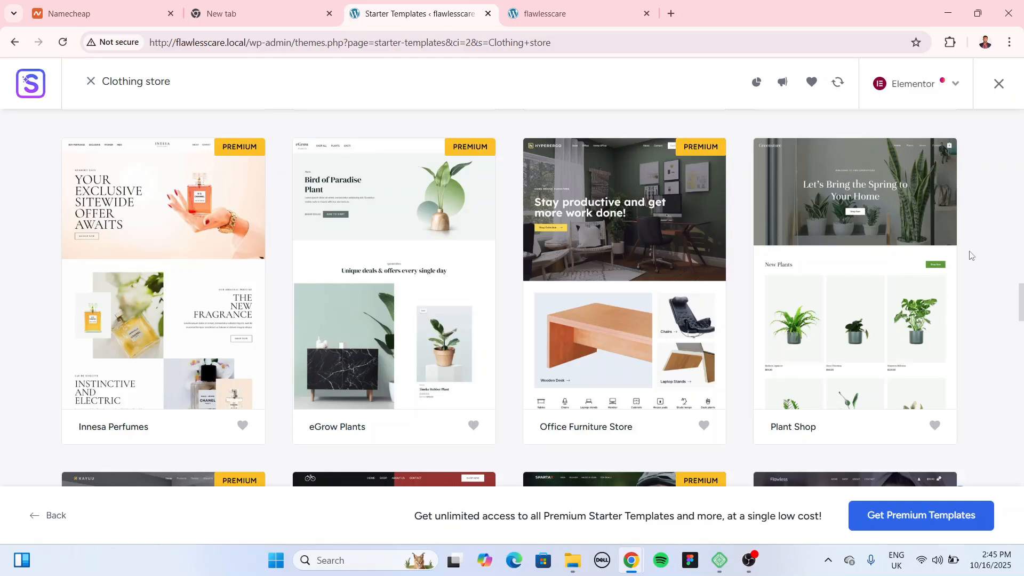
{"action": "scroll", "coordinate": [971, 256], "scroll_direction": "down", "scroll_amount": 5}
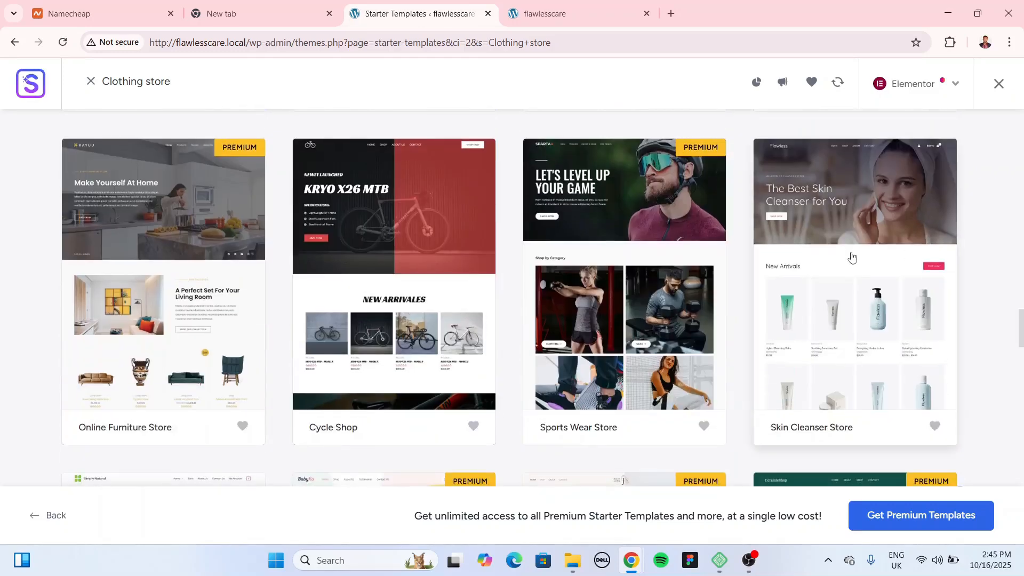
Step: Pick the Skin Cleanser Store template with the Plus Jakarta Sans & Manrope font pair
{"action": "left_click", "coordinate": [852, 257]}
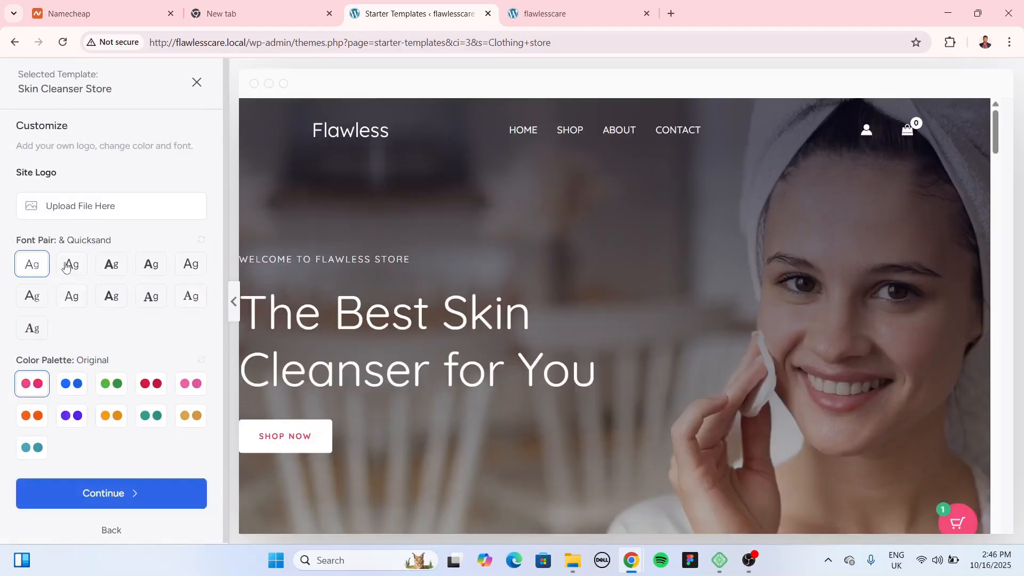
{"action": "left_click", "coordinate": [73, 265]}
{"action": "left_click", "coordinate": [110, 270]}
{"action": "left_click", "coordinate": [79, 271]}
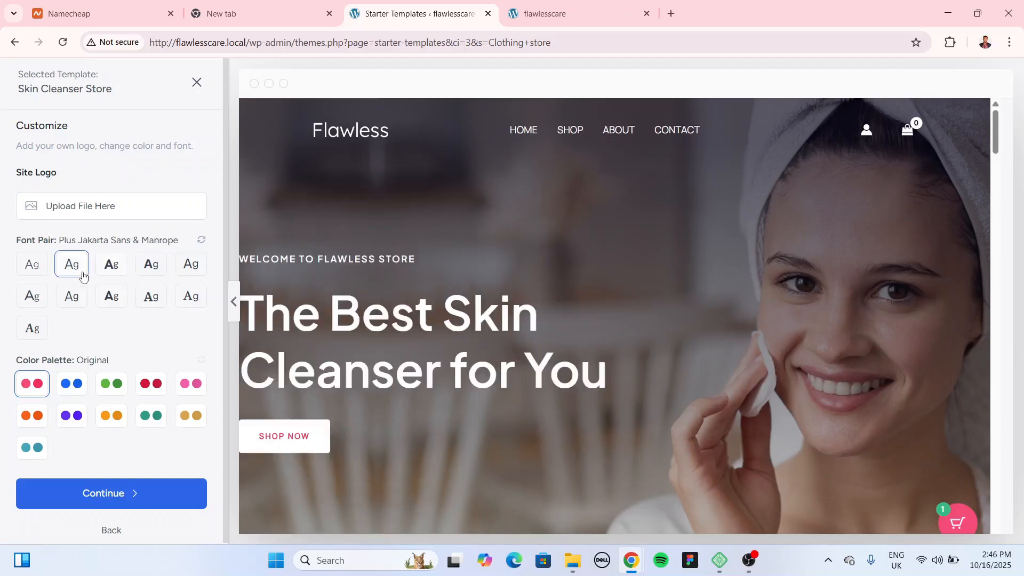
Step: Keep the Original pink palette after previewing blue, and continue to the features step
{"action": "scroll", "coordinate": [126, 298], "scroll_direction": "down", "scroll_amount": 1}
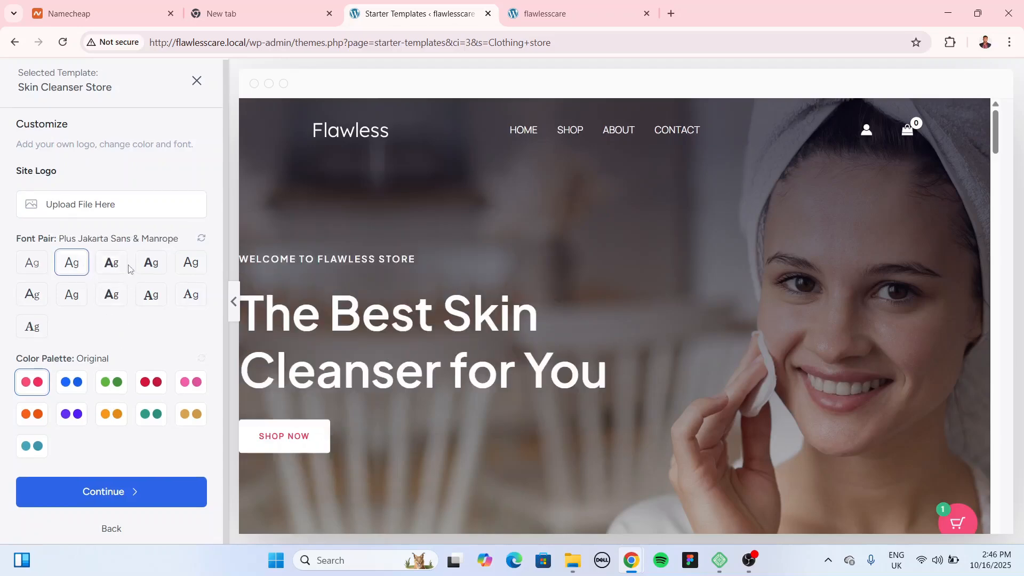
{"action": "left_click", "coordinate": [80, 385]}
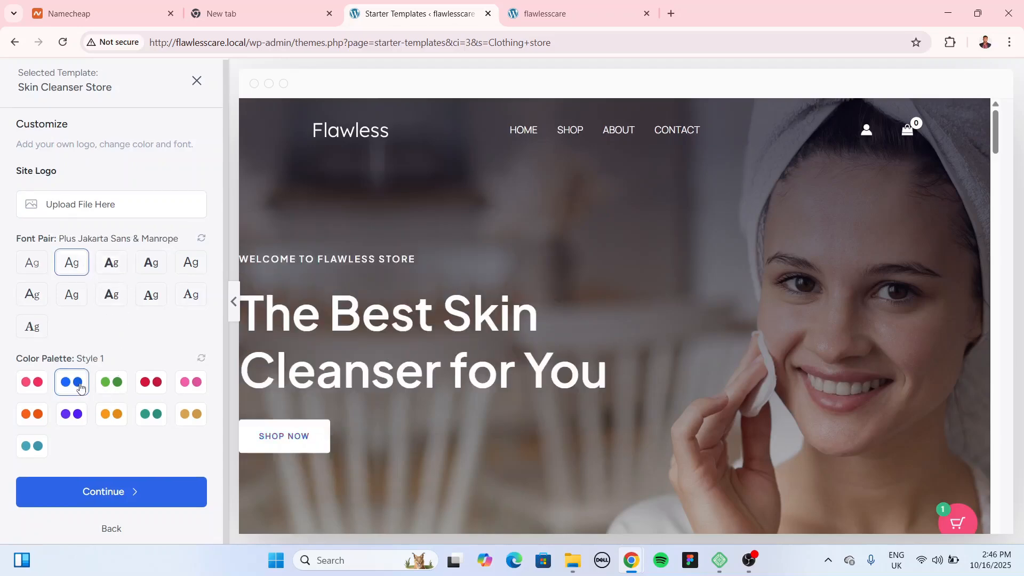
{"action": "left_click", "coordinate": [34, 386]}
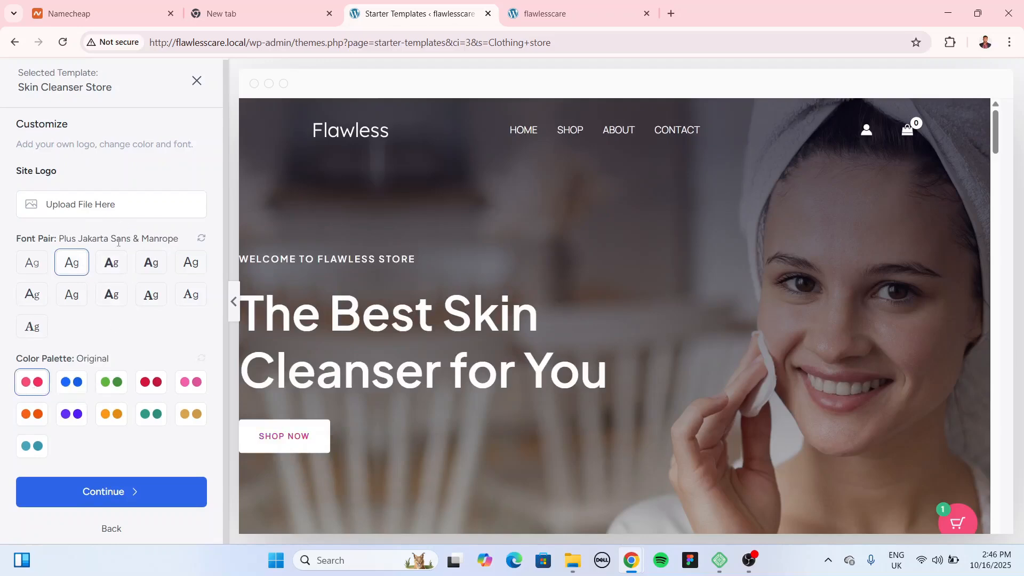
{"action": "right_click", "coordinate": [133, 491]}
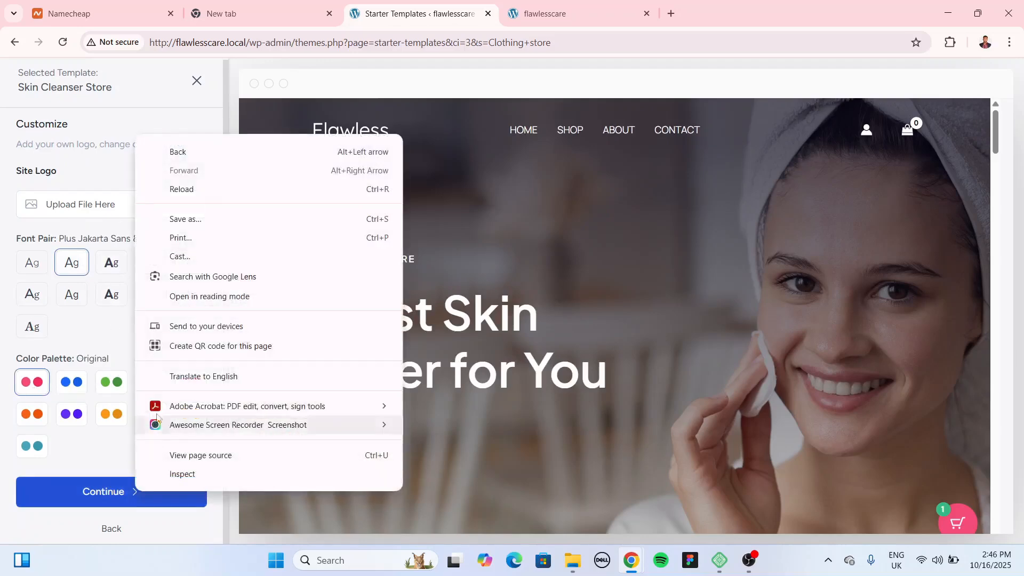
{"action": "left_click", "coordinate": [103, 480]}
{"action": "scroll", "coordinate": [417, 277], "scroll_direction": "down", "scroll_amount": 3}
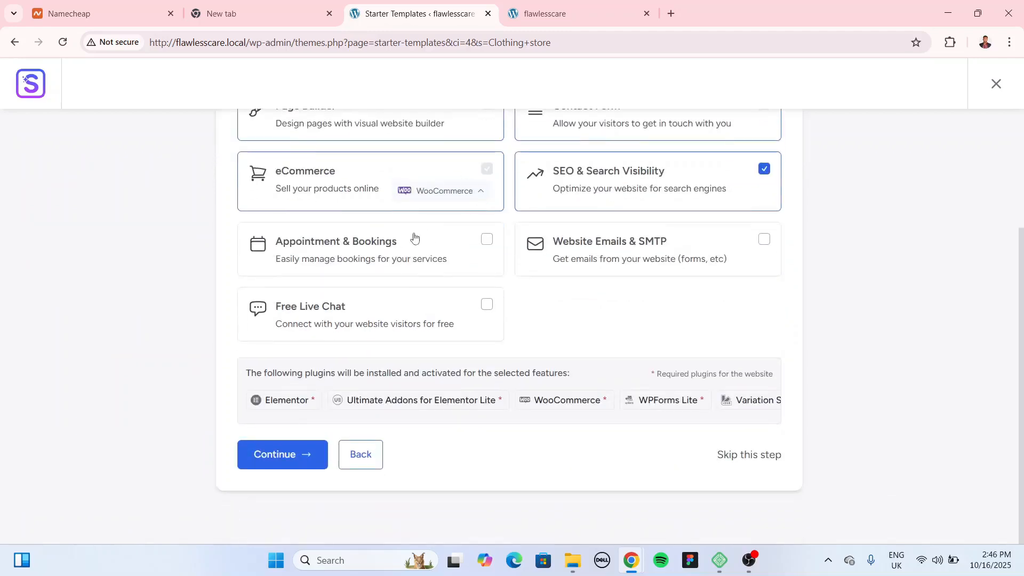
Step: Confirm content may be overwritten and build the Skin Cleanser Store website to 100%
{"action": "left_click", "coordinate": [290, 457]}
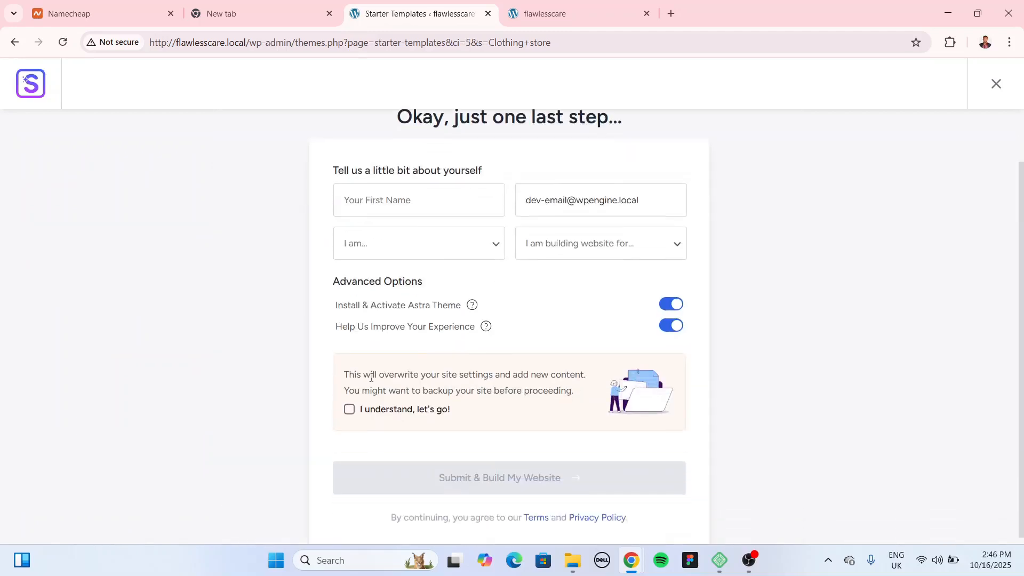
{"action": "left_click", "coordinate": [349, 409]}
{"action": "left_click", "coordinate": [525, 487]}
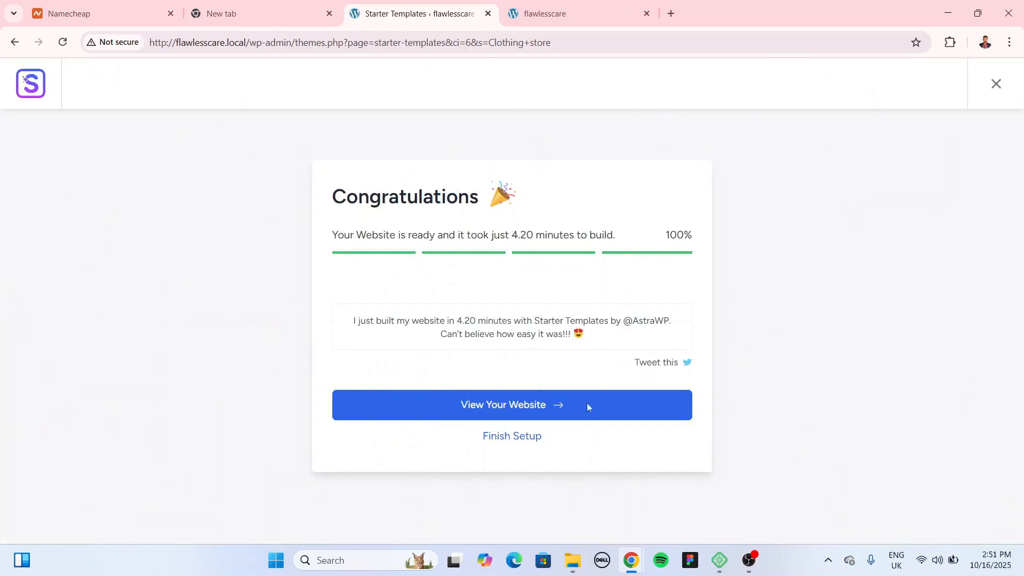
Step: Open the newly built Flawless storefront and scroll through its homepage
{"action": "left_click", "coordinate": [529, 404]}
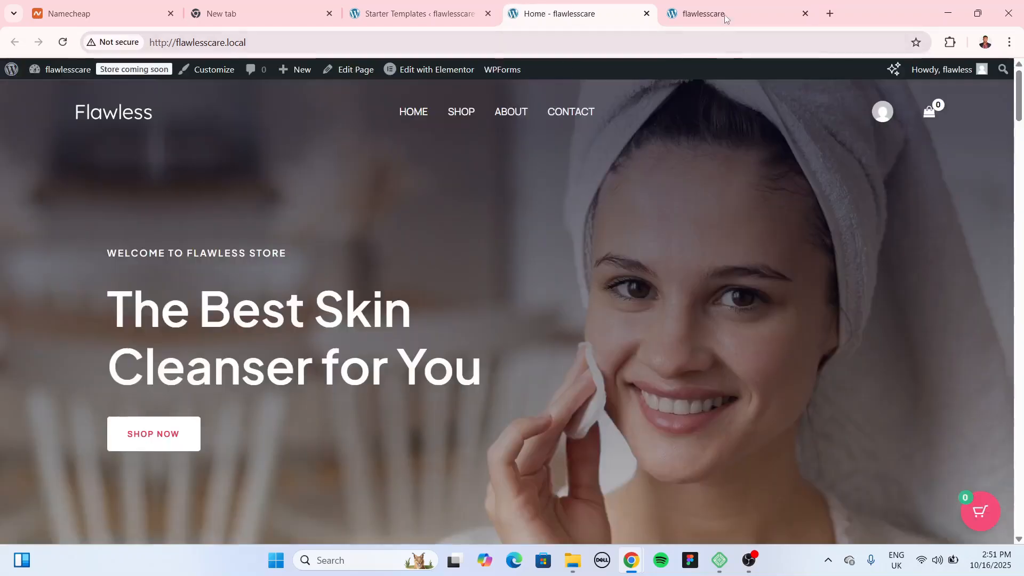
{"action": "left_click", "coordinate": [723, 21]}
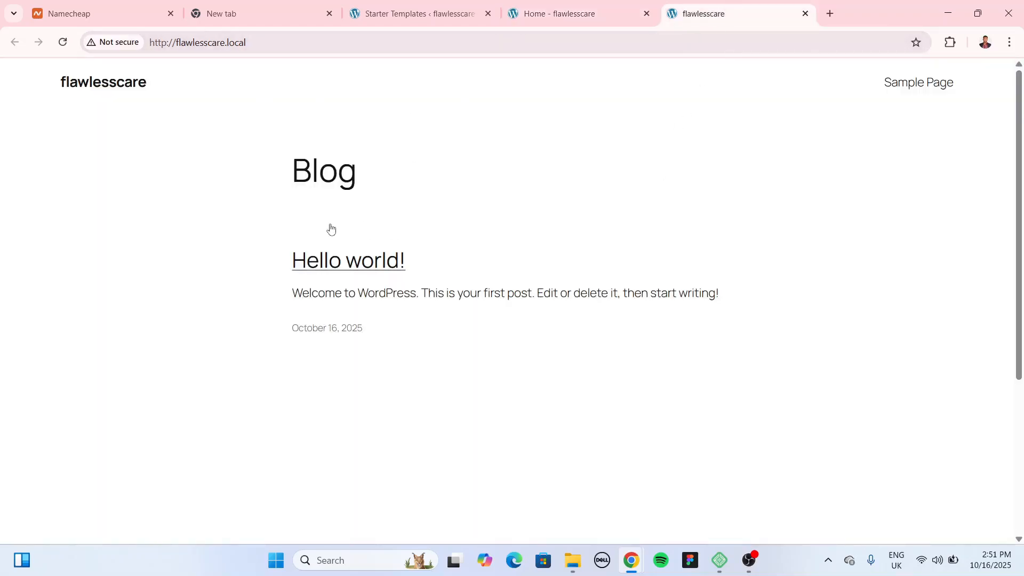
{"action": "left_click", "coordinate": [567, 16]}
{"action": "scroll", "coordinate": [566, 289], "scroll_direction": "down", "scroll_amount": 5}
{"action": "scroll", "coordinate": [566, 288], "scroll_direction": "down", "scroll_amount": 20}
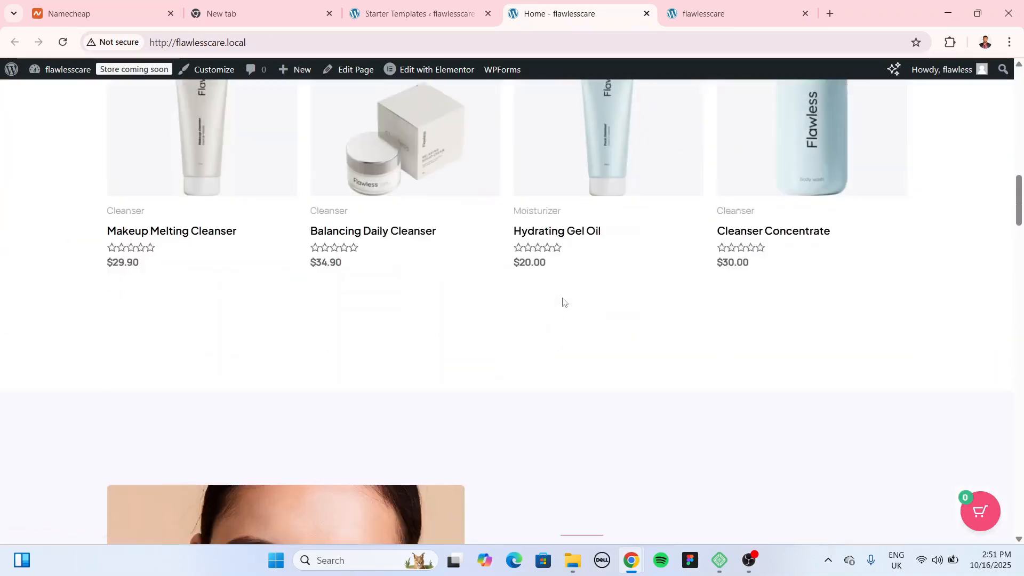
{"action": "scroll", "coordinate": [561, 319], "scroll_direction": "down", "scroll_amount": 15}
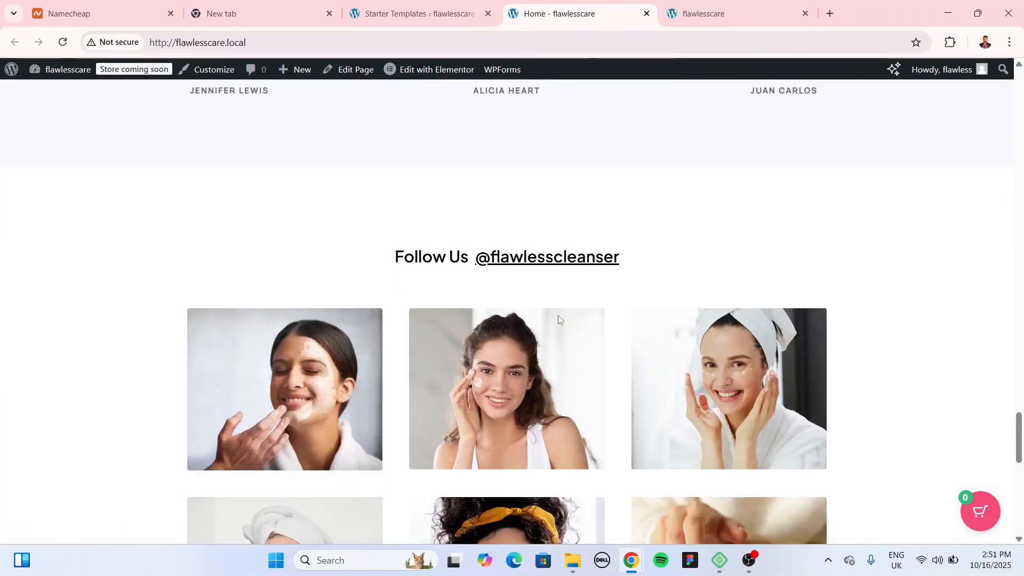
{"action": "scroll", "coordinate": [573, 297], "scroll_direction": "up", "scroll_amount": 6}
{"action": "scroll", "coordinate": [572, 297], "scroll_direction": "up", "scroll_amount": 20}
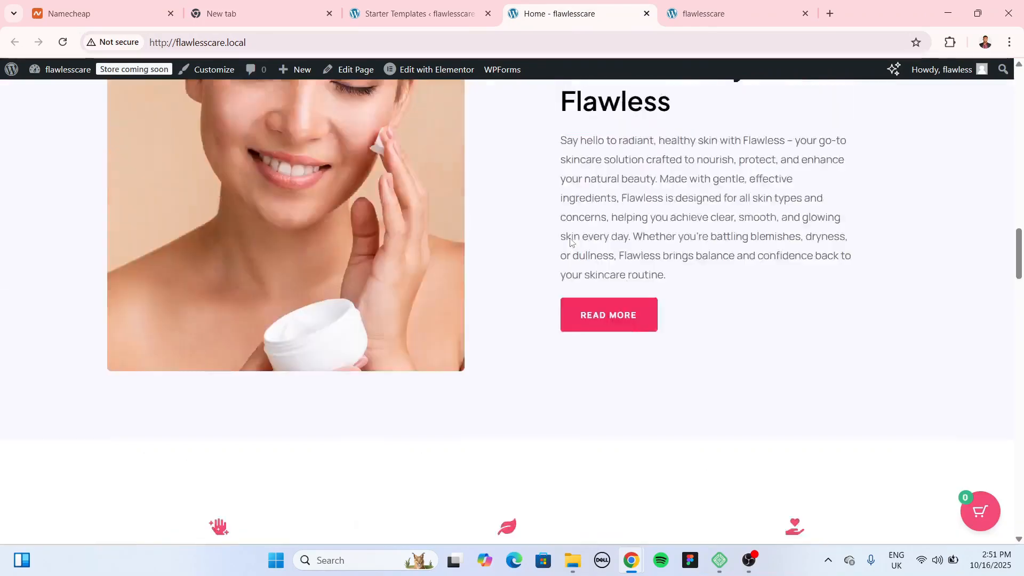
{"action": "scroll", "coordinate": [563, 239], "scroll_direction": "up", "scroll_amount": 6}
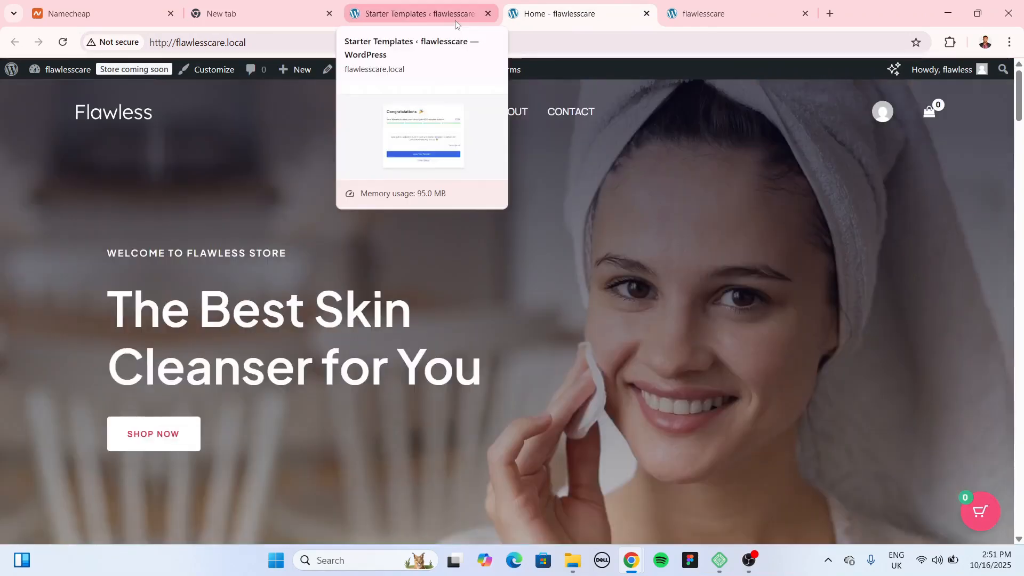
Step: Exit the Starter Templates wizard and return to the admin Dashboard tab
{"action": "left_click", "coordinate": [457, 16]}
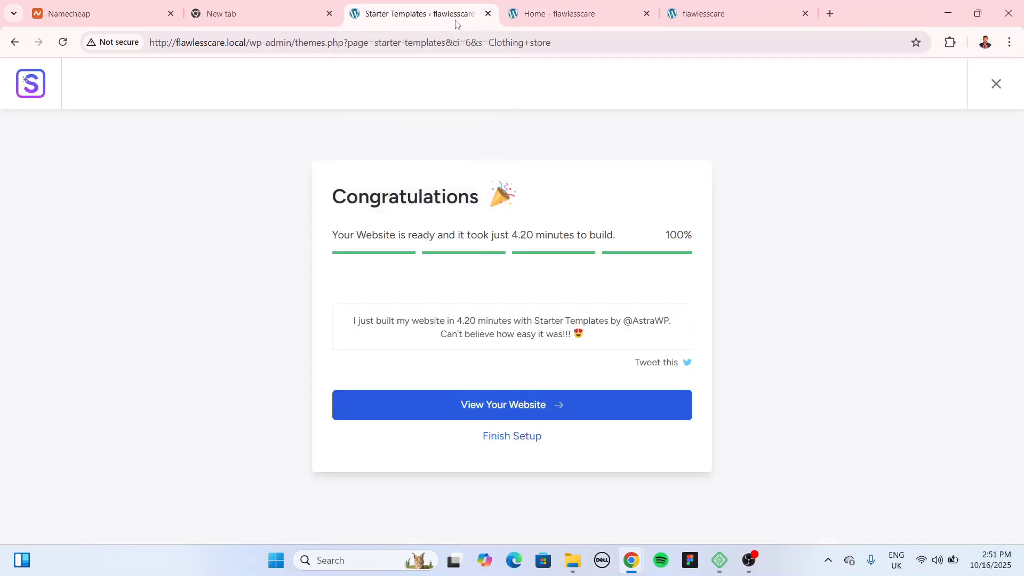
{"action": "left_click", "coordinate": [991, 85]}
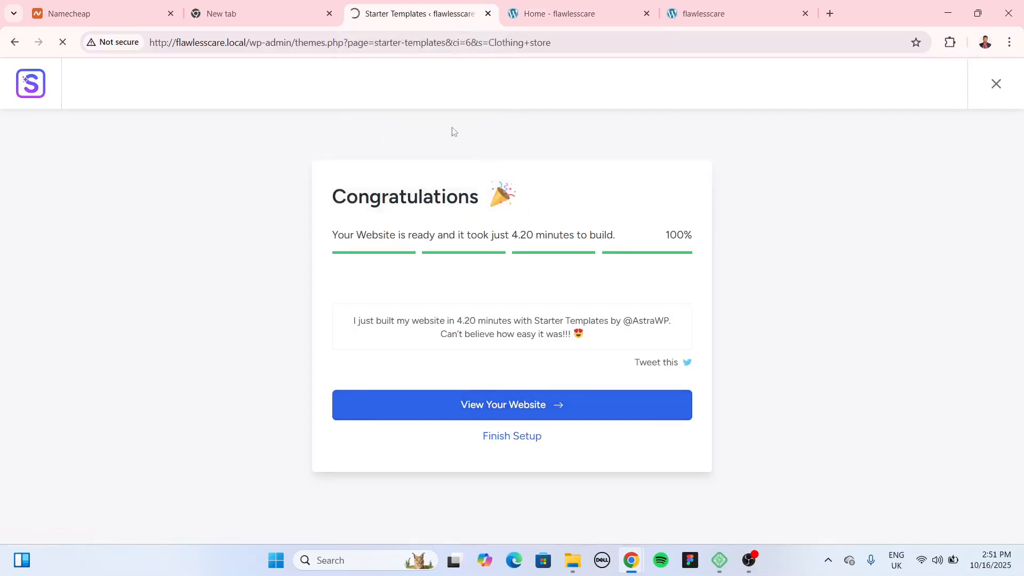
{"action": "left_click", "coordinate": [608, 14]}
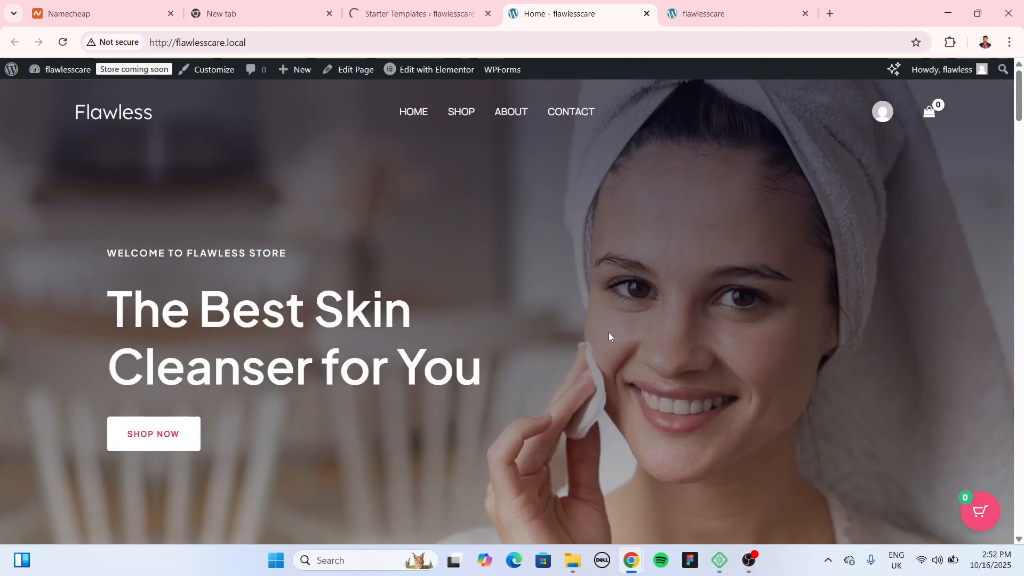
{"action": "scroll", "coordinate": [516, 192], "scroll_direction": "down", "scroll_amount": 10}
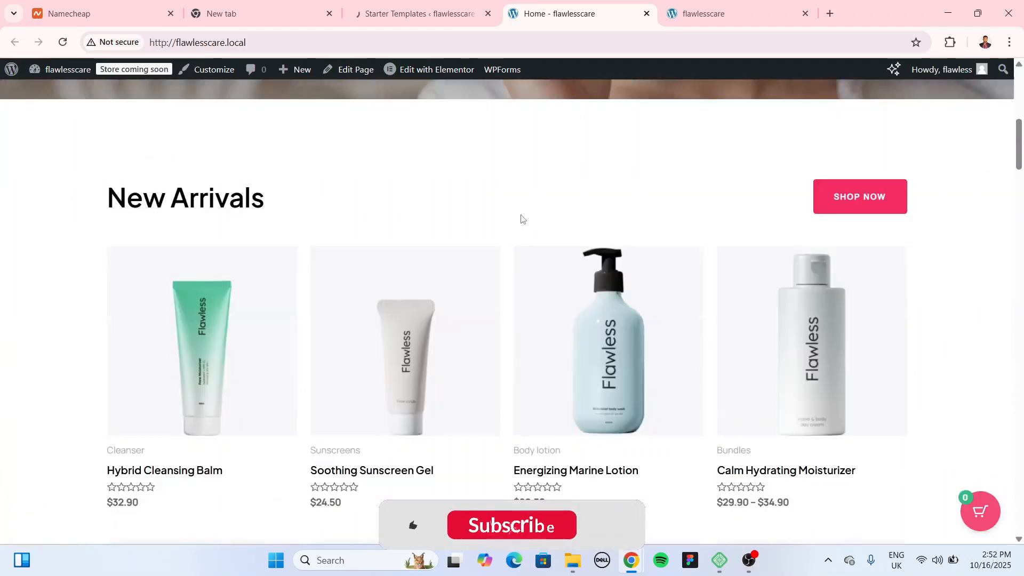
{"action": "scroll", "coordinate": [532, 251], "scroll_direction": "down", "scroll_amount": 10}
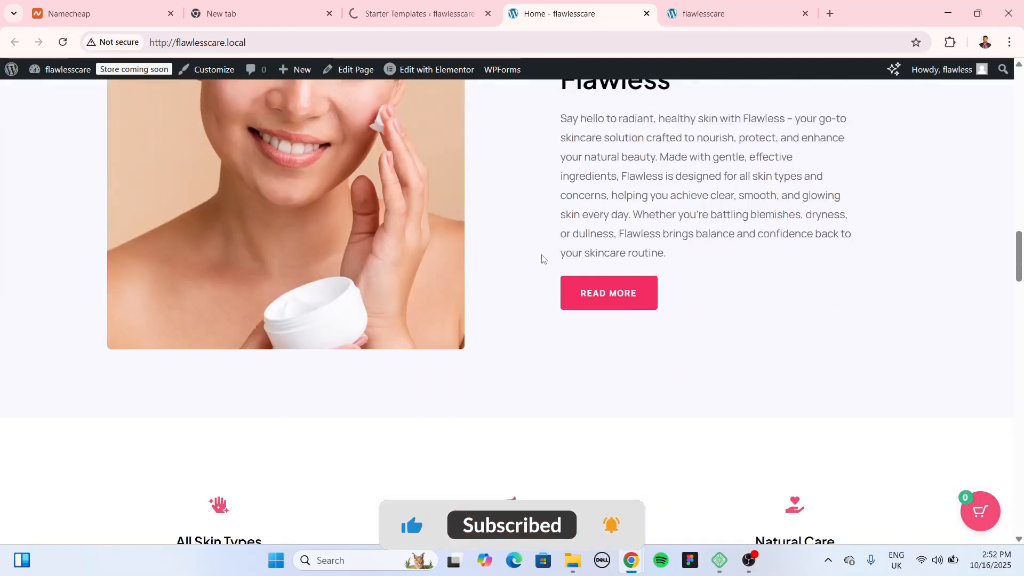
{"action": "scroll", "coordinate": [542, 258], "scroll_direction": "up", "scroll_amount": 8}
{"action": "scroll", "coordinate": [532, 224], "scroll_direction": "up", "scroll_amount": 10}
{"action": "left_click", "coordinate": [399, 20]}
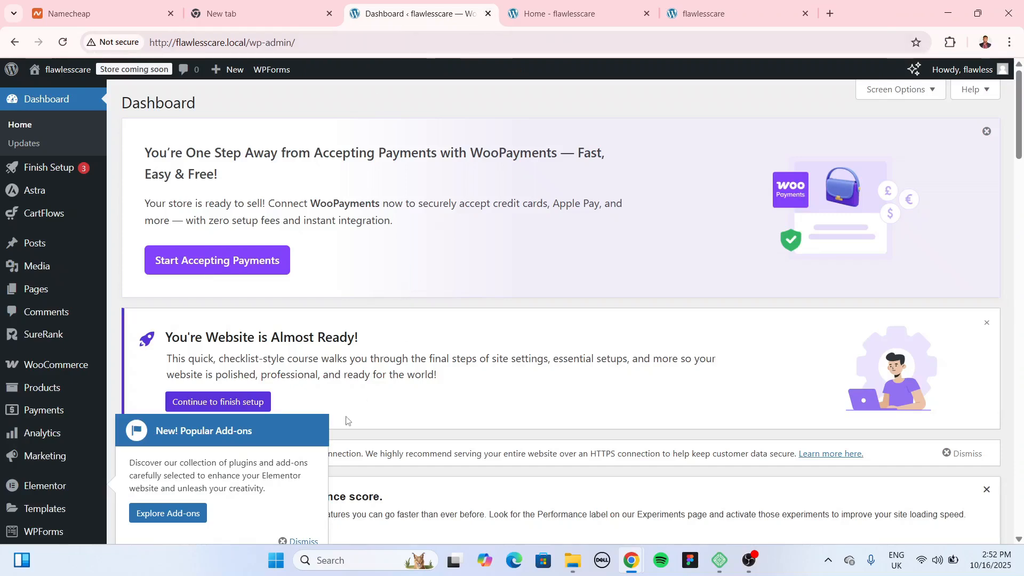
Step: Open the Customizer from the storefront and enter the Header builder
{"action": "scroll", "coordinate": [473, 263], "scroll_direction": "down", "scroll_amount": 2}
{"action": "scroll", "coordinate": [64, 201], "scroll_direction": "down", "scroll_amount": 2}
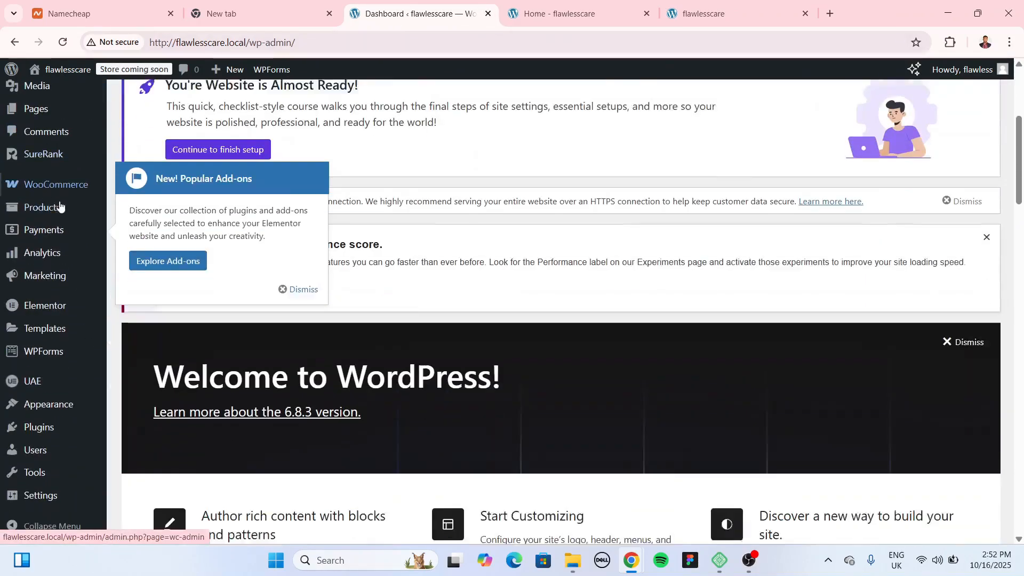
{"action": "mouse_move", "coordinate": [41, 409]}
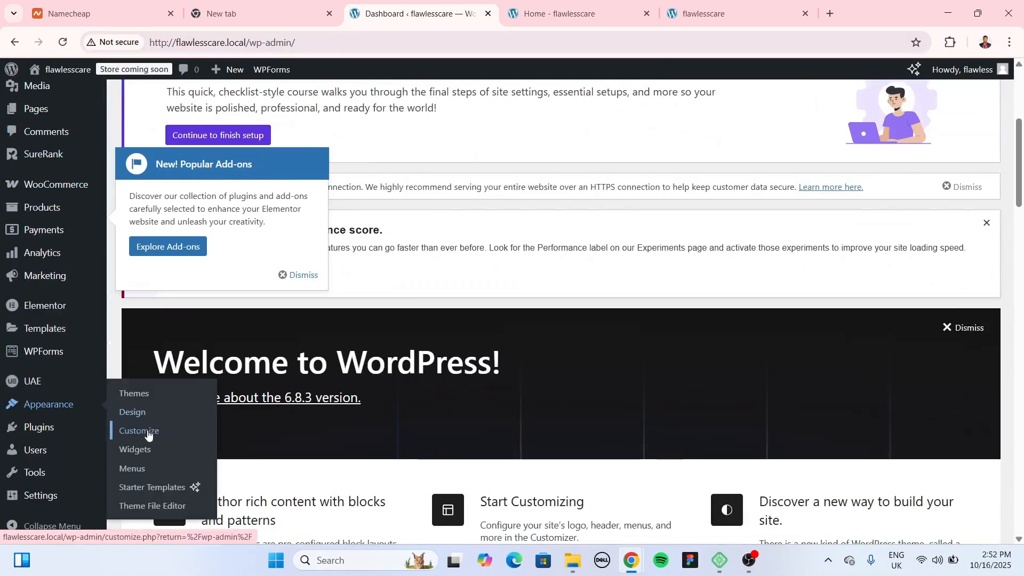
{"action": "key", "text": "ctrl+Tab"}
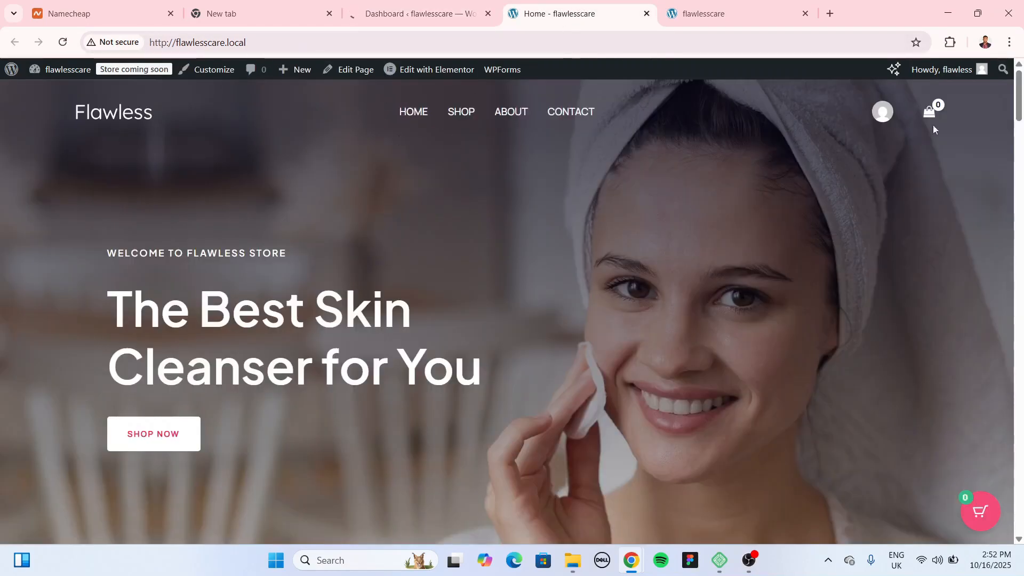
{"action": "left_click", "coordinate": [401, 13]}
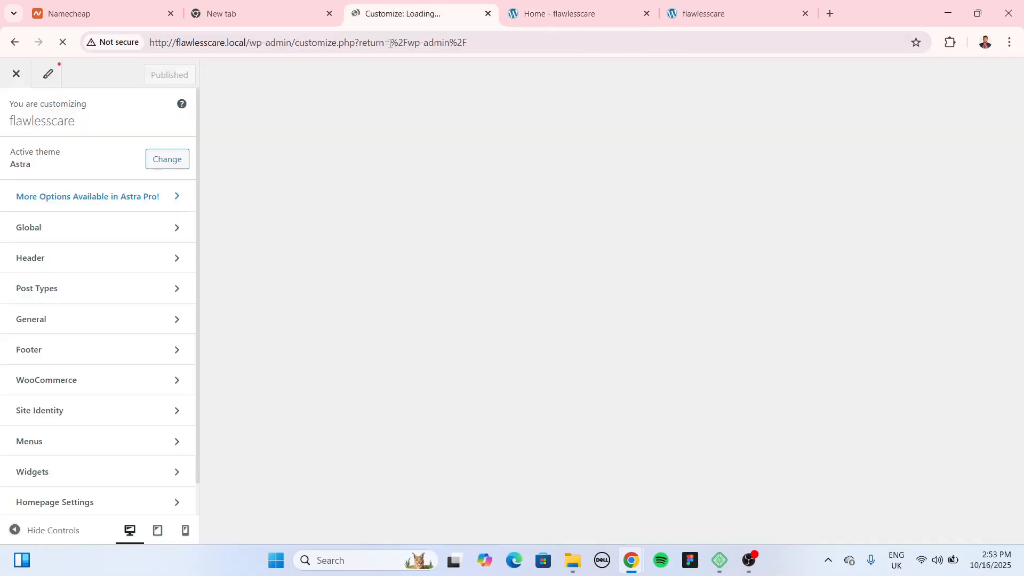
{"action": "left_click", "coordinate": [77, 256]}
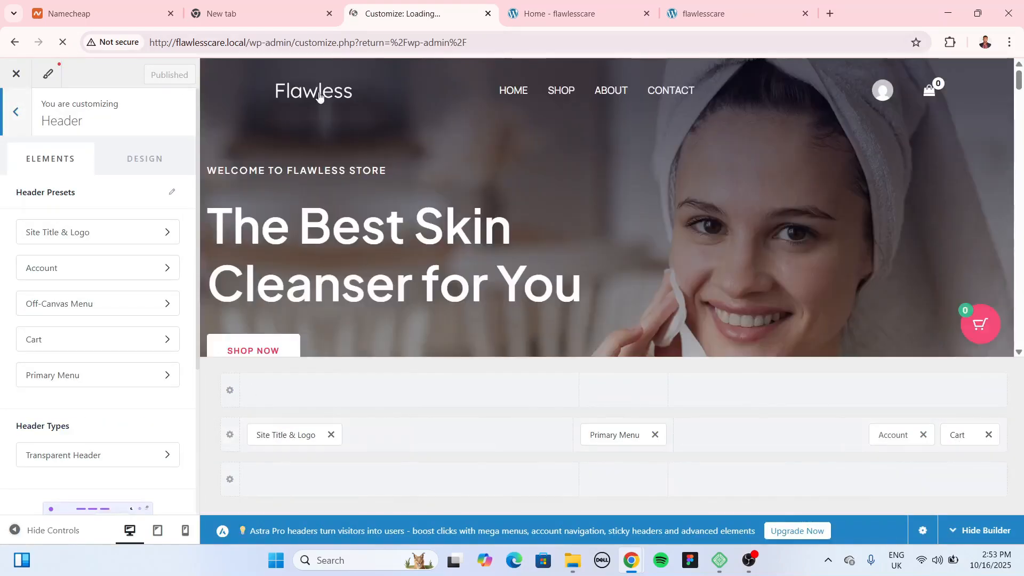
Step: Review the Site Title & Logo, Primary Menu, Account and Cart header settings without changes
{"action": "left_click", "coordinate": [292, 433]}
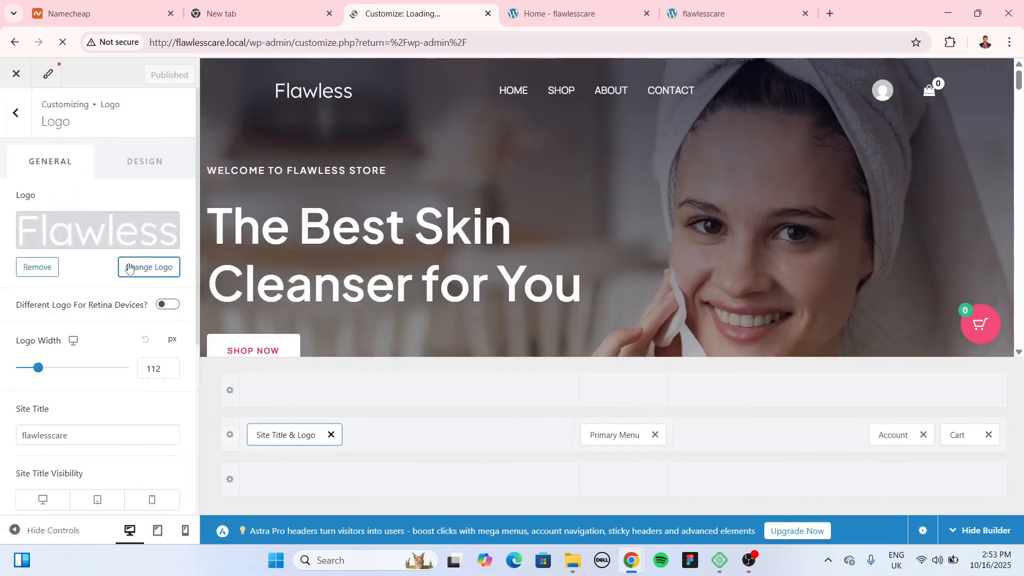
{"action": "left_click", "coordinate": [145, 267]}
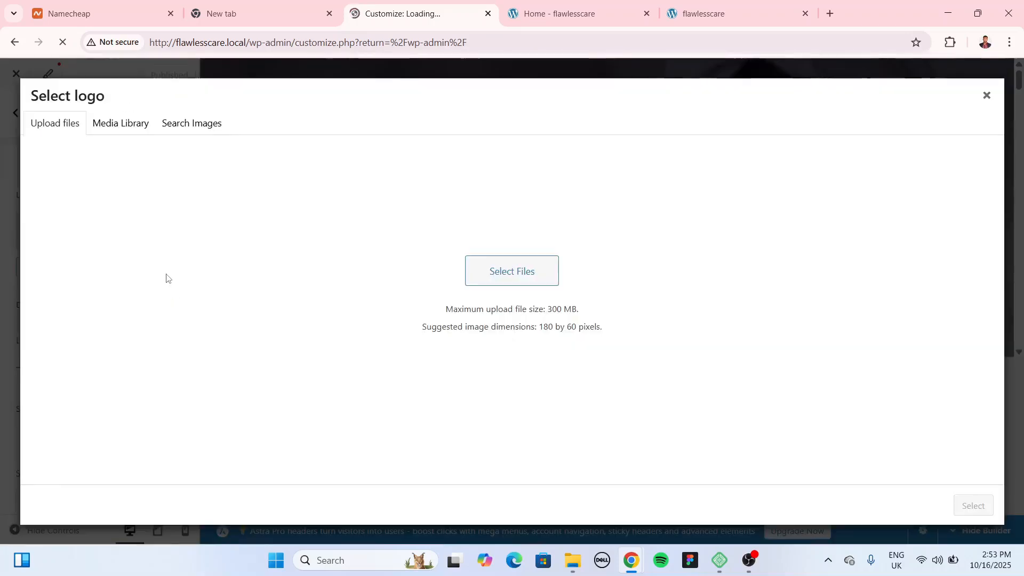
{"action": "left_click", "coordinate": [99, 128]}
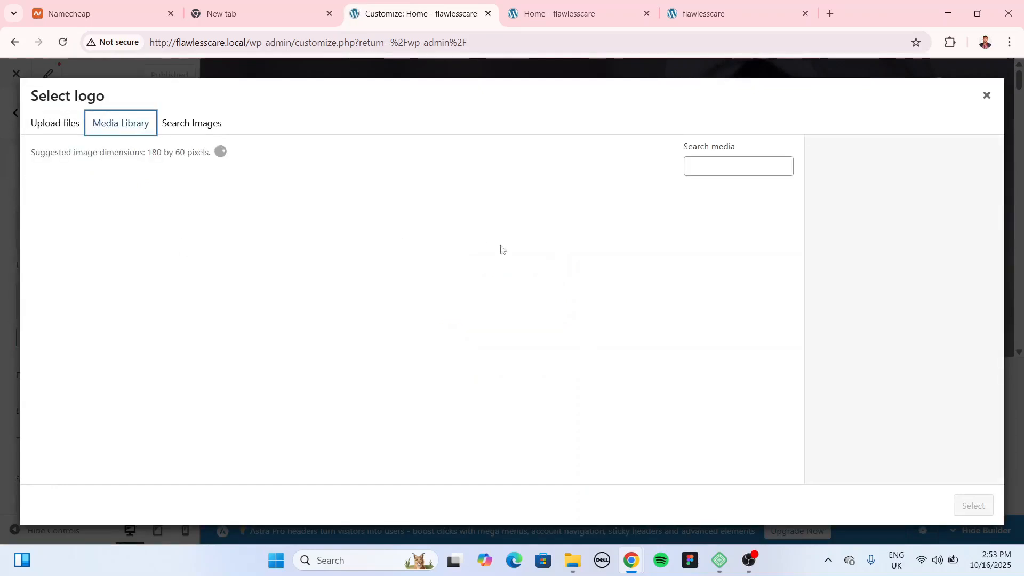
{"action": "left_click", "coordinate": [985, 96]}
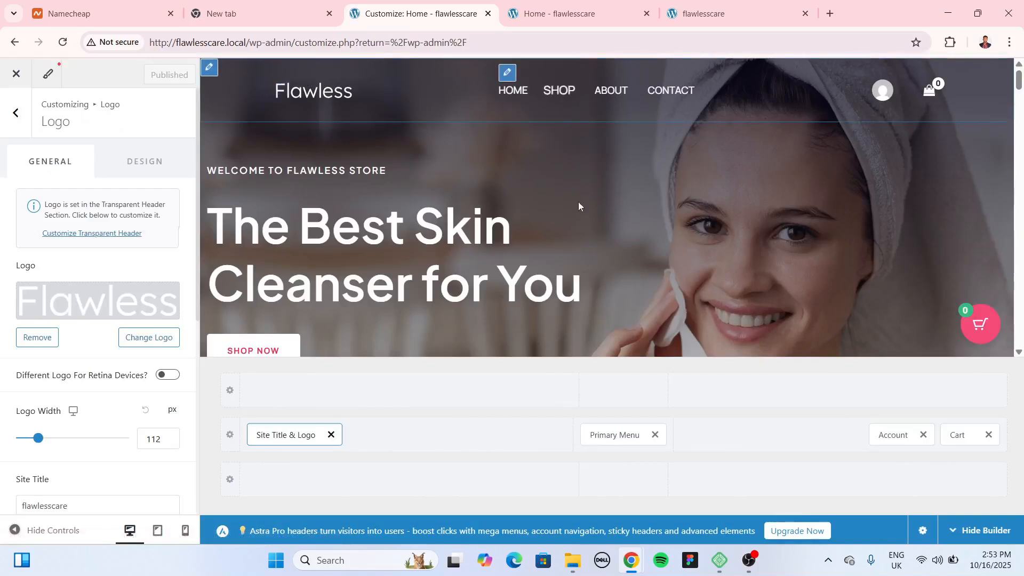
{"action": "left_click", "coordinate": [615, 433]}
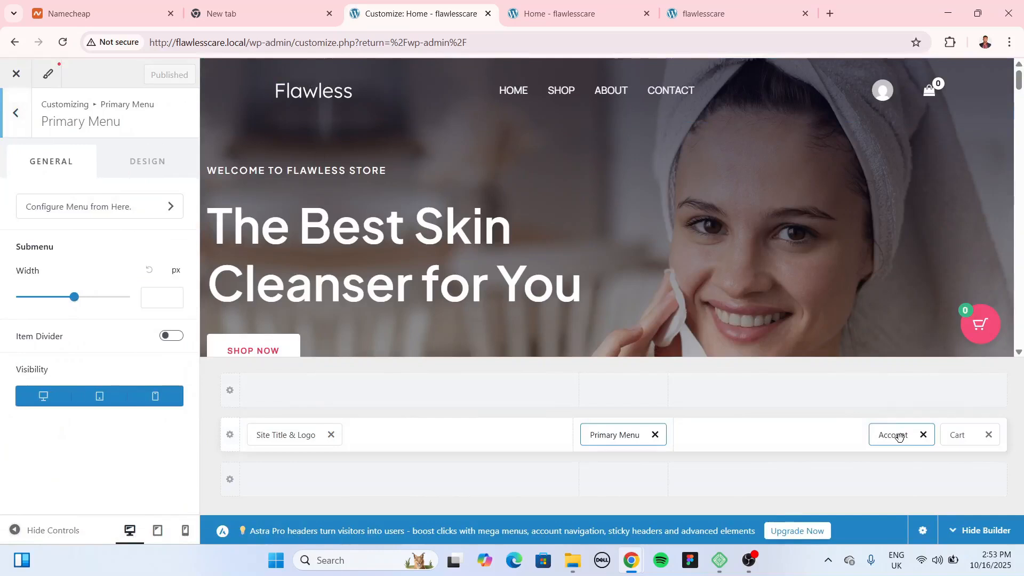
{"action": "left_click", "coordinate": [899, 436]}
{"action": "left_click", "coordinate": [958, 434]}
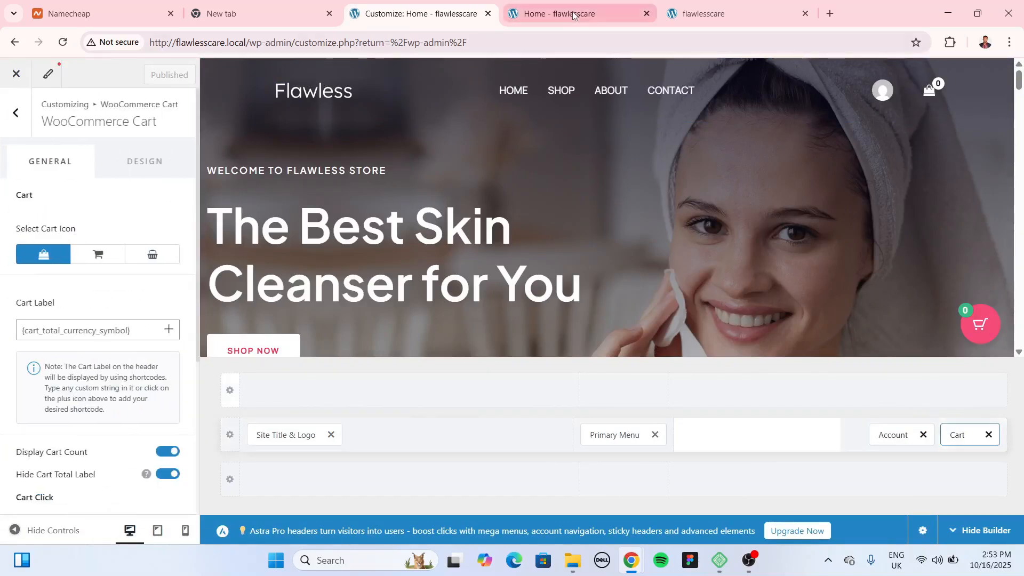
{"action": "left_click", "coordinate": [573, 14]}
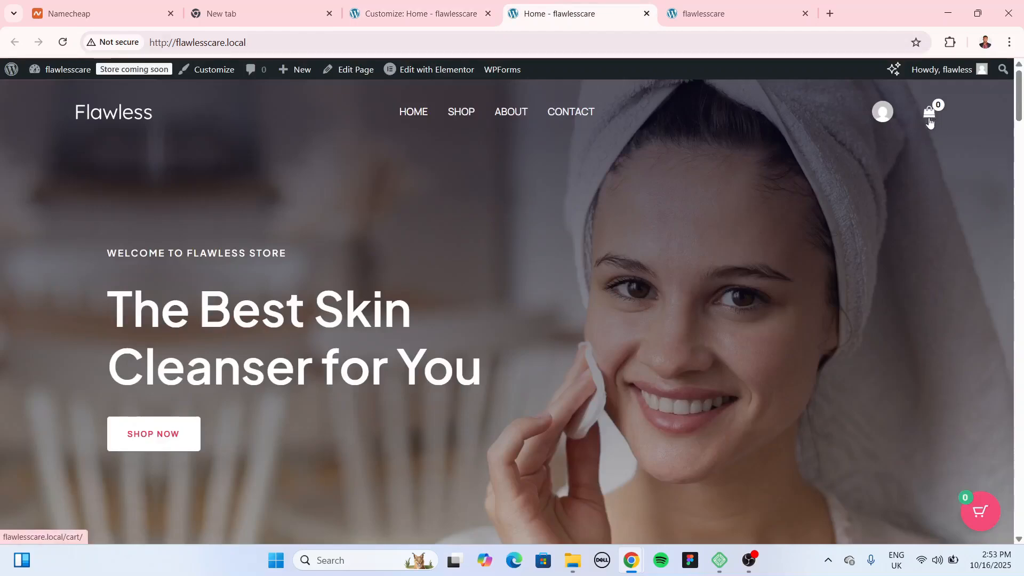
Step: Inspect the Below Footer copyright text, then back out of the footer settings
{"action": "left_click", "coordinate": [421, 14]}
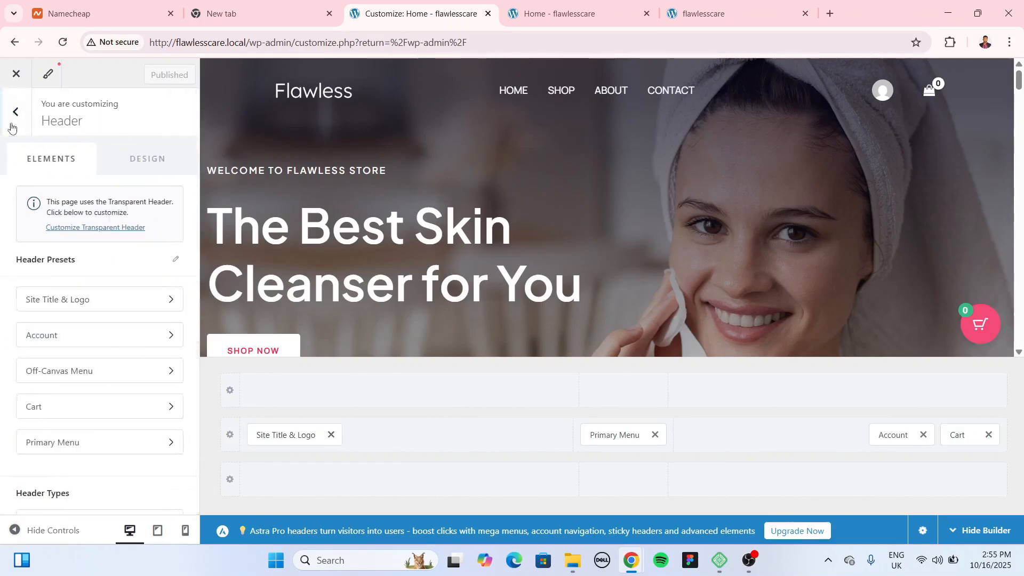
{"action": "left_click", "coordinate": [13, 118]}
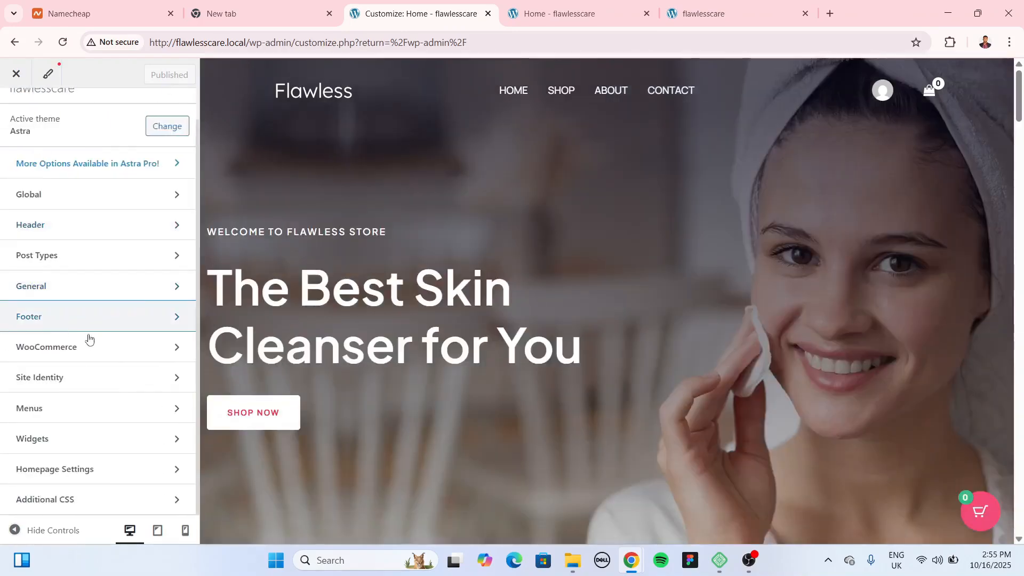
{"action": "left_click", "coordinate": [76, 328]}
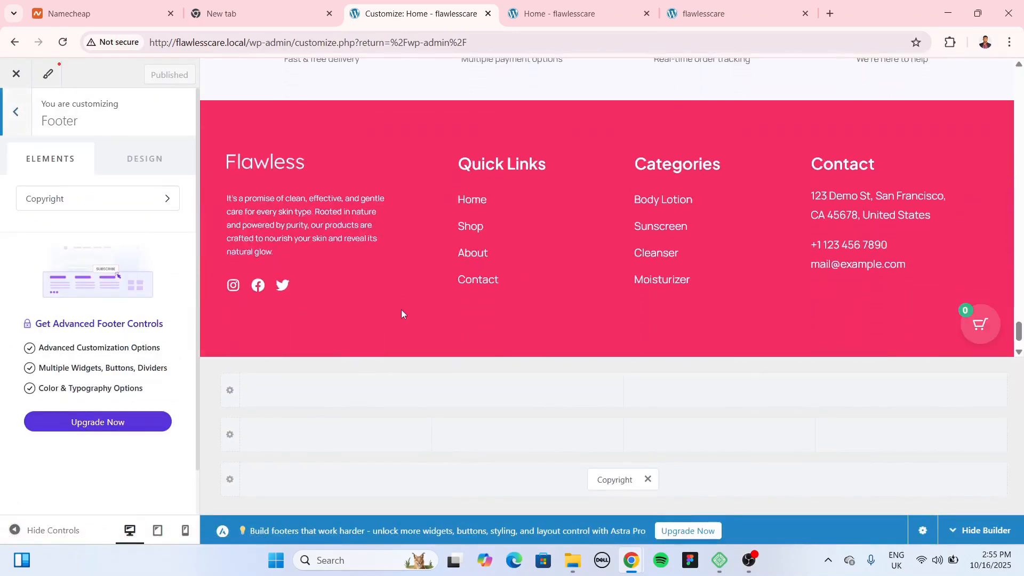
{"action": "left_click", "coordinate": [209, 305]}
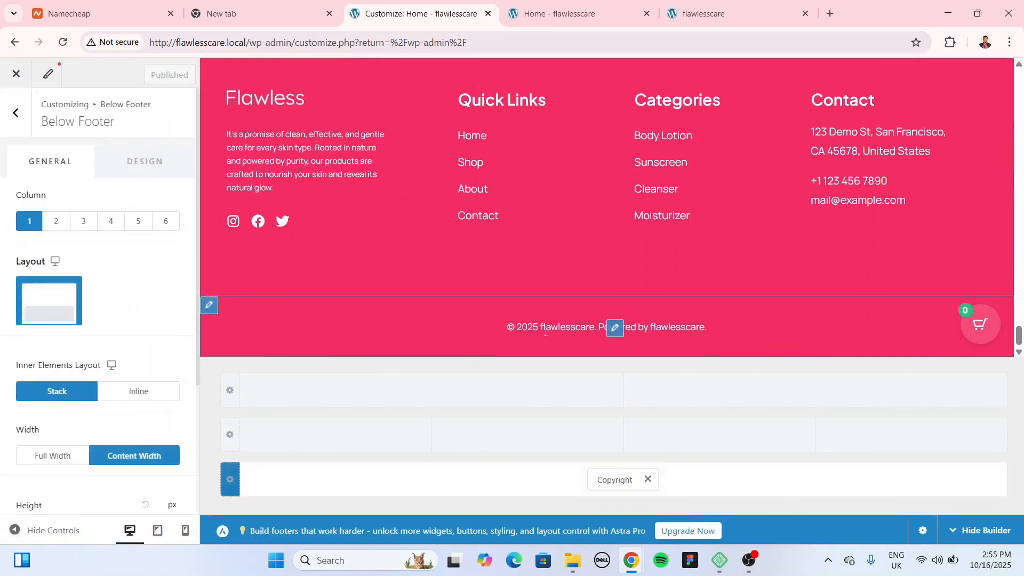
{"action": "left_click", "coordinate": [615, 328]}
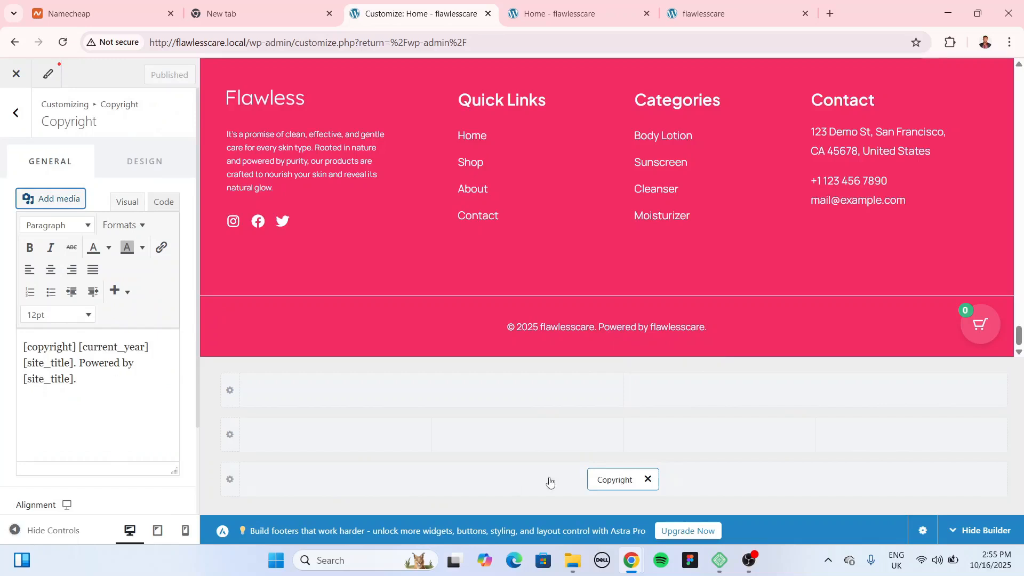
{"action": "mouse_move", "coordinate": [518, 324]}
{"action": "left_click", "coordinate": [19, 116]}
{"action": "left_click", "coordinate": [16, 110]}
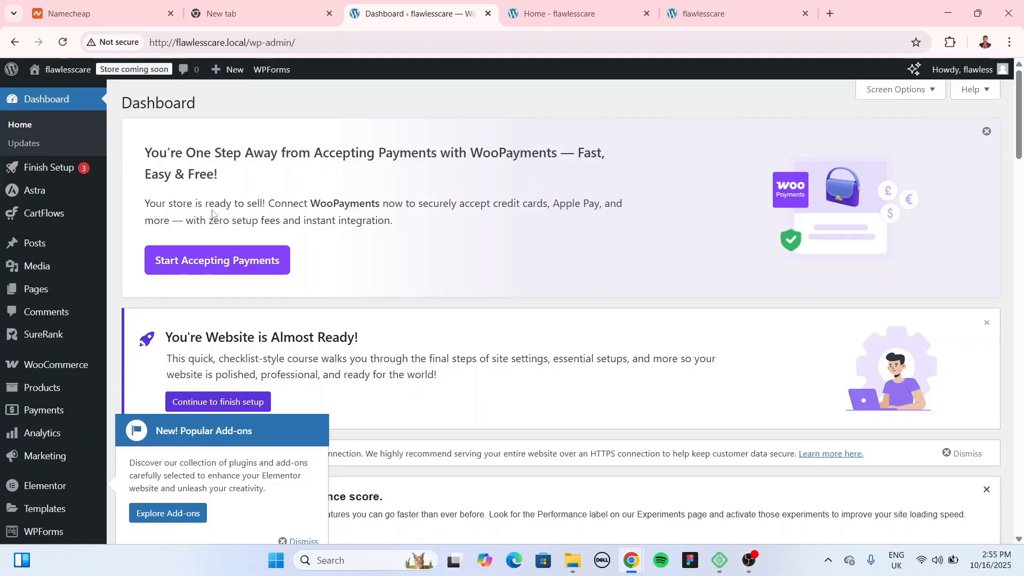
{"action": "left_click", "coordinate": [560, 13]}
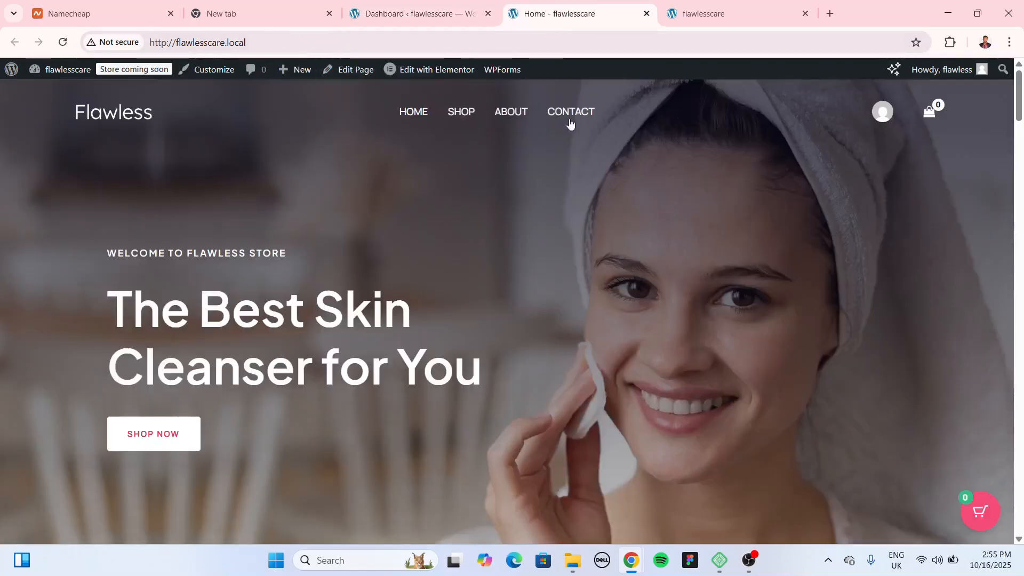
{"action": "scroll", "coordinate": [627, 344], "scroll_direction": "down", "scroll_amount": 20}
{"action": "scroll", "coordinate": [630, 345], "scroll_direction": "down", "scroll_amount": 15}
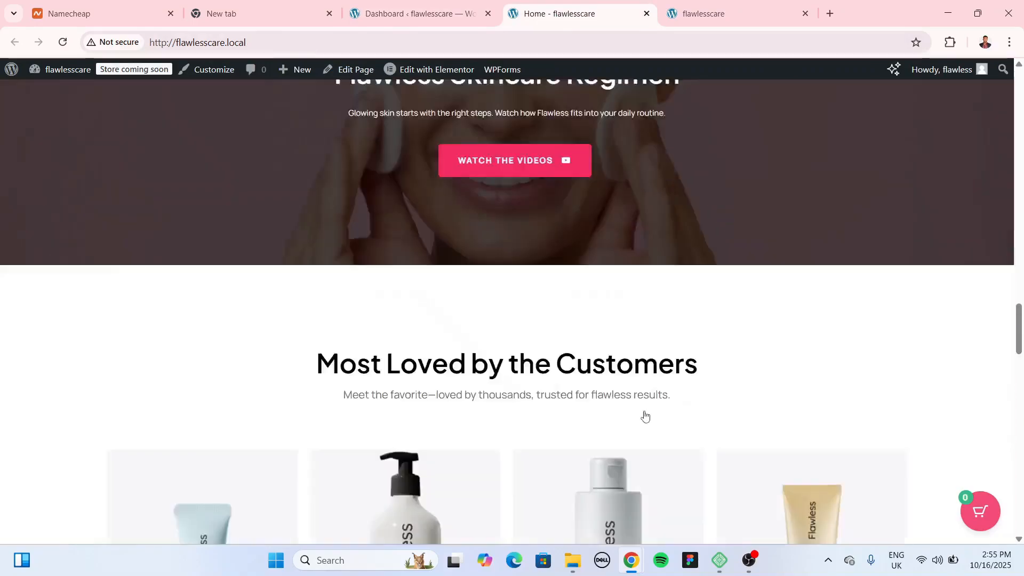
{"action": "scroll", "coordinate": [422, 378], "scroll_direction": "up", "scroll_amount": 15}
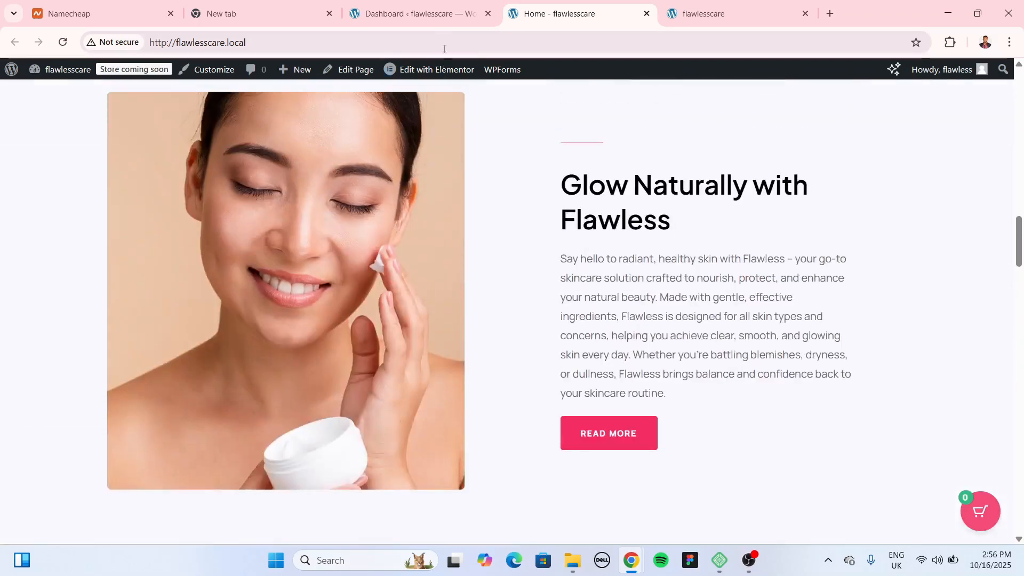
{"action": "left_click", "coordinate": [413, 14]}
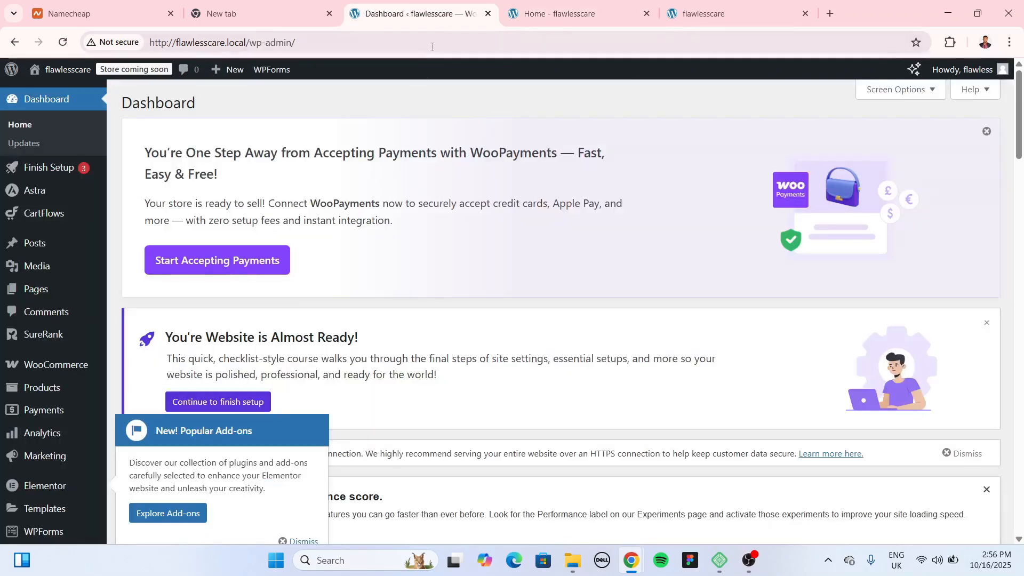
{"action": "left_click", "coordinate": [566, 13]}
{"action": "scroll", "coordinate": [520, 160], "scroll_direction": "up", "scroll_amount": 10}
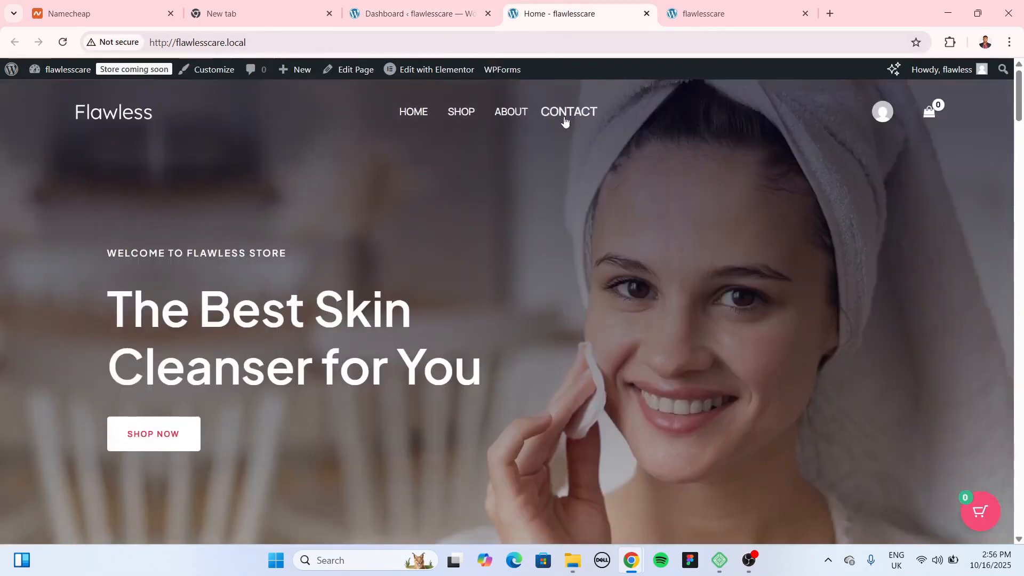
{"action": "left_click", "coordinate": [413, 13]}
{"action": "scroll", "coordinate": [48, 319], "scroll_direction": "down", "scroll_amount": 3}
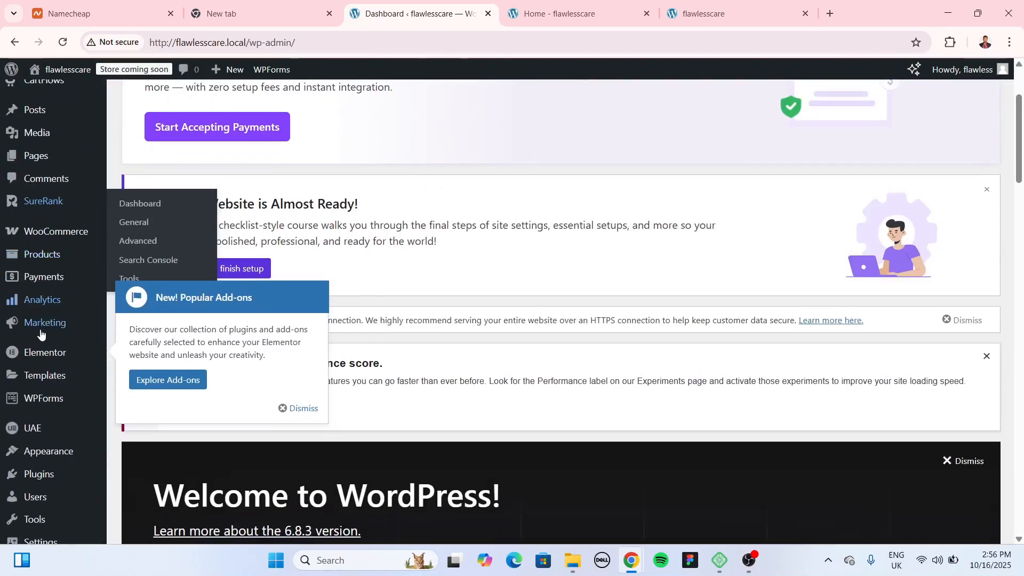
Step: Load the Primary menu (Home, Shop, About, Contact) in Appearance > Menus and save it
{"action": "mouse_move", "coordinate": [48, 451]}
{"action": "left_click", "coordinate": [141, 471]}
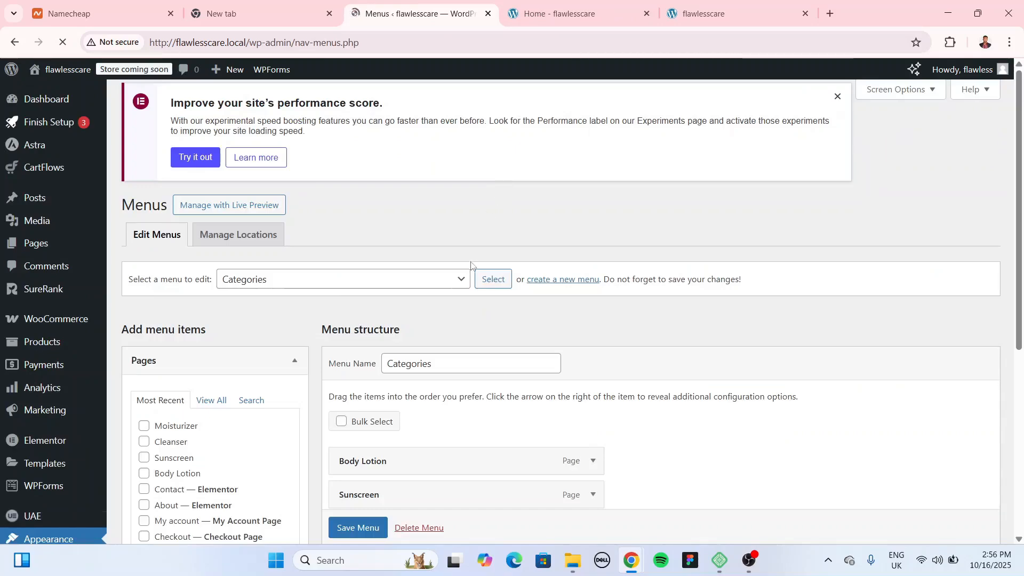
{"action": "scroll", "coordinate": [471, 263], "scroll_direction": "down", "scroll_amount": 3}
{"action": "left_click", "coordinate": [285, 146]}
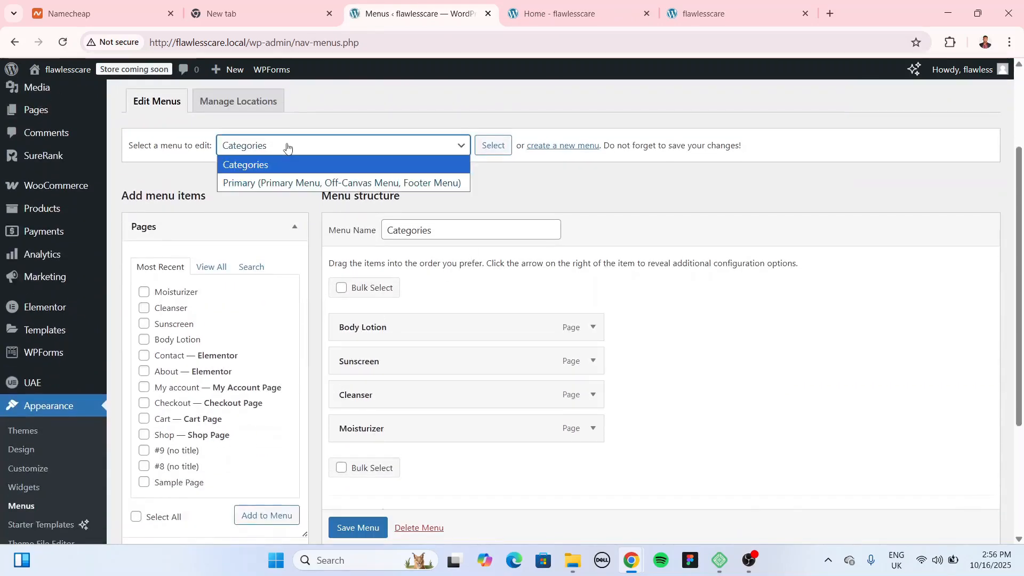
{"action": "left_click", "coordinate": [286, 186]}
{"action": "left_click", "coordinate": [491, 146]}
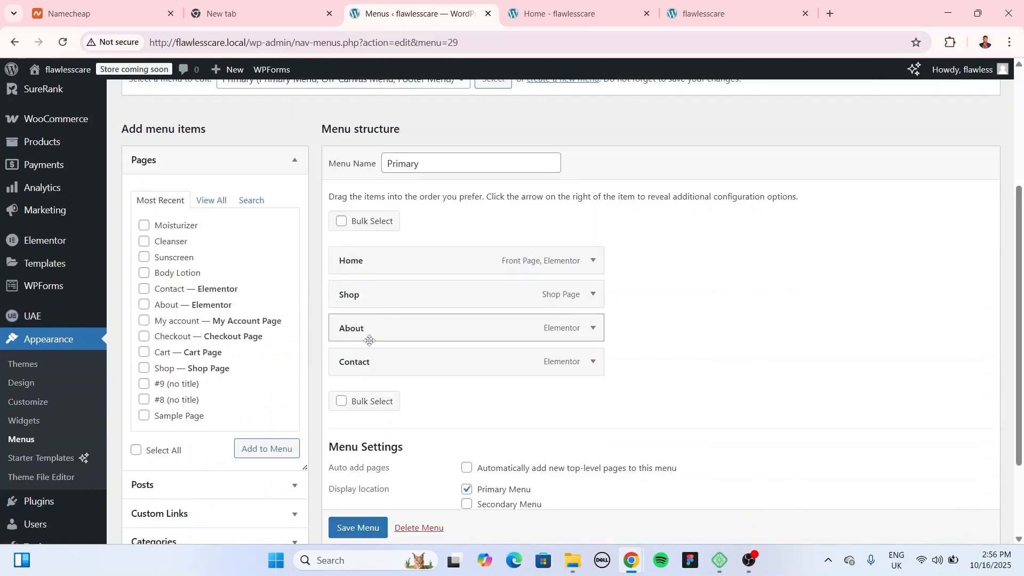
{"action": "scroll", "coordinate": [403, 370], "scroll_direction": "down", "scroll_amount": 3}
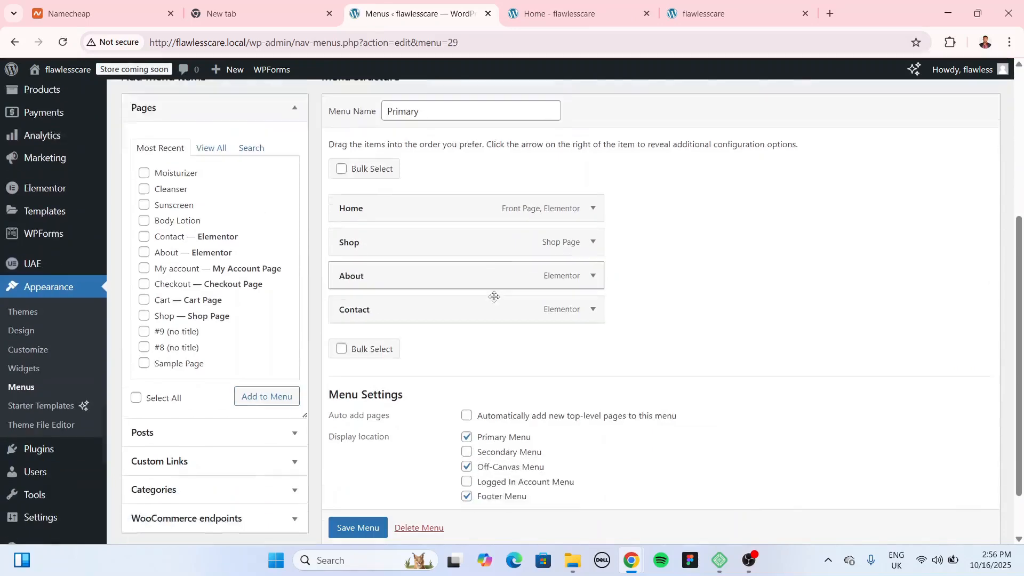
{"action": "left_click", "coordinate": [356, 472]}
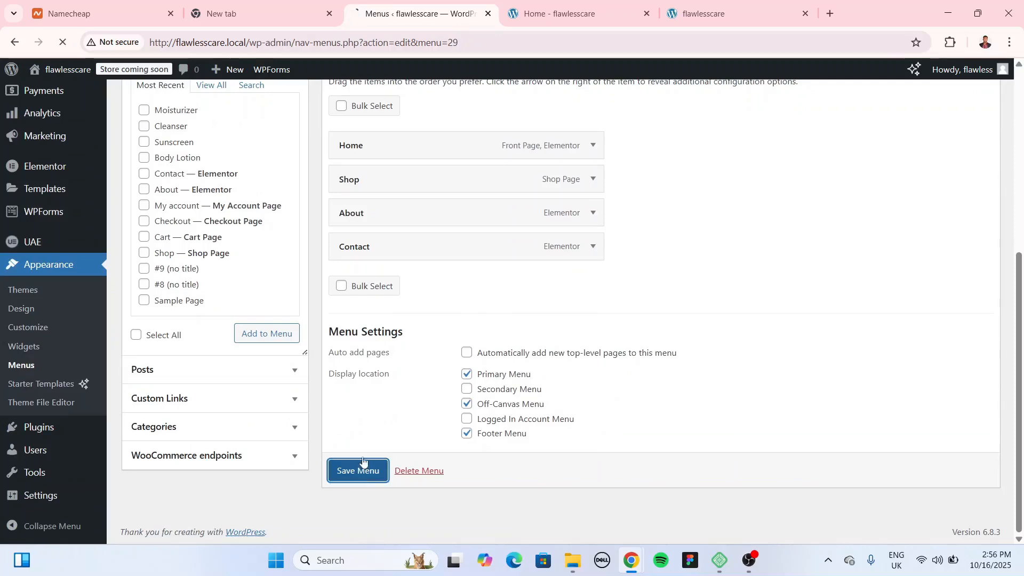
{"action": "left_click", "coordinate": [593, 213]}
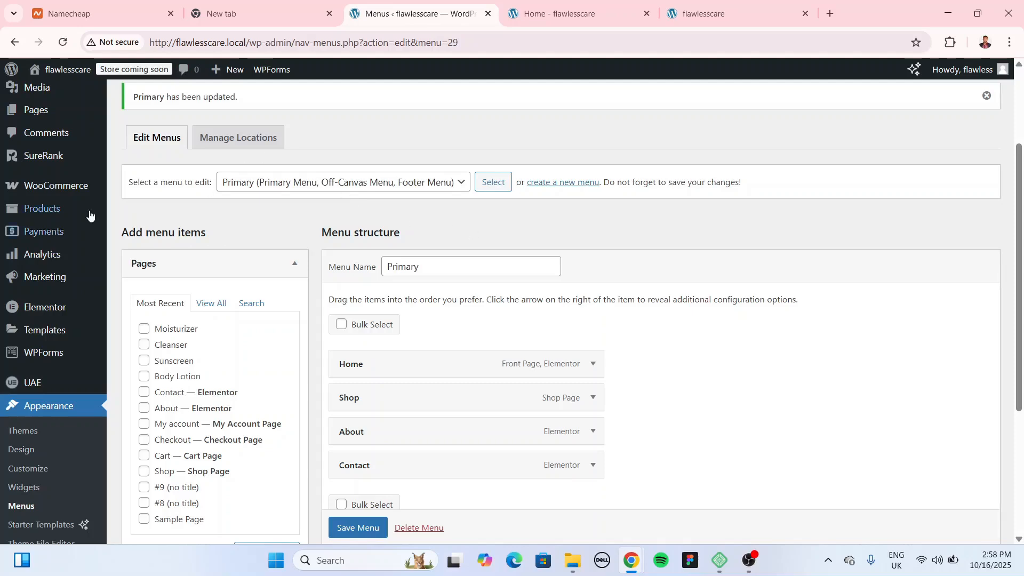
{"action": "mouse_move", "coordinate": [73, 185]}
{"action": "scroll", "coordinate": [73, 188], "scroll_direction": "up", "scroll_amount": 3}
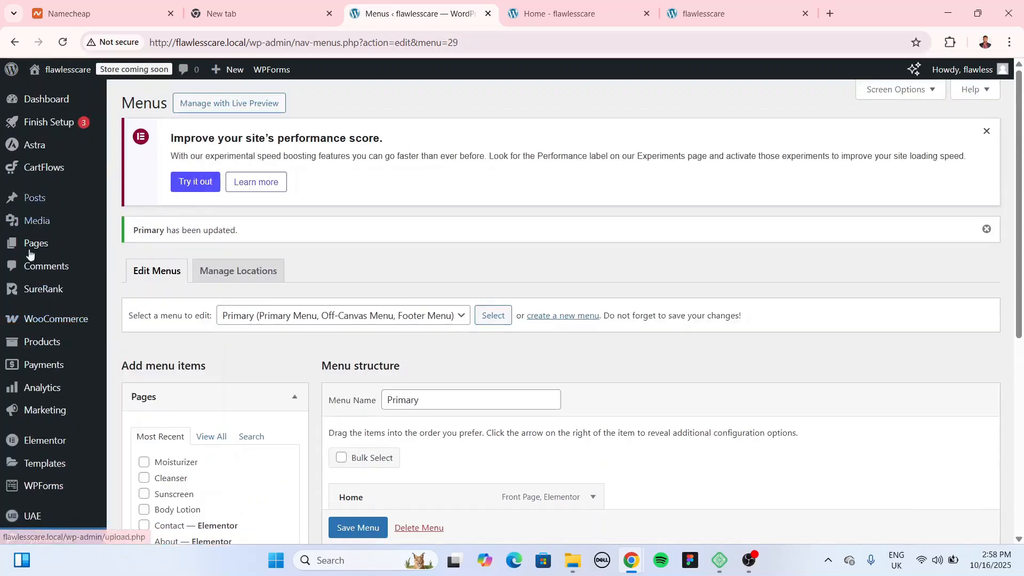
Step: Skip the WooCommerce guided setup with Nigeria — Lagos as the business location
{"action": "mouse_move", "coordinate": [62, 331]}
{"action": "left_click", "coordinate": [80, 326]}
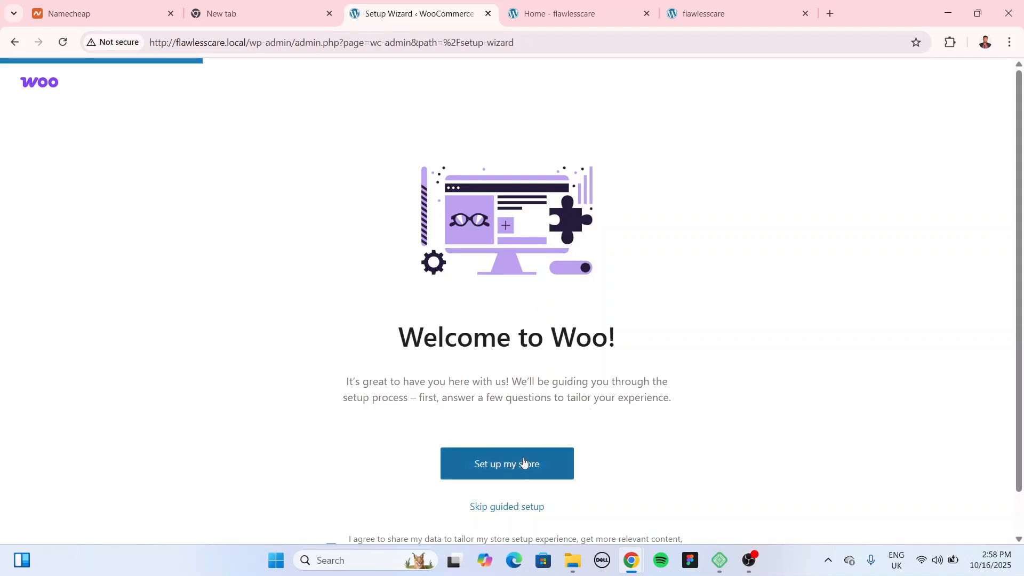
{"action": "scroll", "coordinate": [619, 277], "scroll_direction": "down", "scroll_amount": 1}
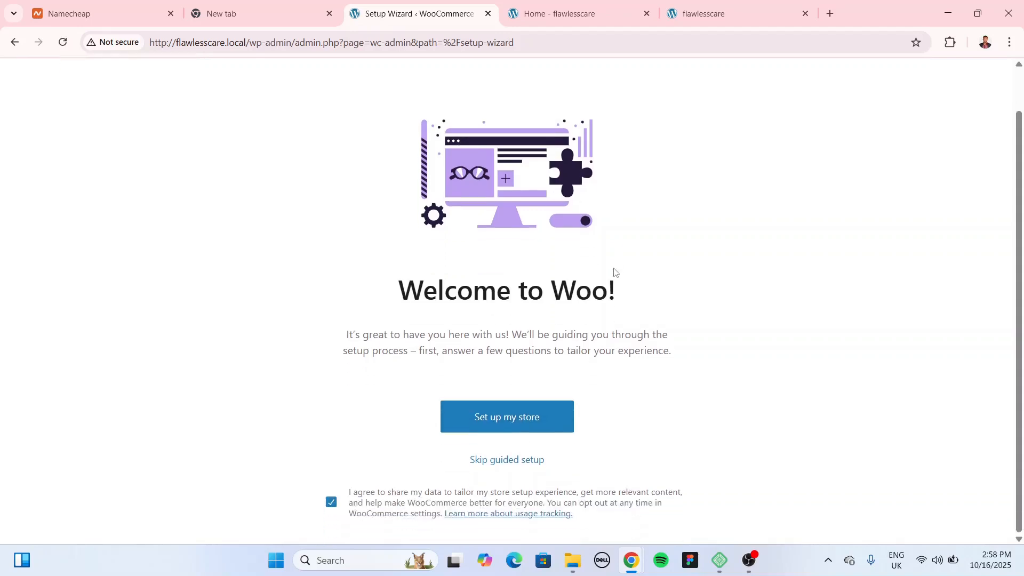
{"action": "left_click", "coordinate": [511, 465]}
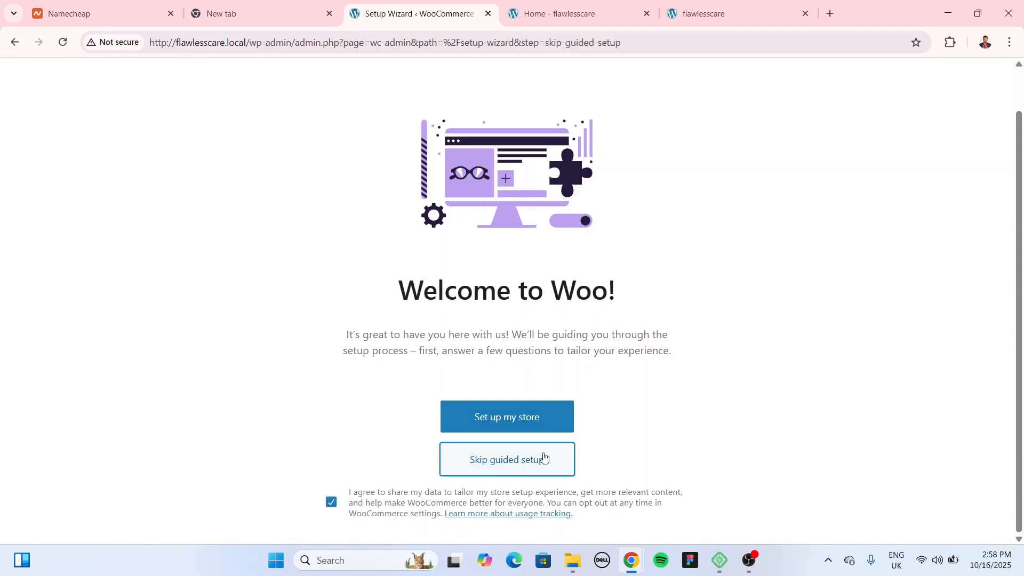
{"action": "left_click", "coordinate": [526, 240]}
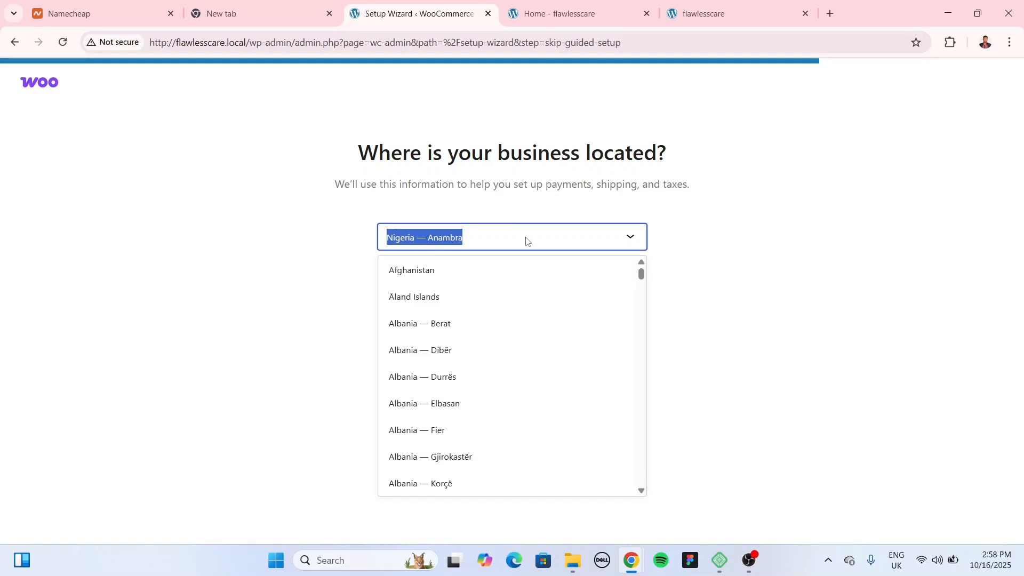
{"action": "type", "text": "nigel"}
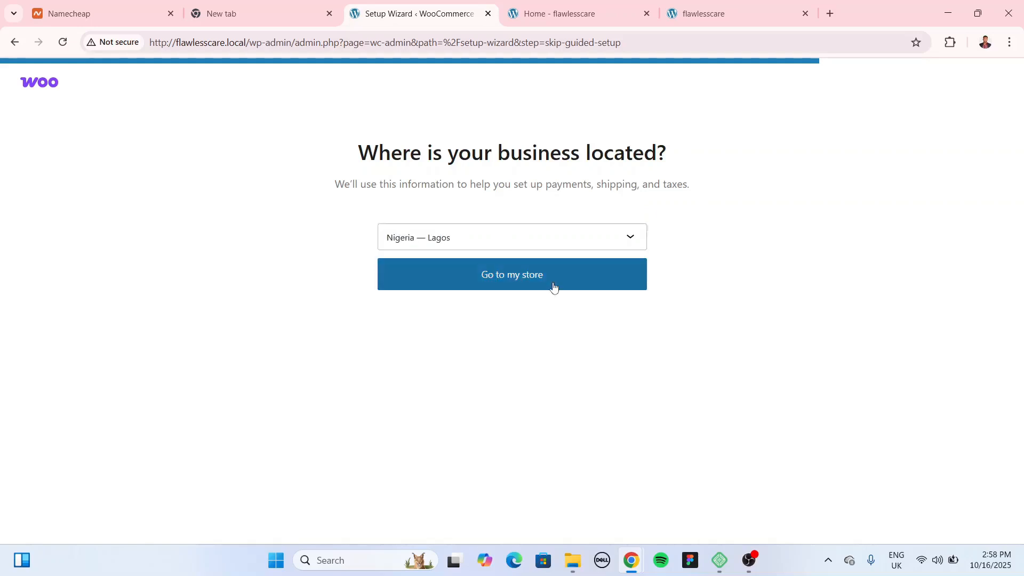
{"action": "left_click", "coordinate": [553, 288]}
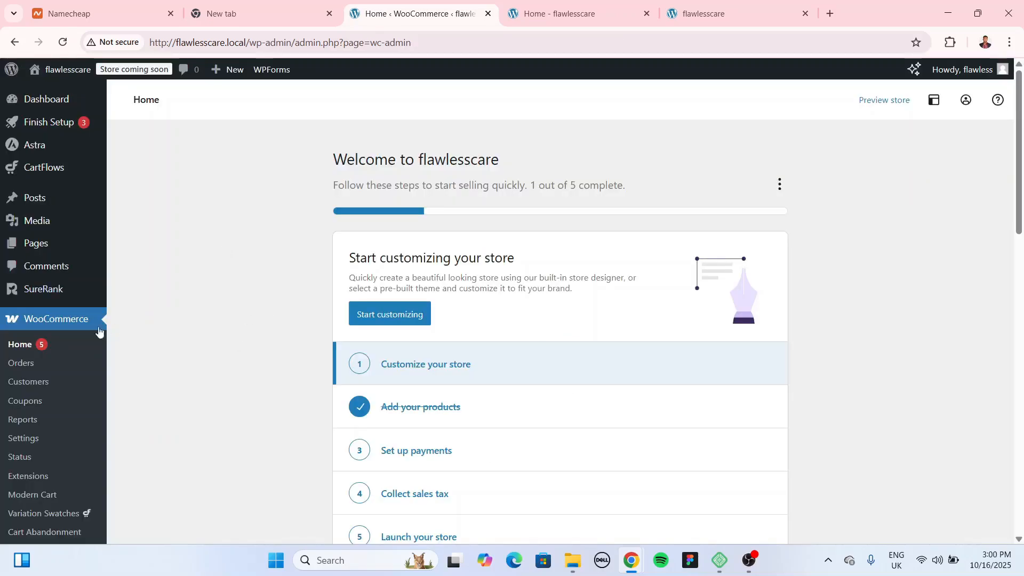
Step: Scroll through the WooCommerce Home store setup checklist
{"action": "scroll", "coordinate": [11, 301], "scroll_direction": "down", "scroll_amount": 3}
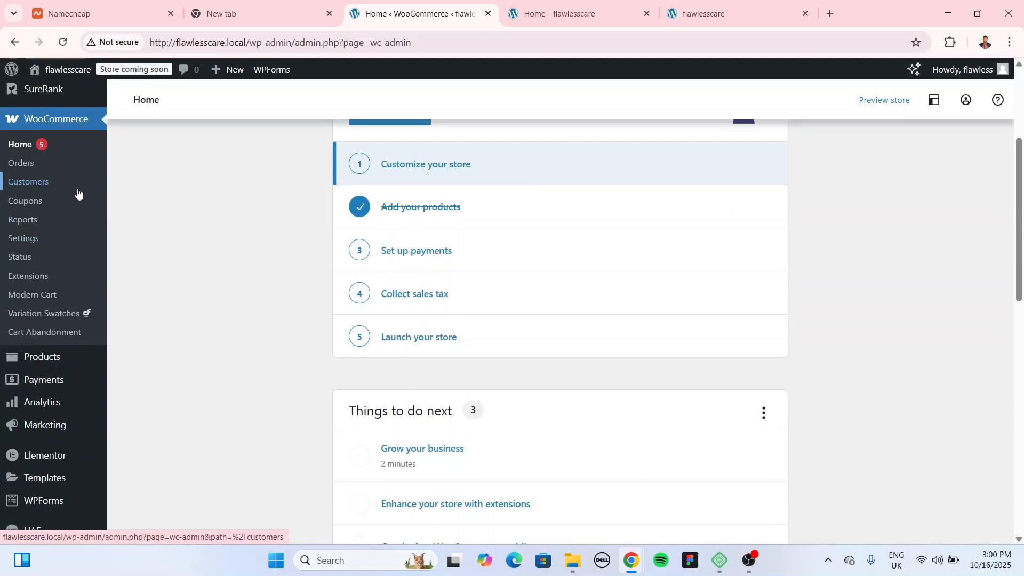
{"action": "mouse_move", "coordinate": [47, 362]}
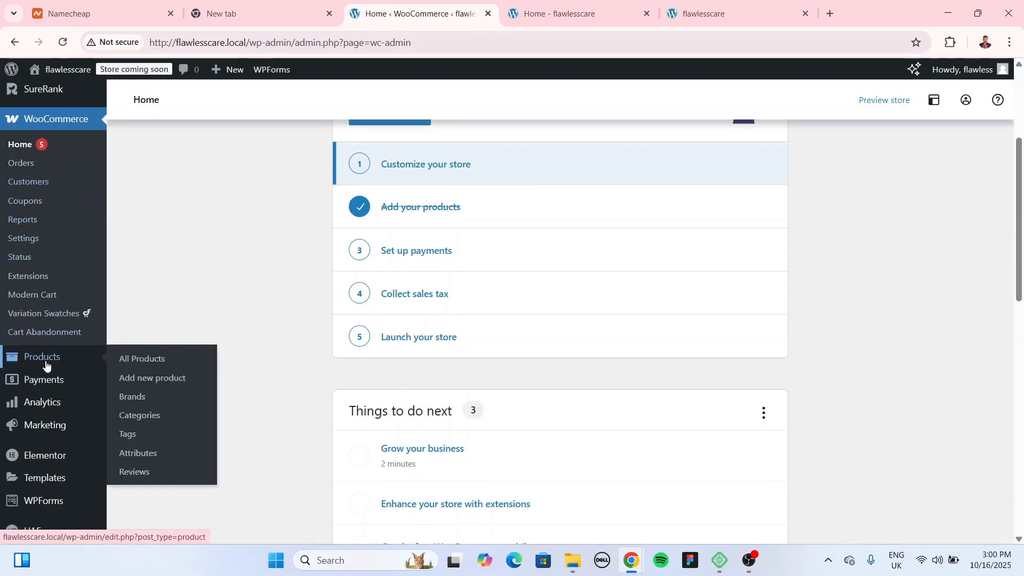
Step: Open Milky Gentle Cleanser from All Products and review its edit page with the 28.90 price
{"action": "left_click", "coordinate": [144, 359]}
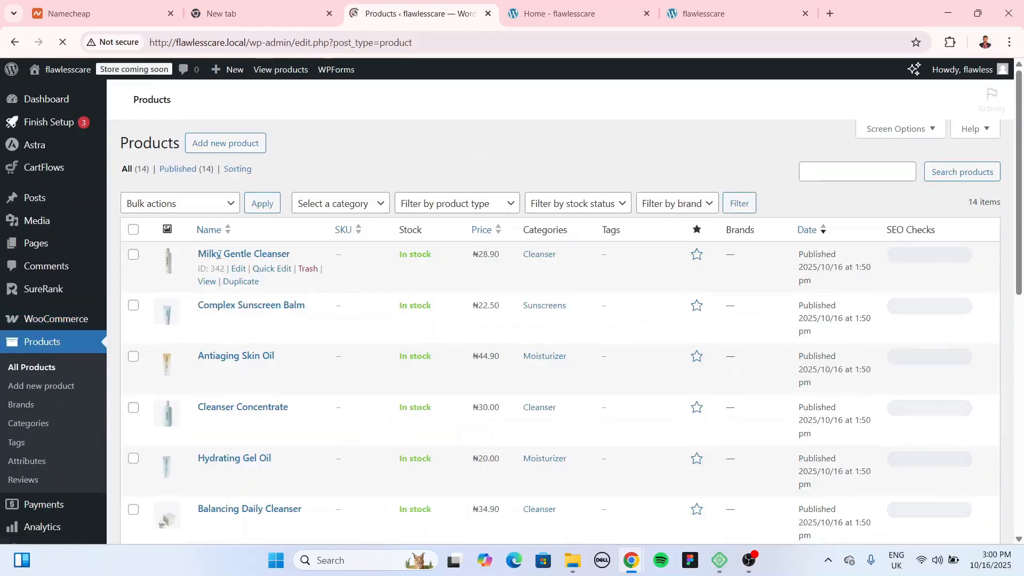
{"action": "scroll", "coordinate": [317, 409], "scroll_direction": "down", "scroll_amount": 3}
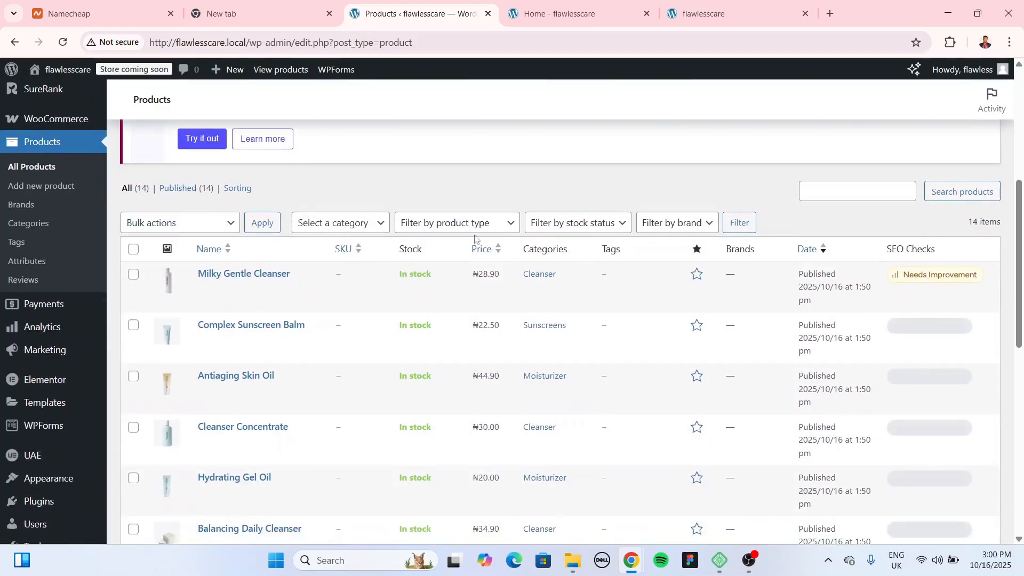
{"action": "mouse_move", "coordinate": [389, 284]}
{"action": "left_click", "coordinate": [238, 289]}
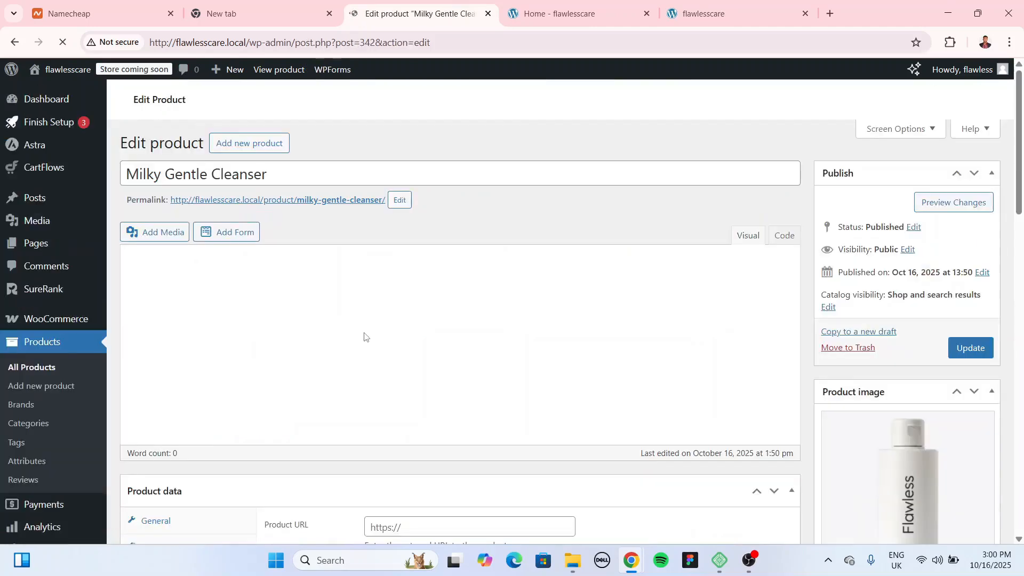
{"action": "scroll", "coordinate": [320, 240], "scroll_direction": "down", "scroll_amount": 4}
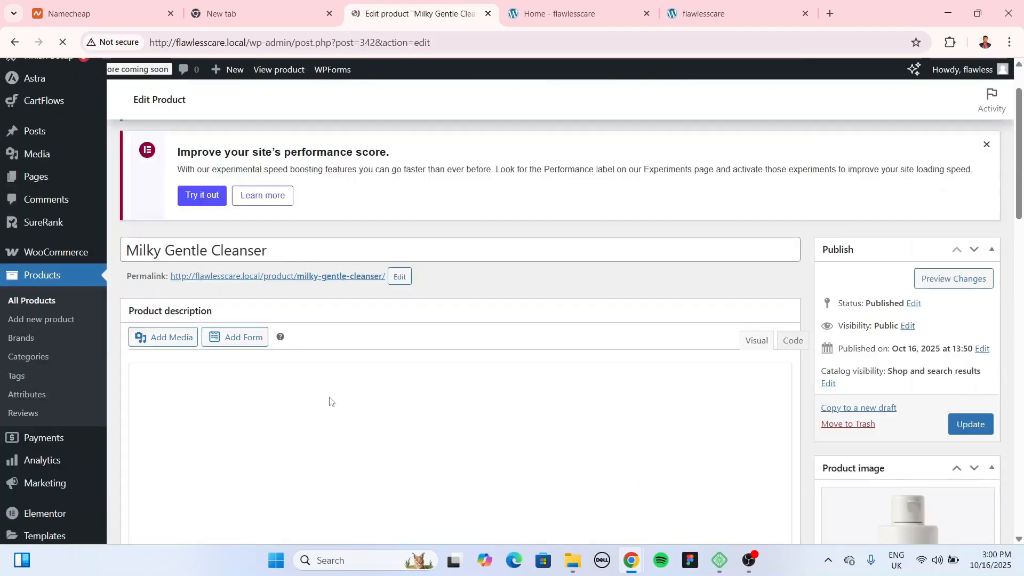
{"action": "scroll", "coordinate": [266, 292], "scroll_direction": "down", "scroll_amount": 4}
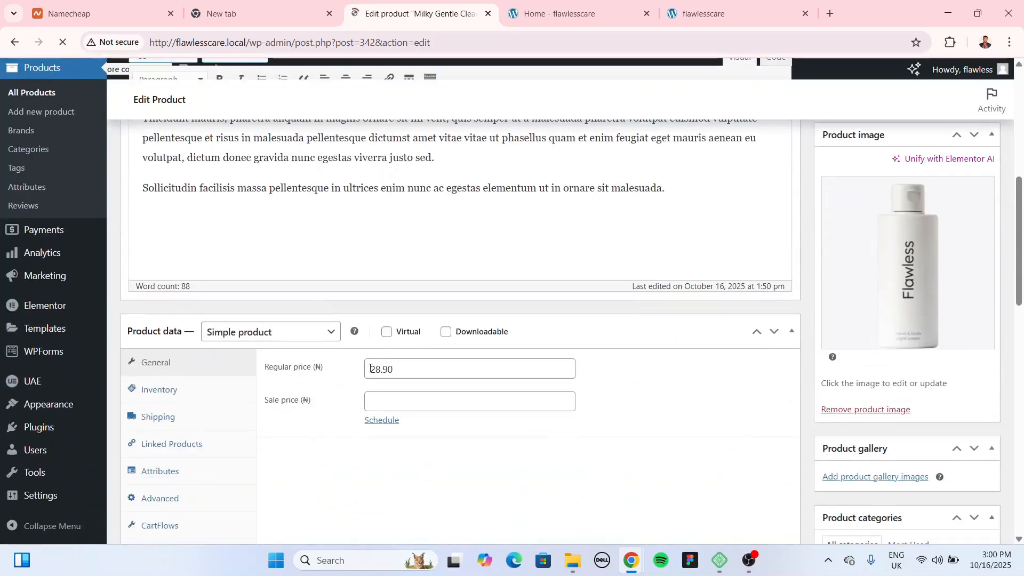
{"action": "scroll", "coordinate": [404, 369], "scroll_direction": "down", "scroll_amount": 4}
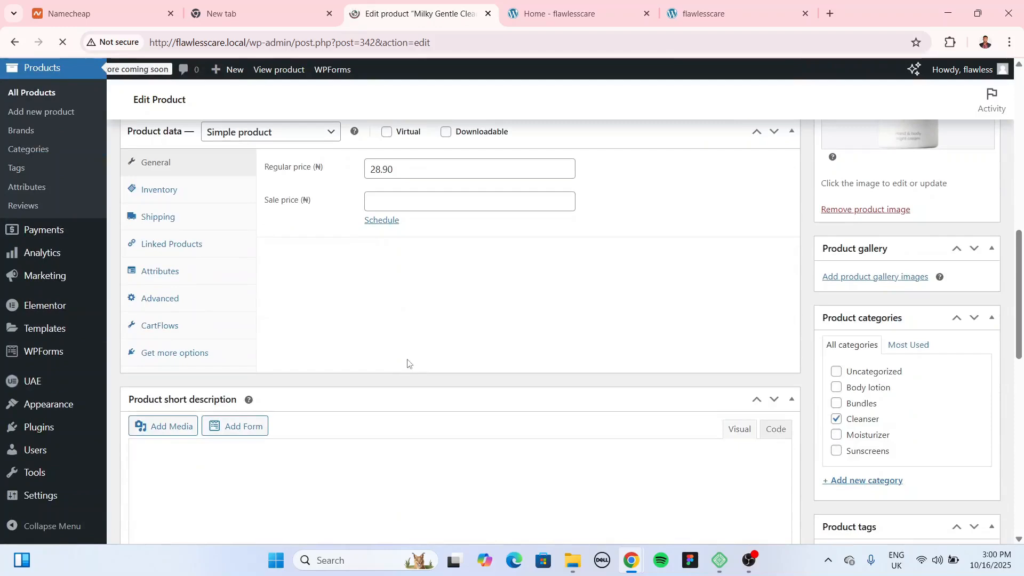
{"action": "scroll", "coordinate": [411, 349], "scroll_direction": "down", "scroll_amount": 4}
{"action": "scroll", "coordinate": [754, 358], "scroll_direction": "up", "scroll_amount": 5}
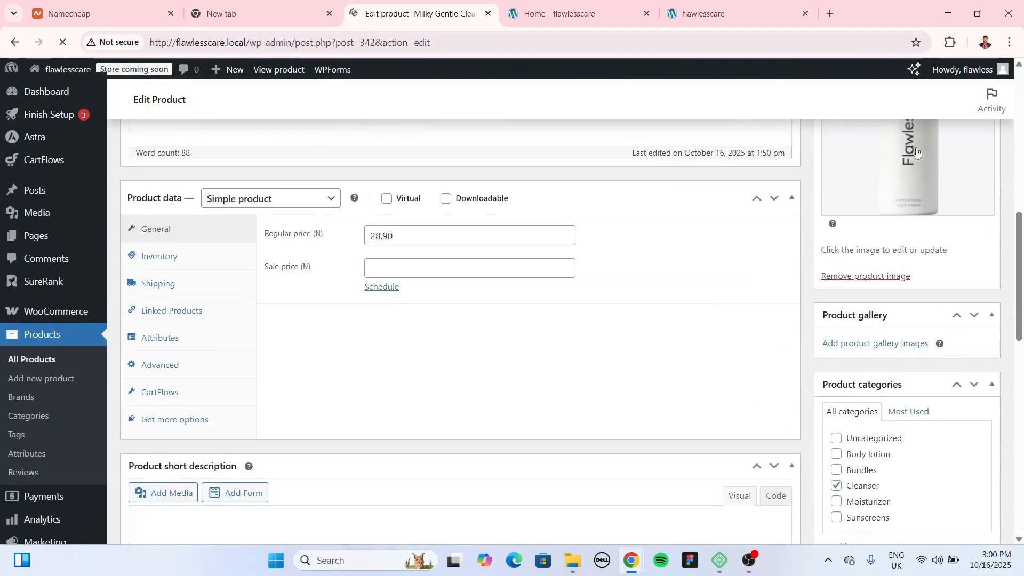
{"action": "scroll", "coordinate": [877, 288], "scroll_direction": "up", "scroll_amount": 4}
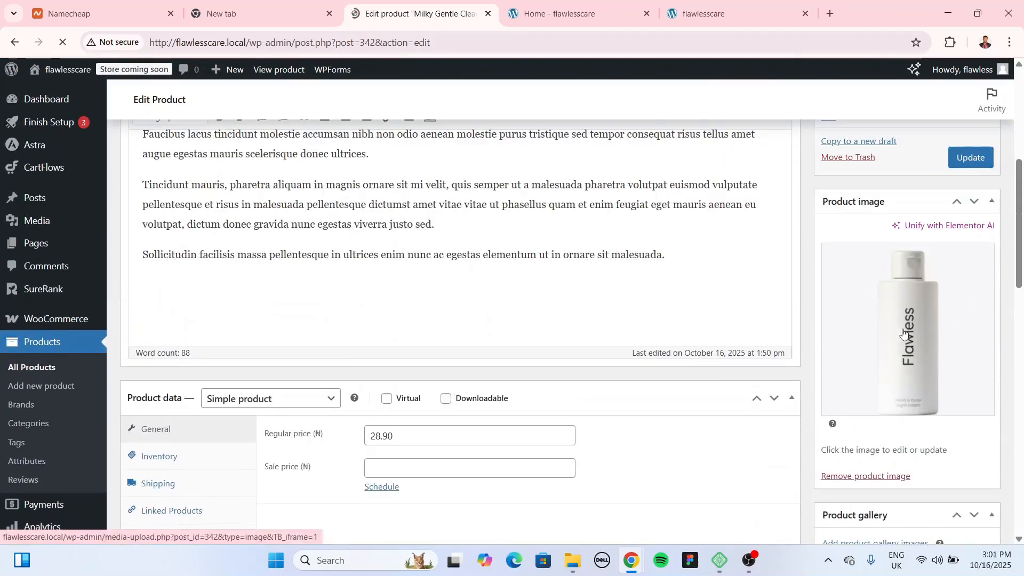
{"action": "scroll", "coordinate": [898, 328], "scroll_direction": "up", "scroll_amount": 3}
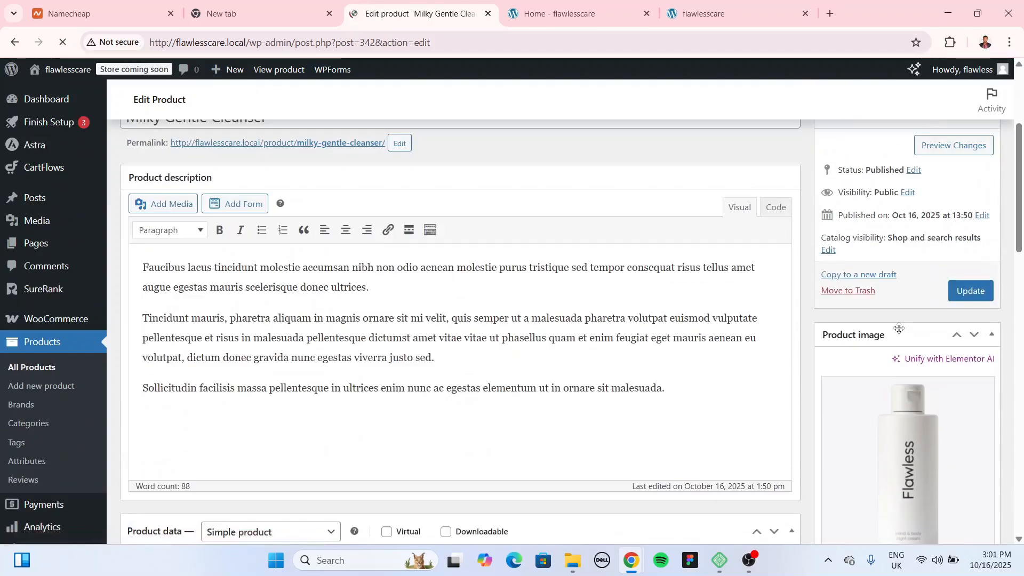
{"action": "scroll", "coordinate": [367, 341], "scroll_direction": "up", "scroll_amount": 3}
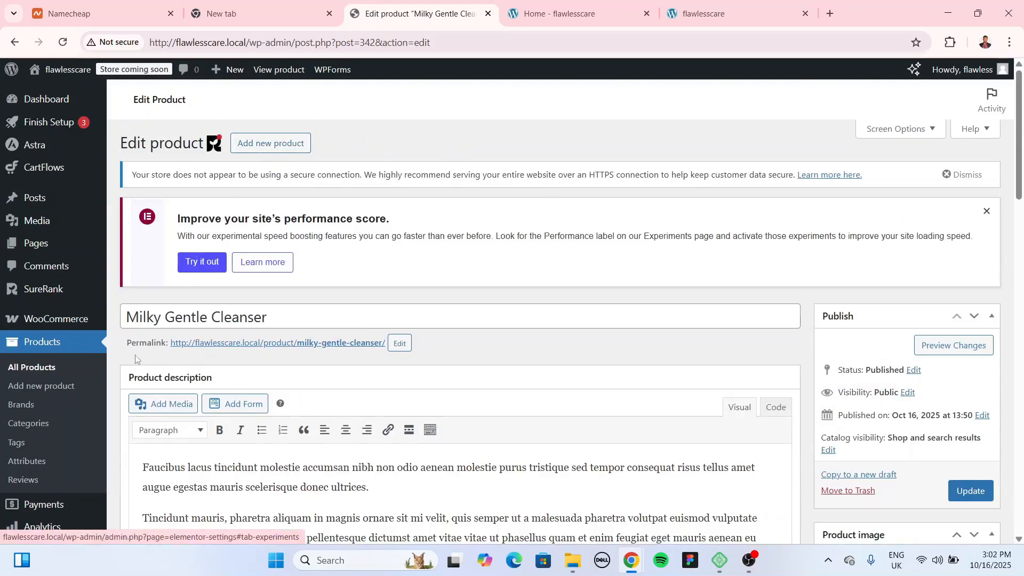
Step: Create a new product named 'Face Cleanser' and paste two paragraphs of placeholder description
{"action": "left_click", "coordinate": [254, 143]}
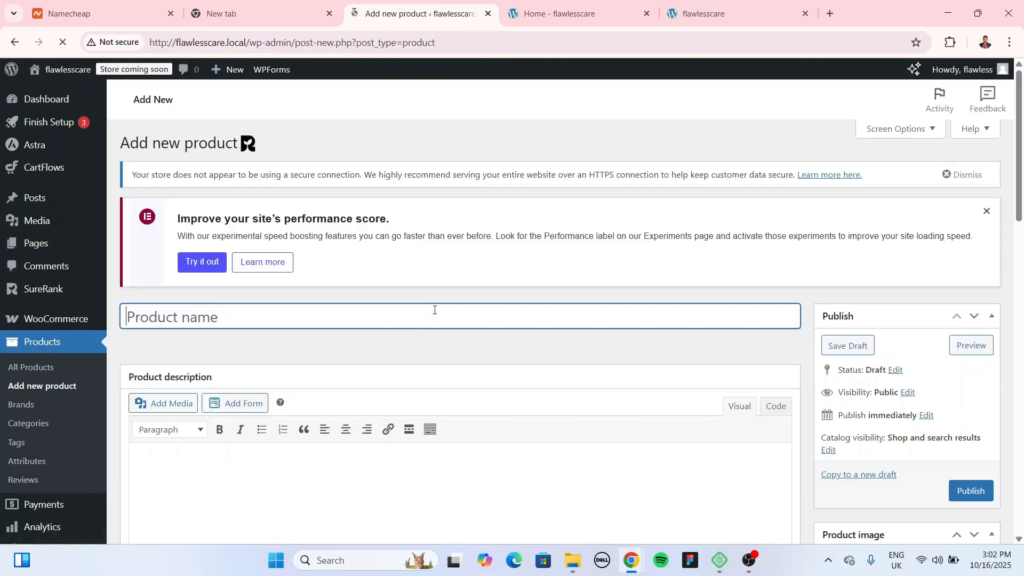
{"action": "type", "text": "Faceb"}
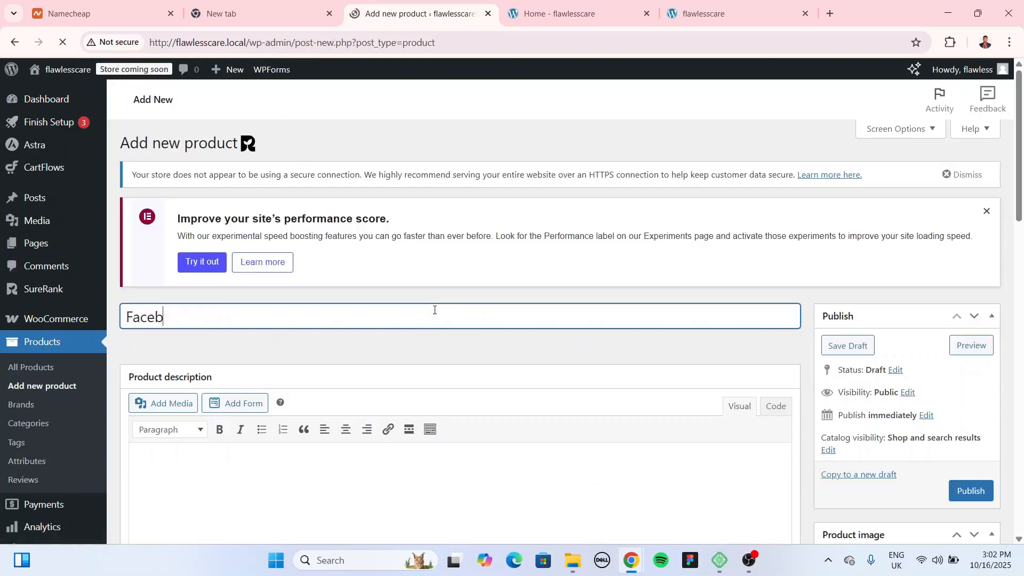
{"action": "key", "text": "BackSpace"}
{"action": "type", "text": " Cleanser"}
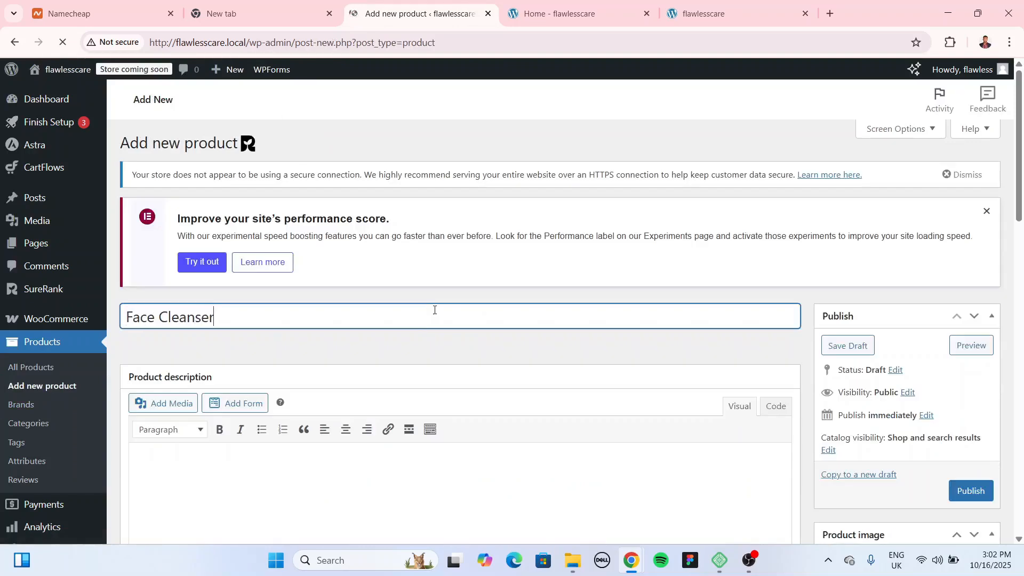
{"action": "scroll", "coordinate": [436, 308], "scroll_direction": "down", "scroll_amount": 1}
{"action": "left_click", "coordinate": [401, 408]}
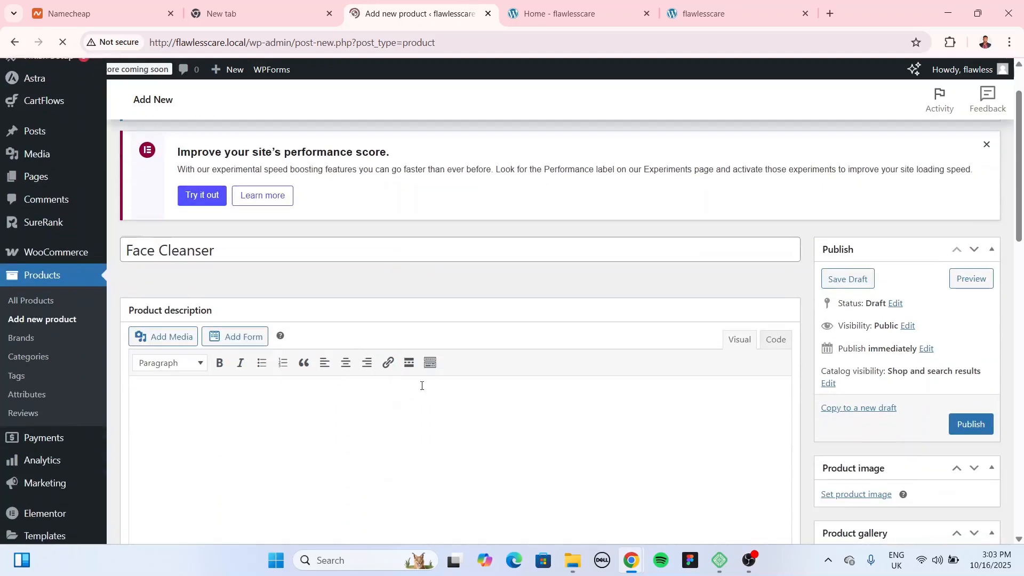
{"action": "scroll", "coordinate": [408, 389], "scroll_direction": "down", "scroll_amount": 2}
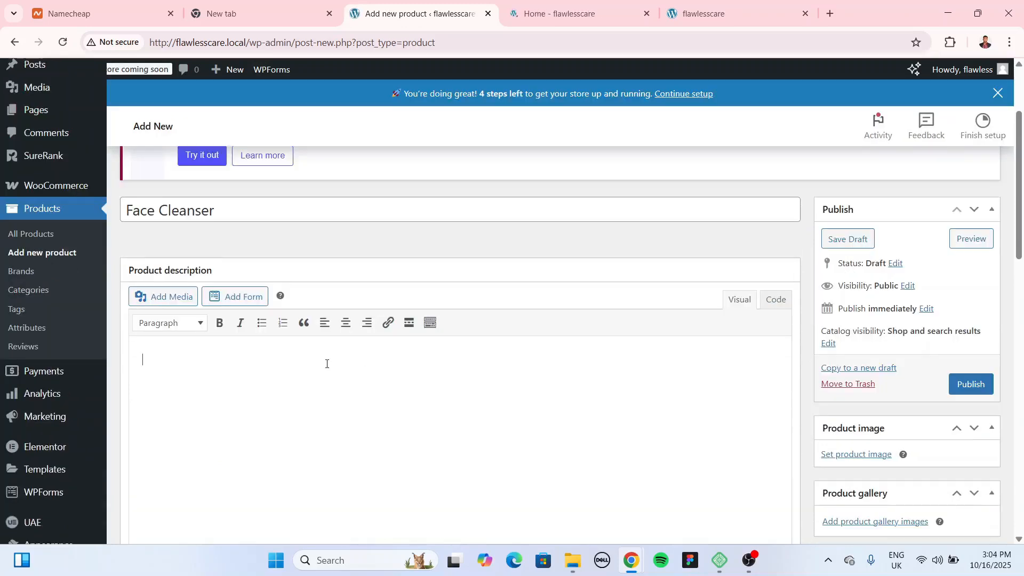
{"action": "type", "text": "Faucibus lacus tincidunt molestie accumsan nibh non odio aenean molestie purus tristique sed tempor consequat risus tellus amet augue egestas mauris scelerisque donec ultrices. Sollicitudin facilisis massa pellentesque in ultrices enim nunc ac egestas elementum ut in ornare sit malesuada."}
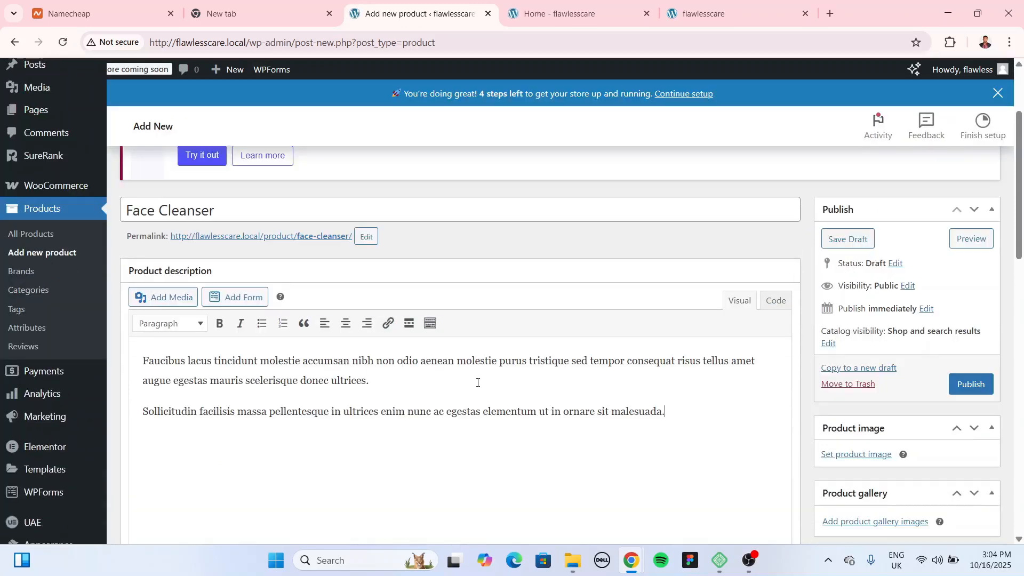
{"action": "scroll", "coordinate": [448, 376], "scroll_direction": "down", "scroll_amount": 5}
Step: Enter 50000 as the Face Cleanser regular price
{"action": "scroll", "coordinate": [405, 261], "scroll_direction": "up", "scroll_amount": 2}
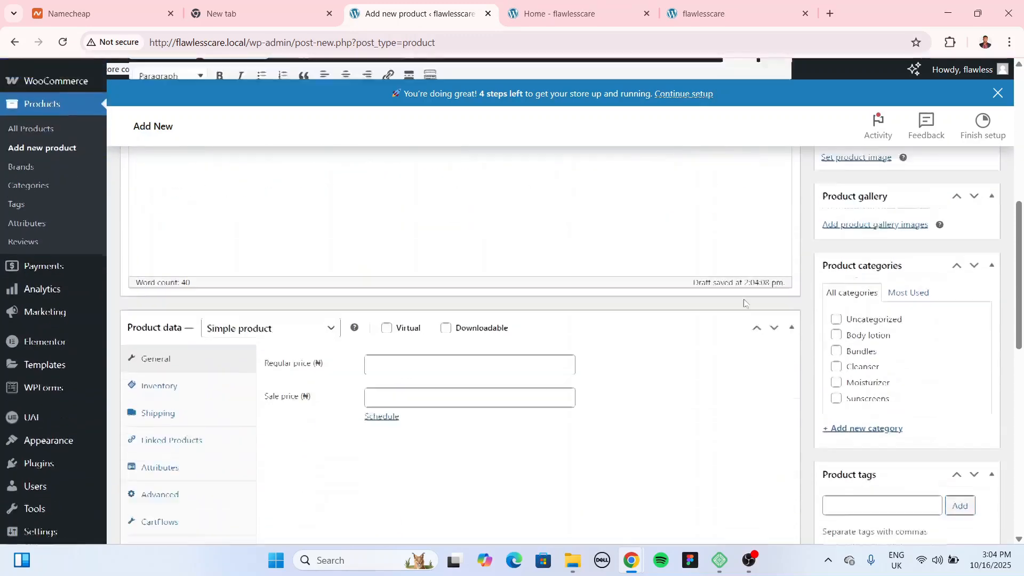
{"action": "scroll", "coordinate": [405, 261], "scroll_direction": "down", "scroll_amount": 2}
{"action": "left_click", "coordinate": [405, 326]}
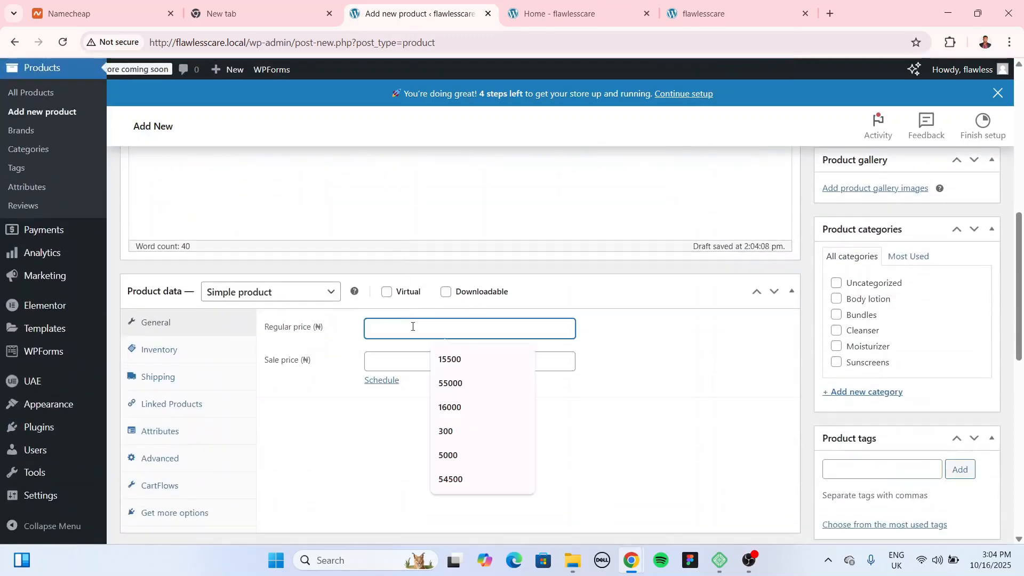
{"action": "left_click", "coordinate": [413, 326]}
{"action": "type", "text": "50000"}
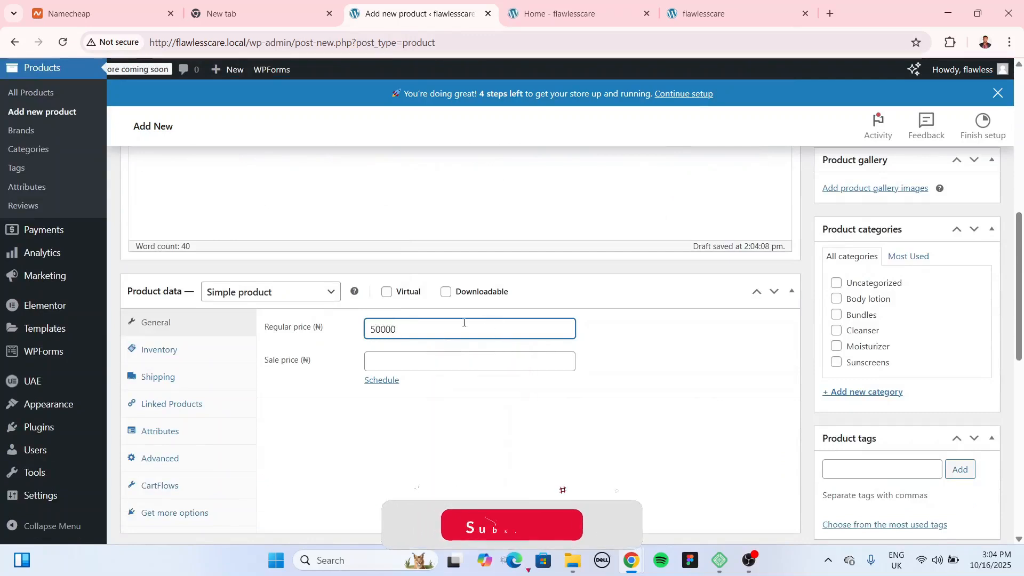
{"action": "left_click", "coordinate": [382, 330]}
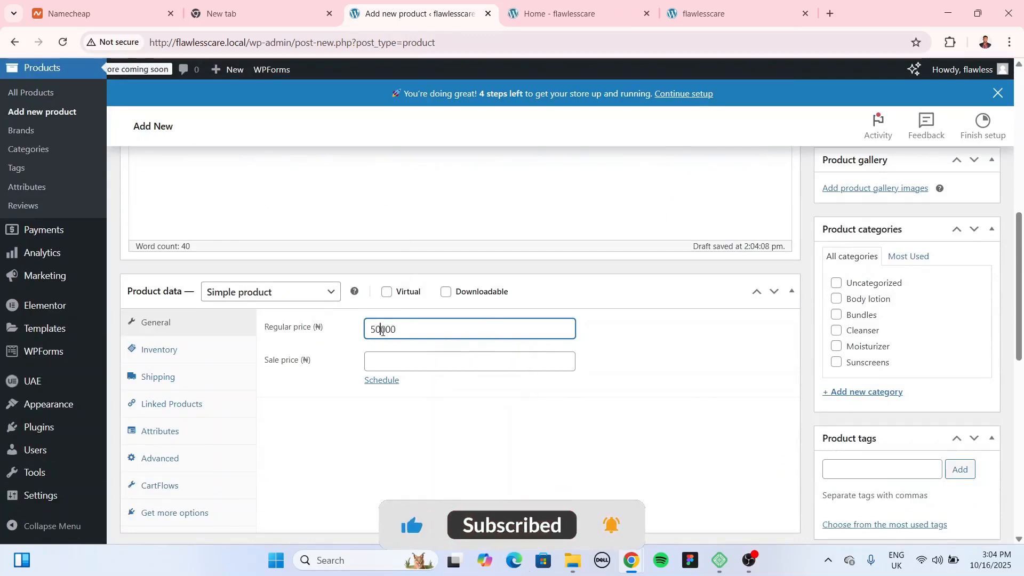
Step: Enter a 48000 sale price, then clear it so the sale price stays empty
{"action": "left_click", "coordinate": [398, 362]}
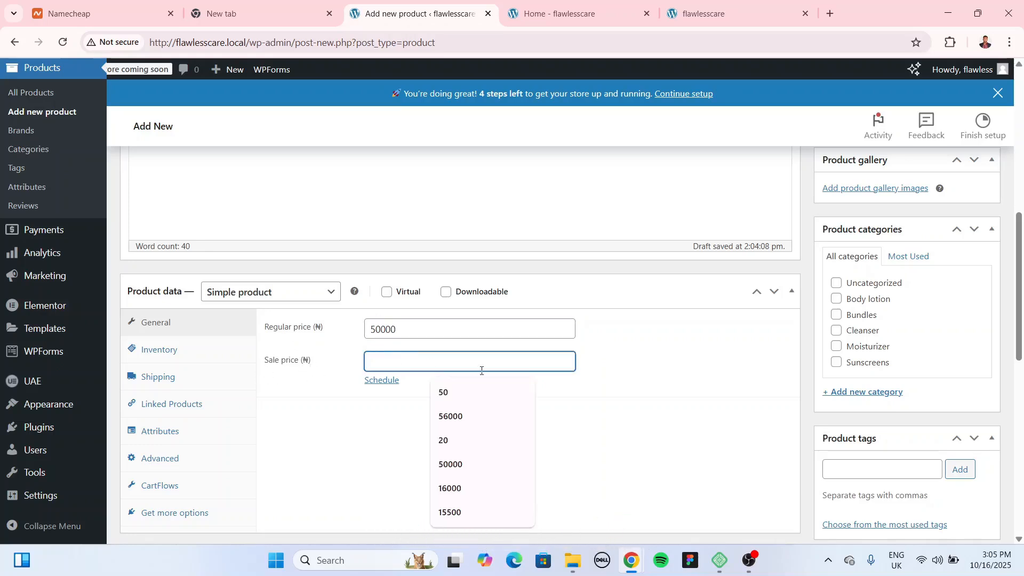
{"action": "type", "text": "48000"}
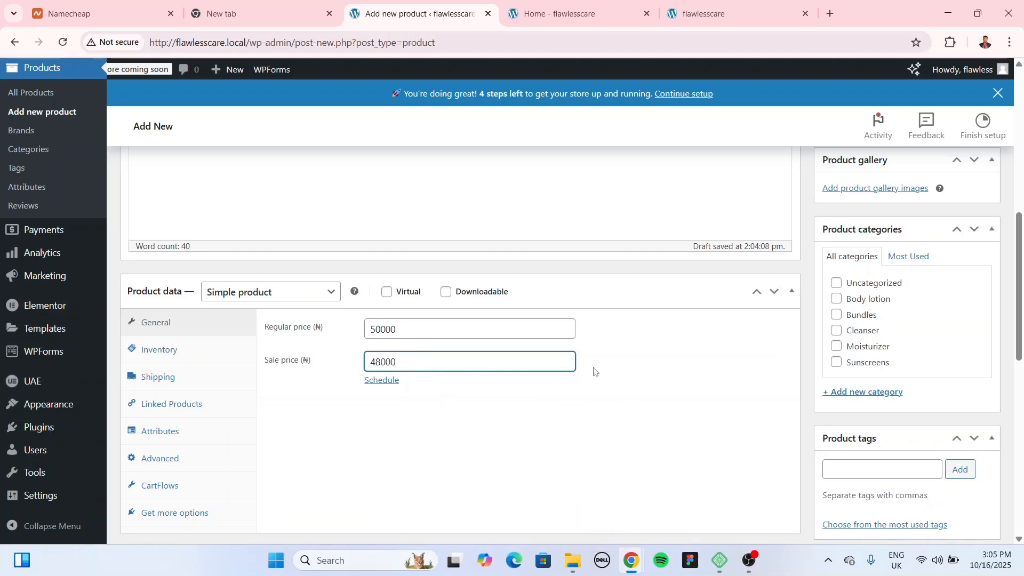
{"action": "left_click", "coordinate": [594, 372]}
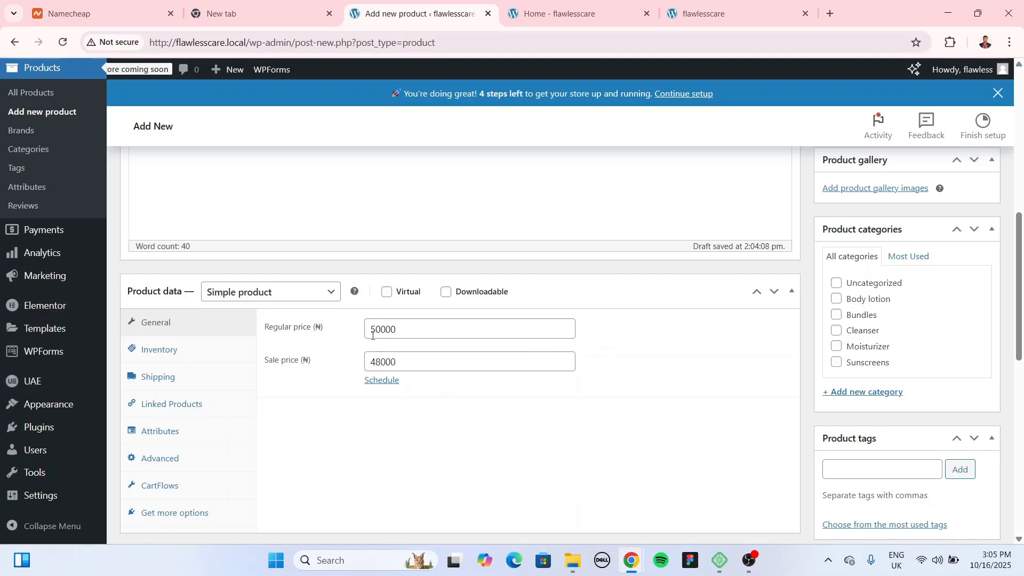
{"action": "double_click", "coordinate": [387, 365]}
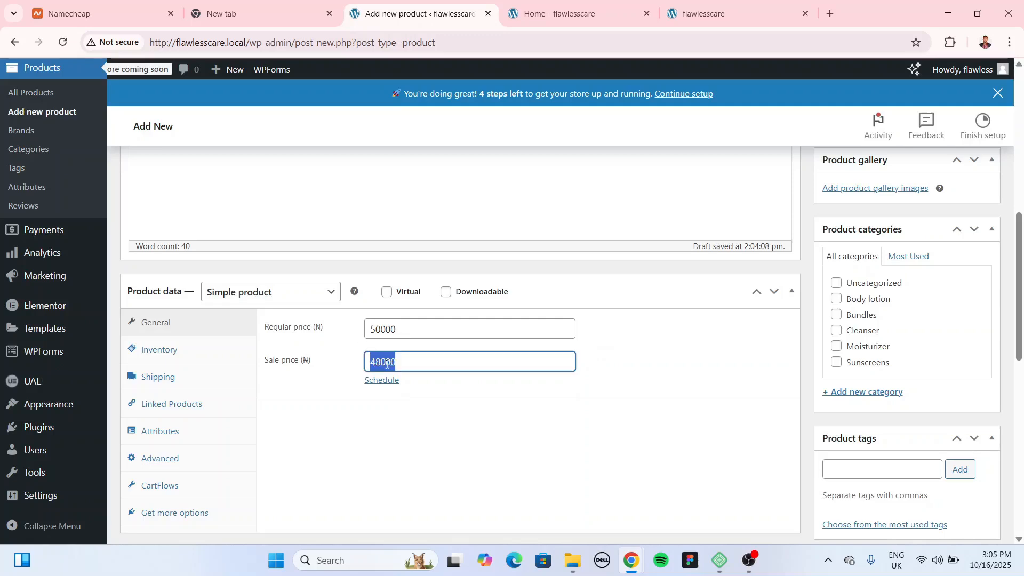
{"action": "key", "text": "BackSpace"}
{"action": "scroll", "coordinate": [422, 334], "scroll_direction": "down", "scroll_amount": 5}
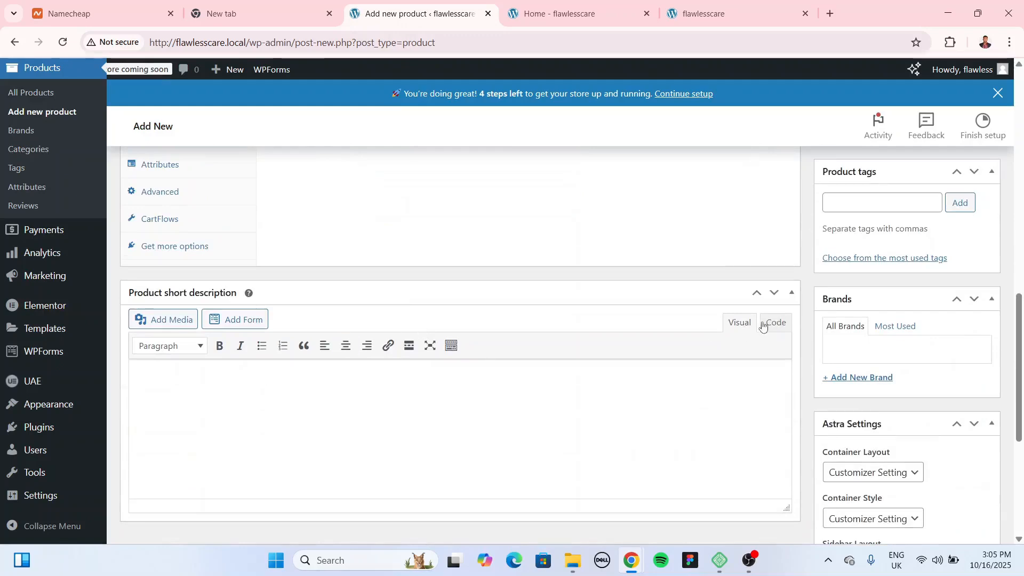
{"action": "scroll", "coordinate": [503, 246], "scroll_direction": "up", "scroll_amount": 9}
Step: Copy the full description into the Product short description
{"action": "triple_click", "coordinate": [359, 282]}
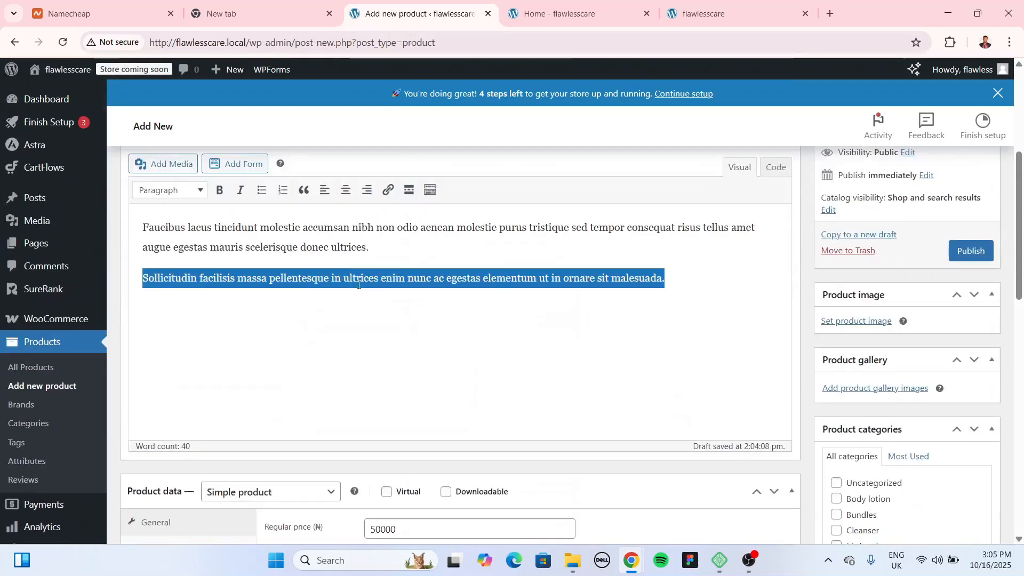
{"action": "key", "text": "ctrl+a"}
{"action": "scroll", "coordinate": [361, 286], "scroll_direction": "down", "scroll_amount": 7}
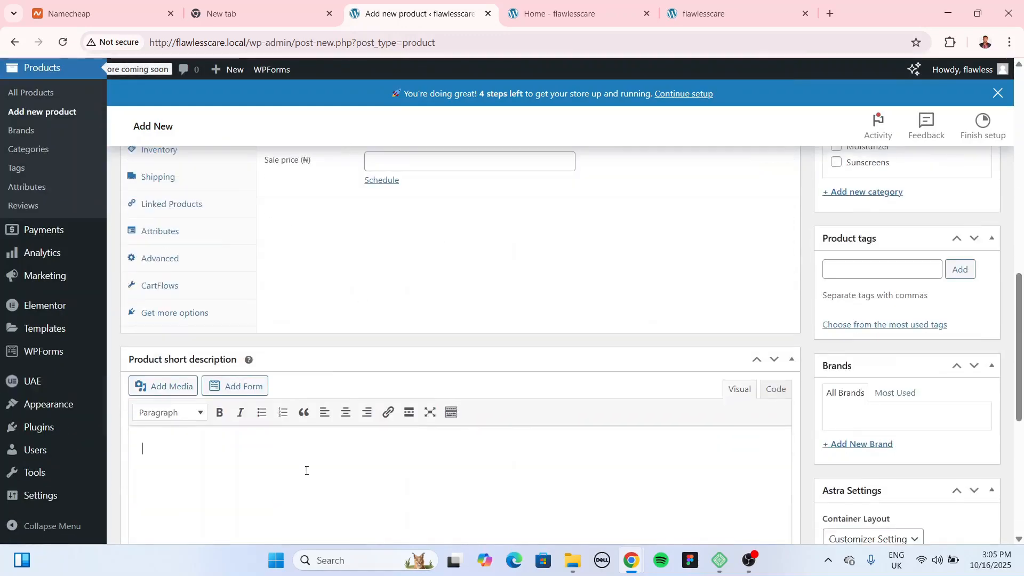
{"action": "type", "text": "Penatibus lacus tincidunt molestie accumsan nibh non odio aenean molestie purus tristique sed tempor consequat risus tellus amet augue egestas mauris scelerisque donec ultrices. Sollicitudin facilisis massa pellentesque in ultrices enim nunc ac egestas elementum at in ornare sit malesuada."}
{"action": "scroll", "coordinate": [726, 389], "scroll_direction": "up", "scroll_amount": 6}
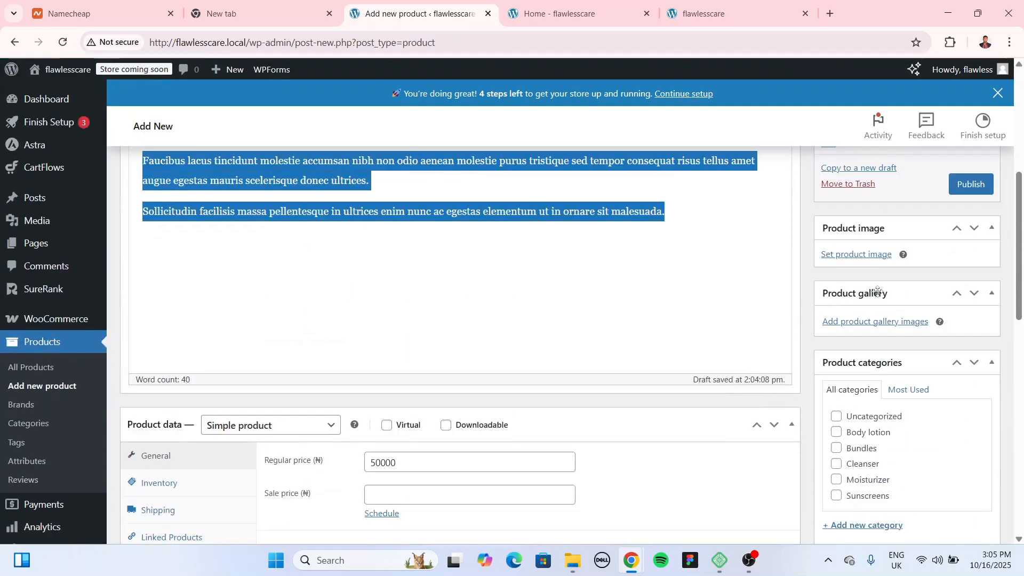
{"action": "scroll", "coordinate": [873, 295], "scroll_direction": "down", "scroll_amount": 2}
{"action": "scroll", "coordinate": [859, 283], "scroll_direction": "up", "scroll_amount": 3}
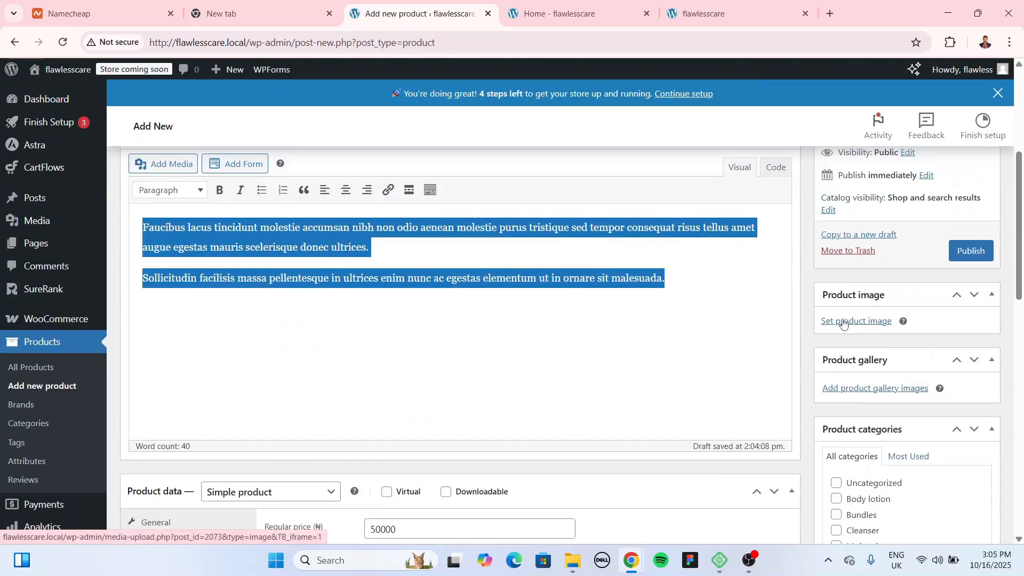
Step: Glance at the storefront home page, then return to the new product editor
{"action": "left_click", "coordinate": [600, 10]}
{"action": "scroll", "coordinate": [587, 319], "scroll_direction": "down", "scroll_amount": 5}
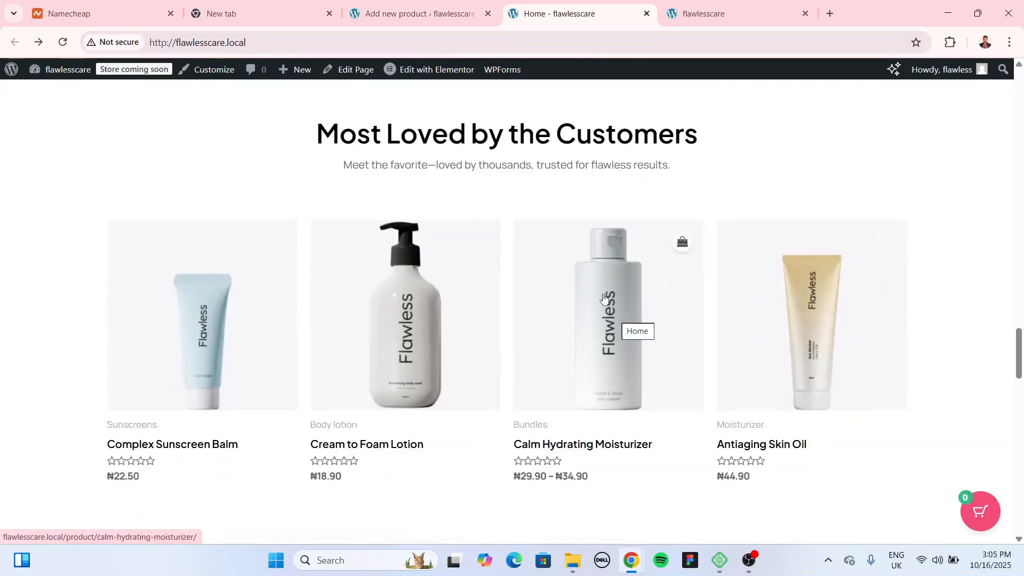
{"action": "left_click", "coordinate": [421, 15]}
Step: Set the light-blue pump bottle, skin-cleanser-template-product-img-1.jpg, as the product image
{"action": "left_click", "coordinate": [837, 324]}
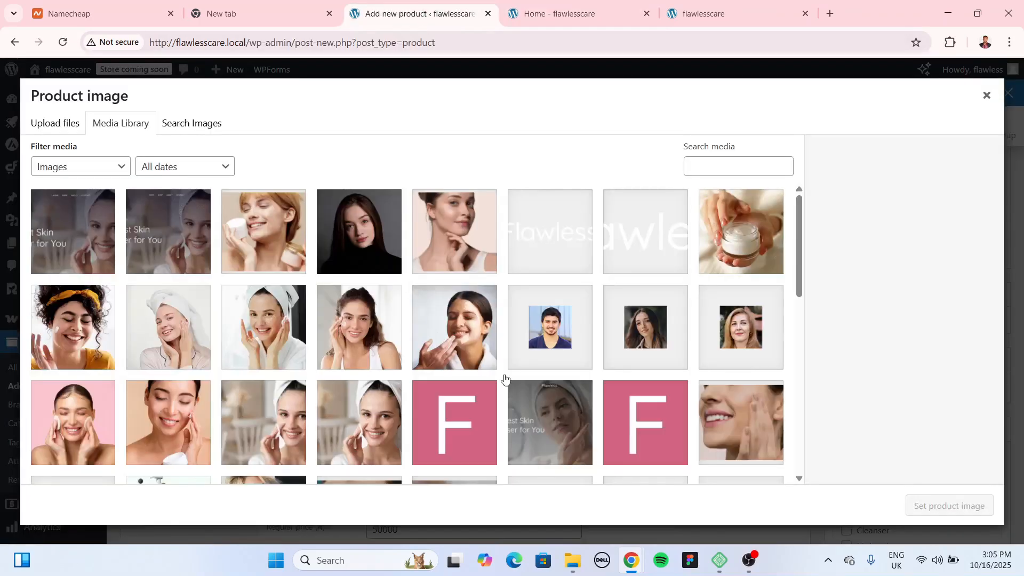
{"action": "scroll", "coordinate": [503, 373], "scroll_direction": "down", "scroll_amount": 8}
{"action": "right_click", "coordinate": [557, 360]}
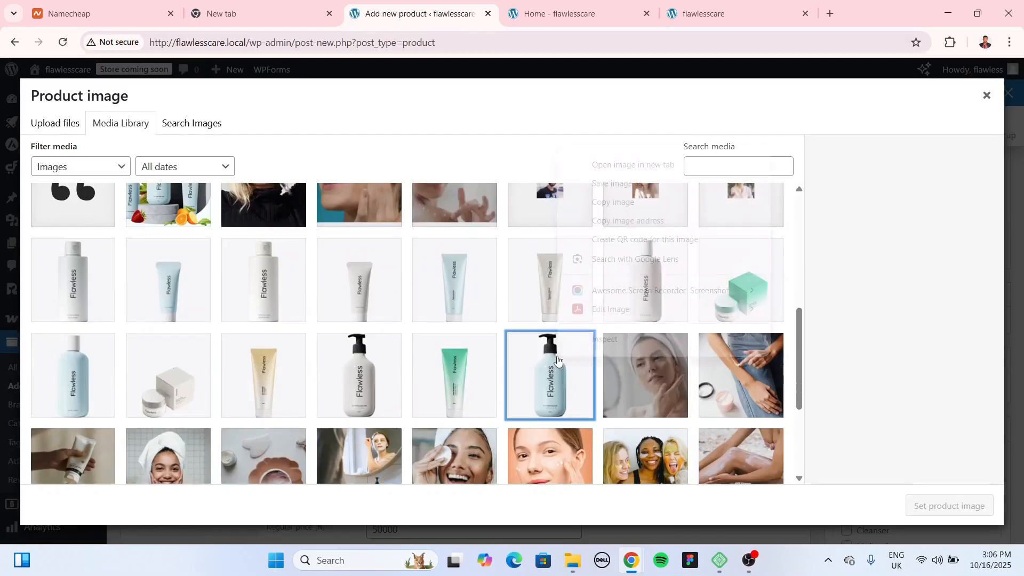
{"action": "left_click", "coordinate": [527, 358]}
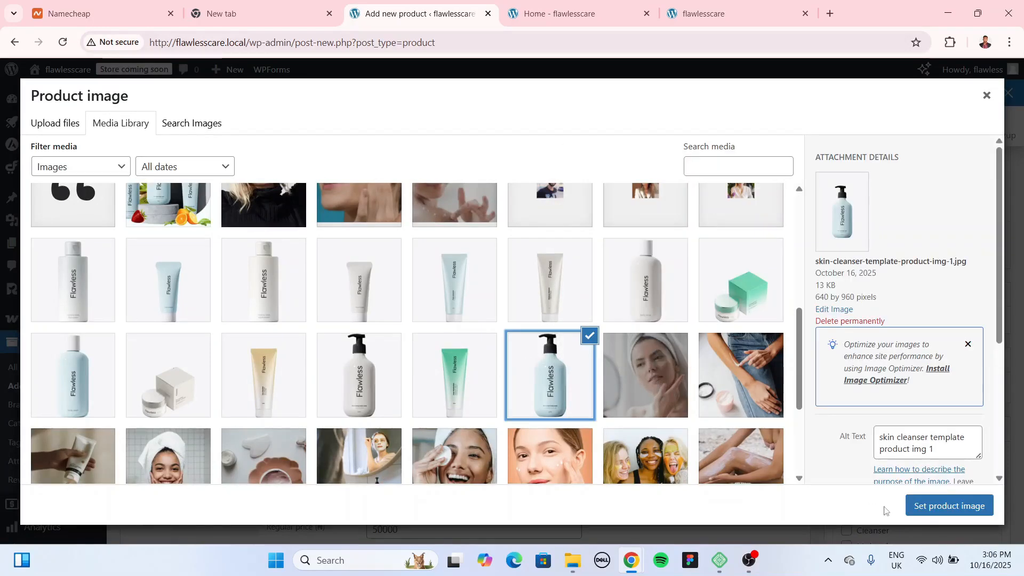
{"action": "left_click", "coordinate": [948, 506]}
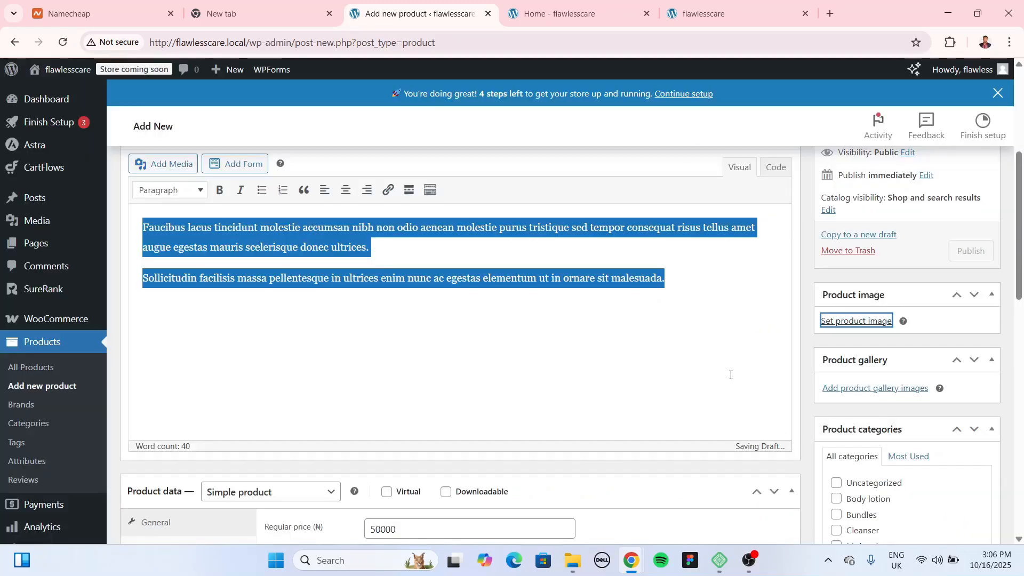
{"action": "scroll", "coordinate": [834, 383], "scroll_direction": "up", "scroll_amount": 1}
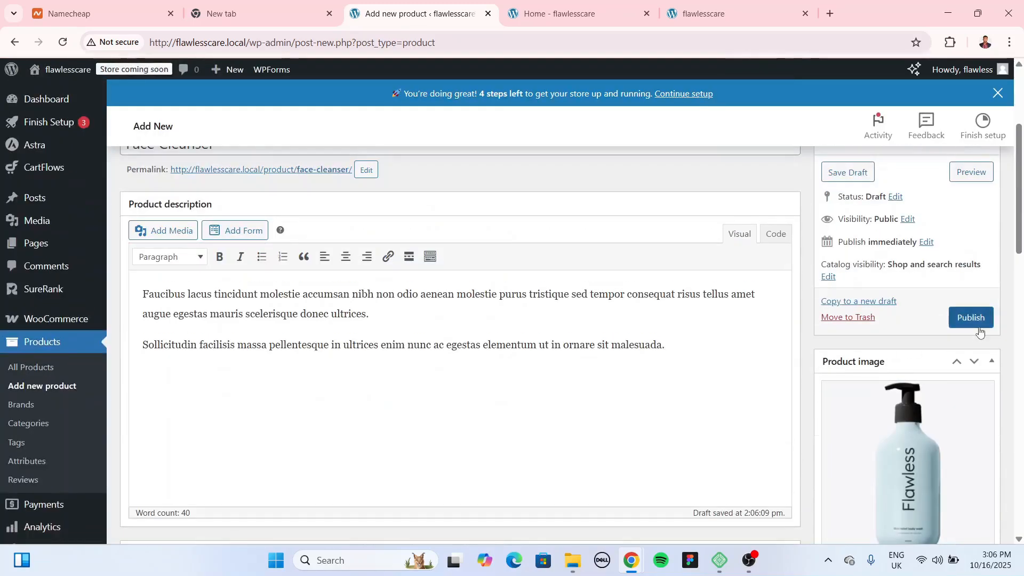
Step: Publish Face Cleanser and view its live product page priced at ₦50,000.00
{"action": "left_click", "coordinate": [975, 323]}
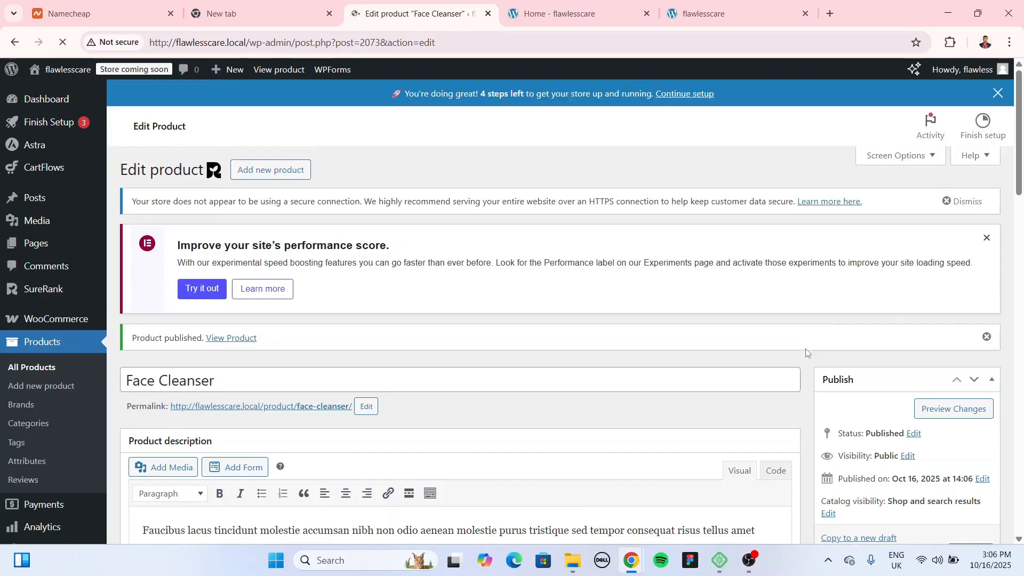
{"action": "scroll", "coordinate": [805, 351], "scroll_direction": "down", "scroll_amount": 3}
{"action": "left_click", "coordinate": [341, 207]}
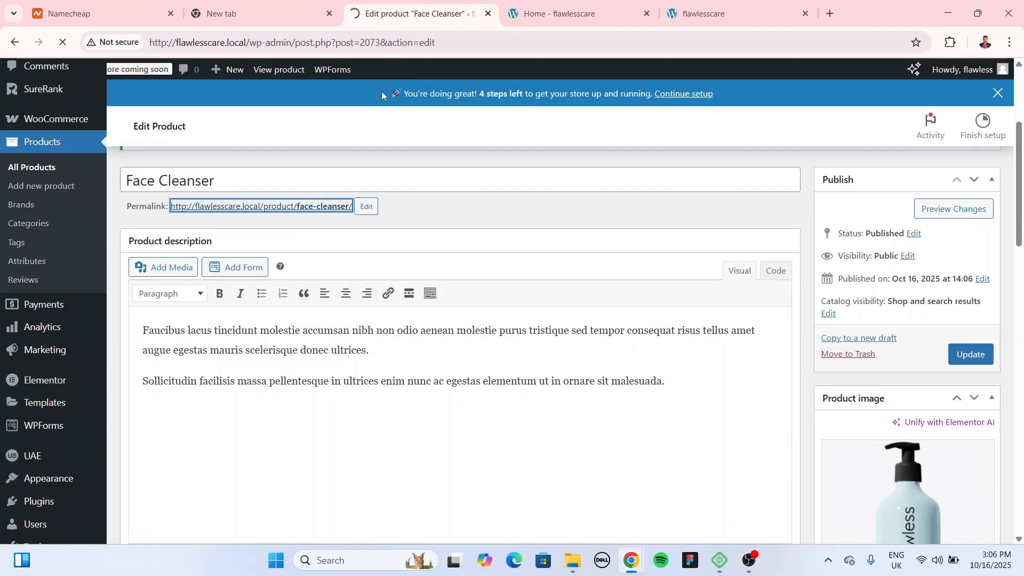
{"action": "scroll", "coordinate": [894, 338], "scroll_direction": "down", "scroll_amount": 3}
{"action": "scroll", "coordinate": [889, 327], "scroll_direction": "up", "scroll_amount": 1}
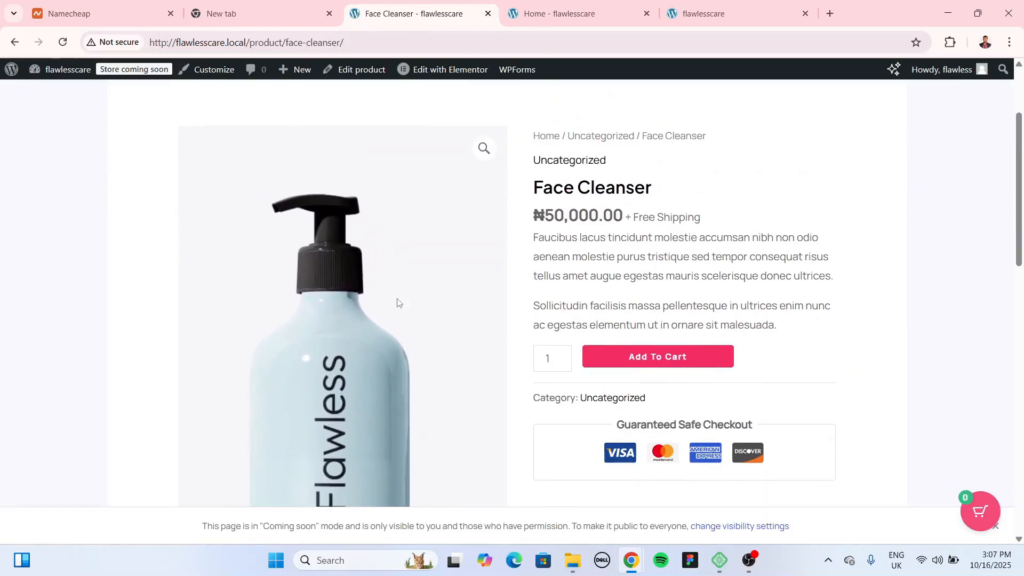
Step: Lower the product page quantity from 3 to 2, then go back to the Face Cleanser editor
{"action": "left_click", "coordinate": [563, 363]}
{"action": "scroll", "coordinate": [893, 403], "scroll_direction": "down", "scroll_amount": 5}
{"action": "scroll", "coordinate": [858, 397], "scroll_direction": "down", "scroll_amount": 3}
{"action": "scroll", "coordinate": [565, 393], "scroll_direction": "up", "scroll_amount": 8}
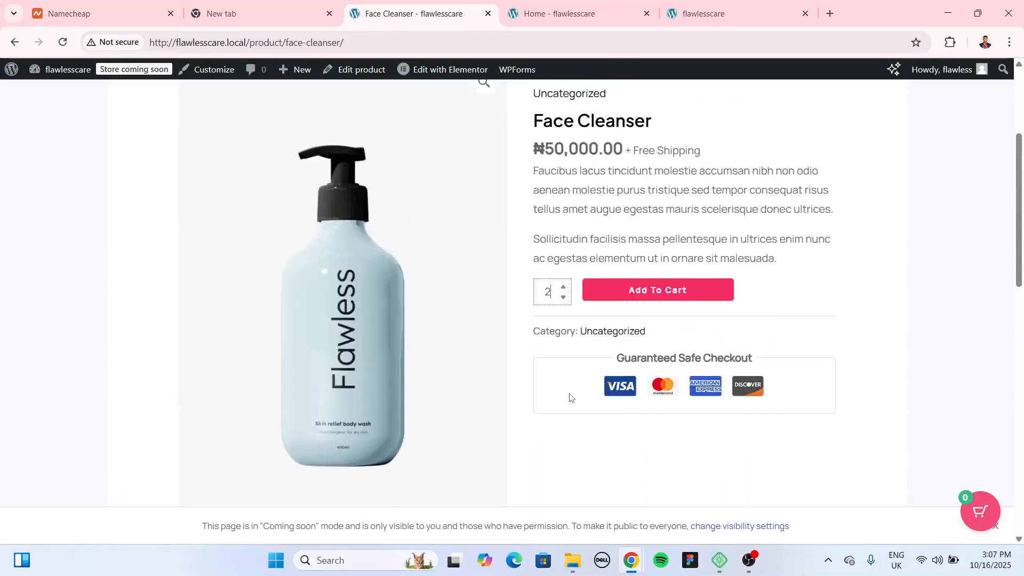
{"action": "scroll", "coordinate": [599, 344], "scroll_direction": "up", "scroll_amount": 3}
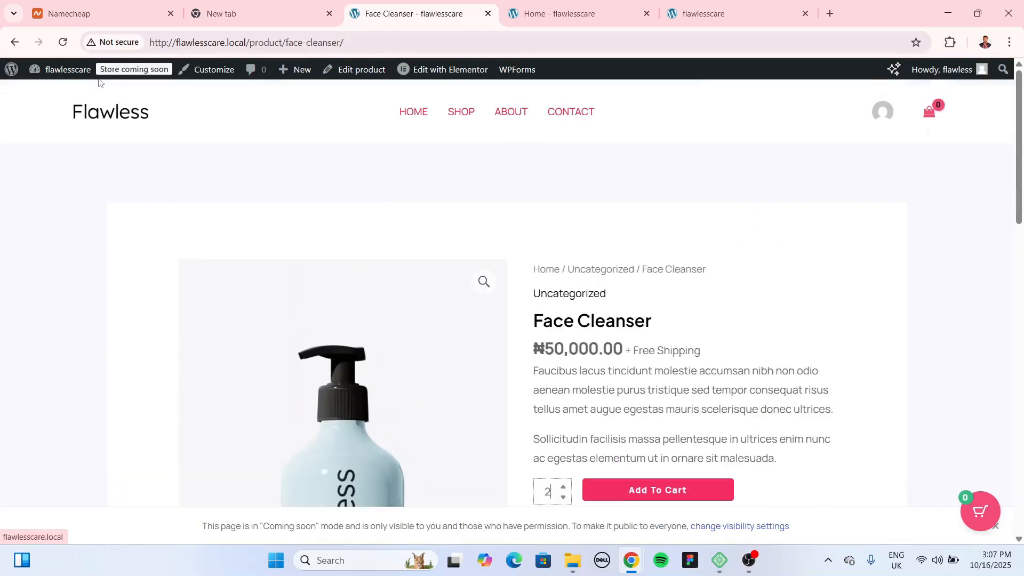
{"action": "left_click", "coordinate": [14, 42]}
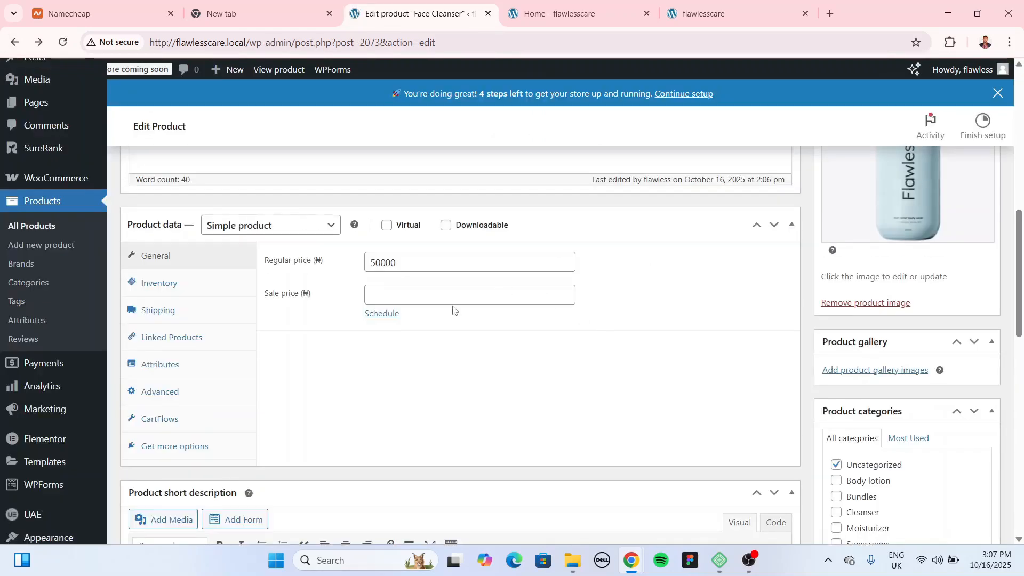
Step: Open Product categories and dismiss the Elementor AI announcement
{"action": "left_click", "coordinate": [41, 283]}
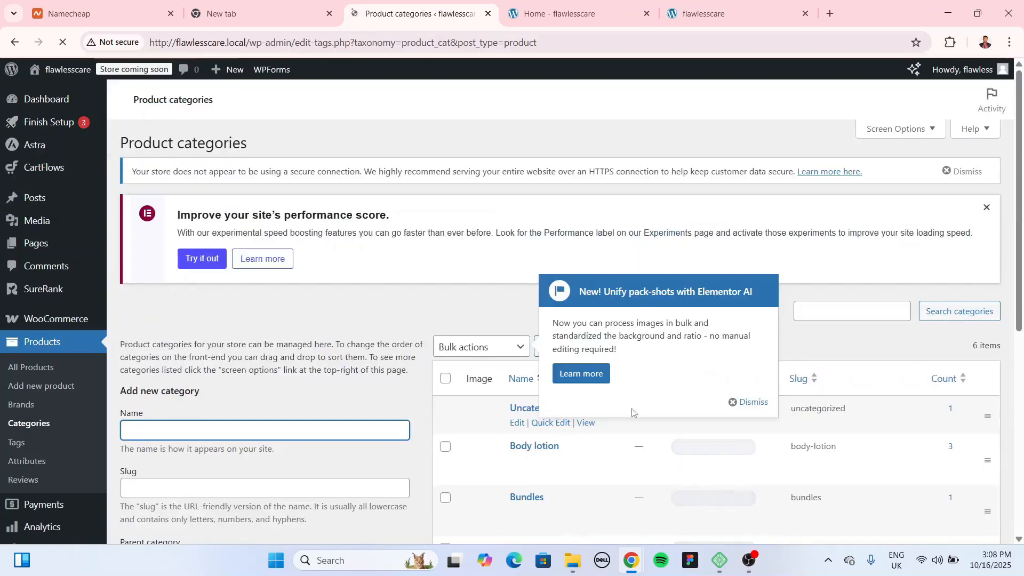
{"action": "left_click", "coordinate": [755, 404]}
{"action": "scroll", "coordinate": [660, 338], "scroll_direction": "down", "scroll_amount": 3}
{"action": "mouse_move", "coordinate": [526, 323]}
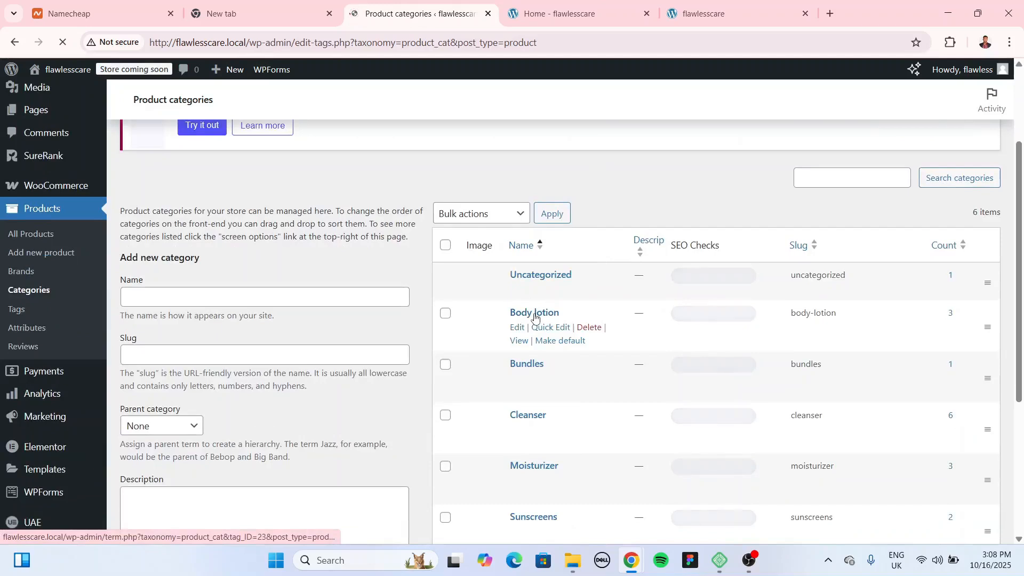
Step: Browse the products in the Body lotion category, then return to Product categories
{"action": "left_click", "coordinate": [949, 313]}
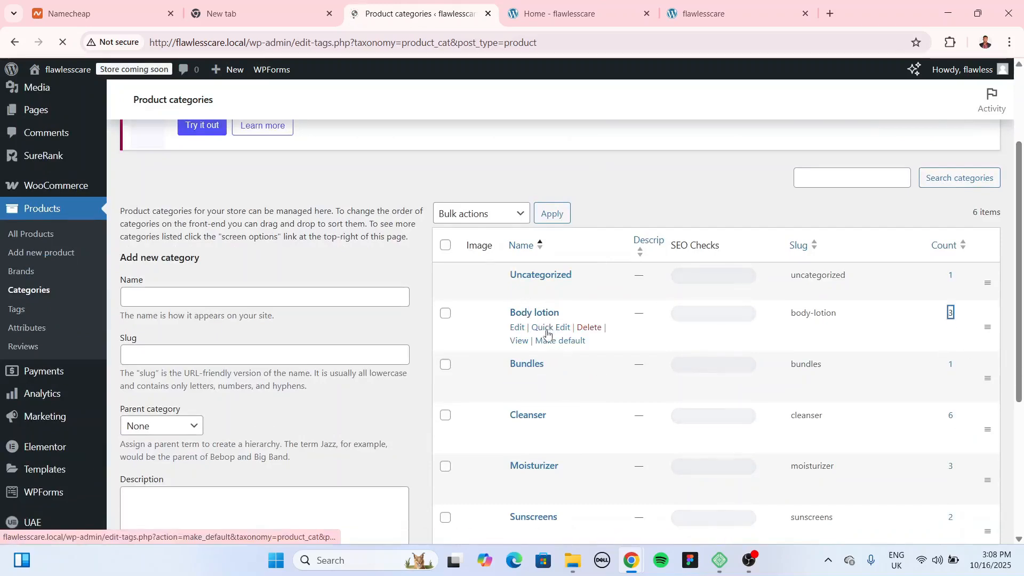
{"action": "scroll", "coordinate": [547, 331], "scroll_direction": "down", "scroll_amount": 2}
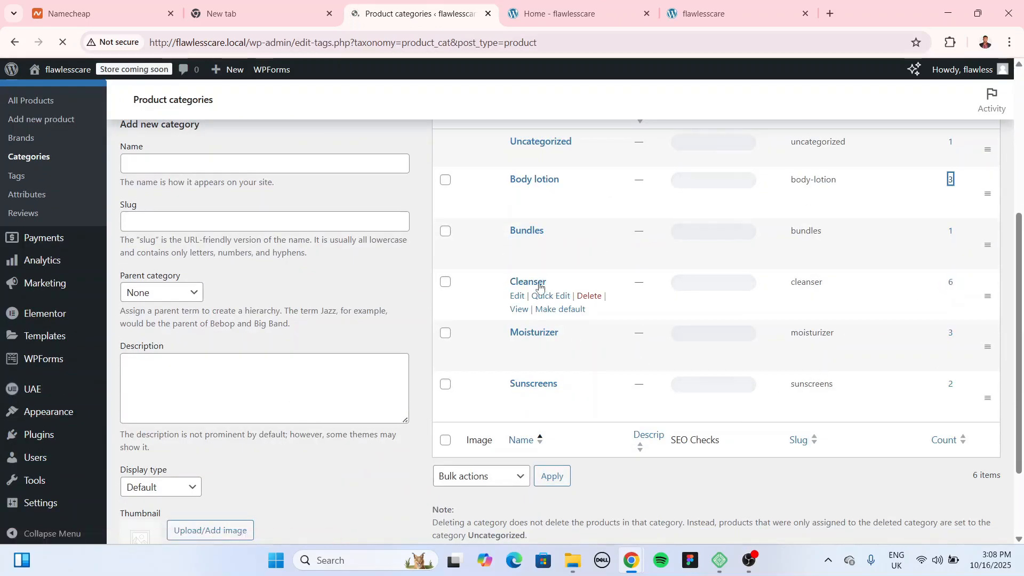
{"action": "scroll", "coordinate": [543, 287], "scroll_direction": "up", "scroll_amount": 3}
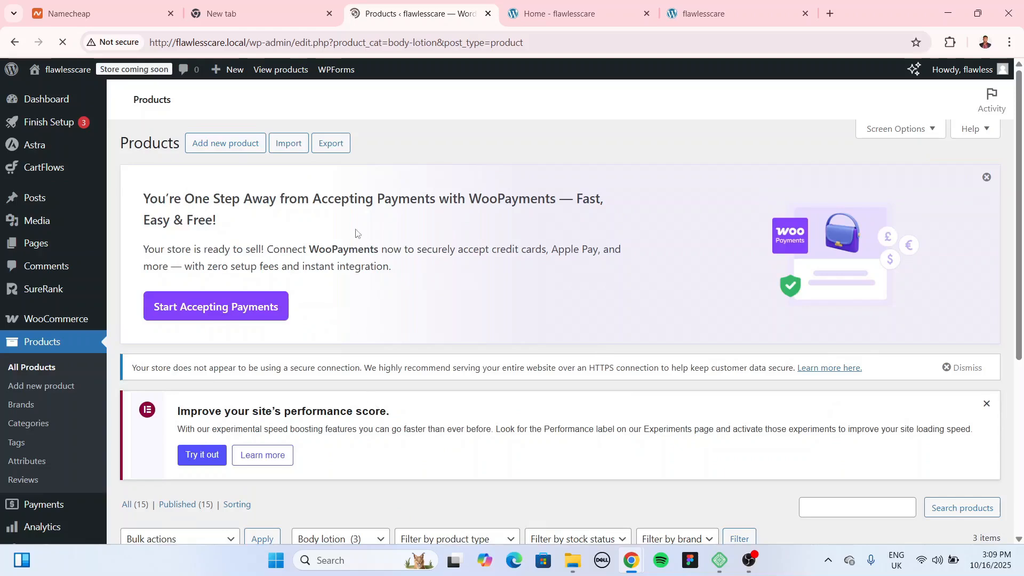
{"action": "scroll", "coordinate": [364, 248], "scroll_direction": "down", "scroll_amount": 4}
{"action": "scroll", "coordinate": [356, 242], "scroll_direction": "down", "scroll_amount": 1}
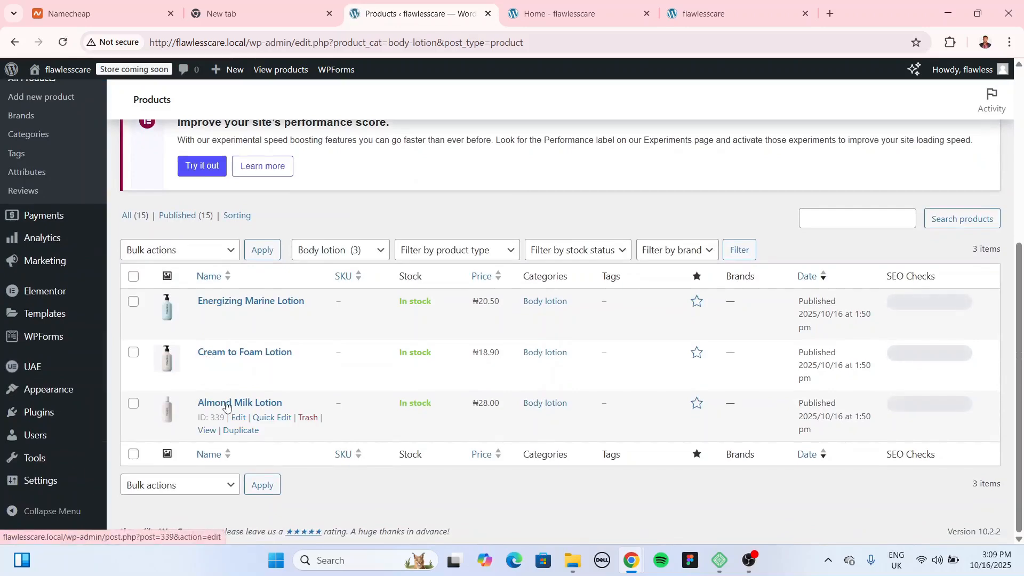
{"action": "scroll", "coordinate": [422, 435], "scroll_direction": "up", "scroll_amount": 3}
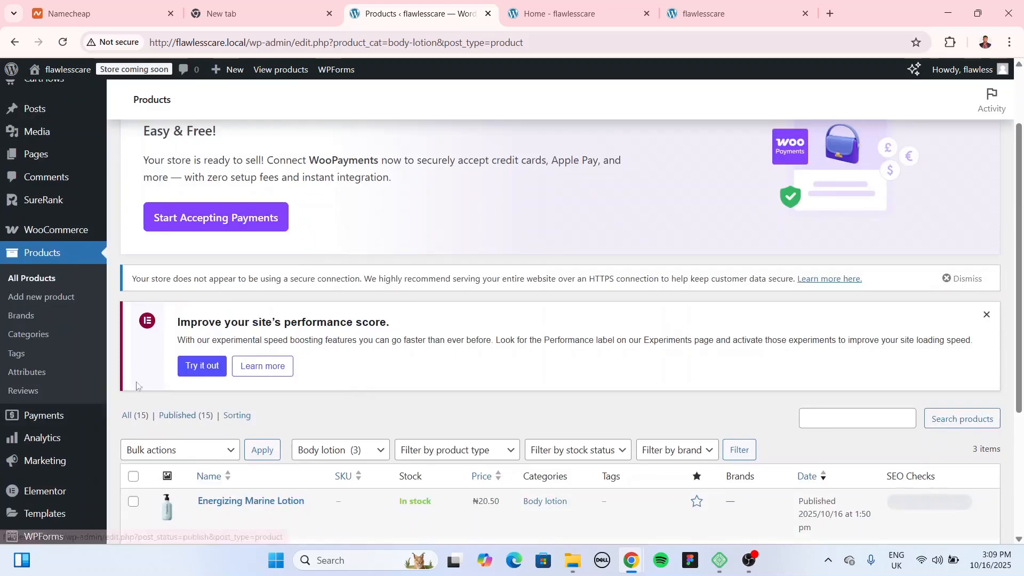
{"action": "left_click", "coordinate": [32, 342]}
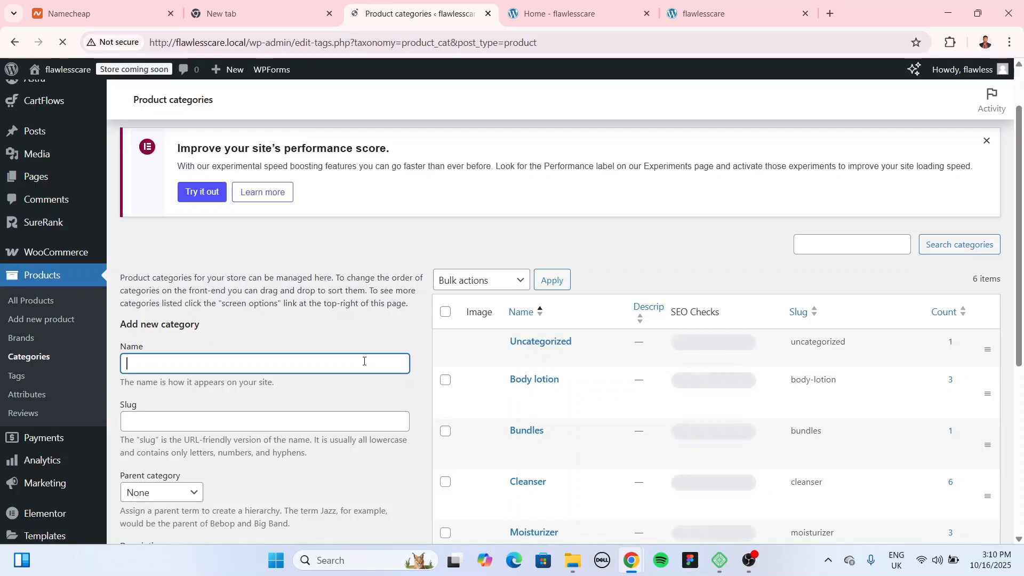
Step: Add a product category named 'Face Cleanser', which gets the slug face-cleanser
{"action": "type", "text": "ce Cleanser"}
{"action": "scroll", "coordinate": [327, 311], "scroll_direction": "down", "scroll_amount": 2}
{"action": "scroll", "coordinate": [328, 312], "scroll_direction": "down", "scroll_amount": 2}
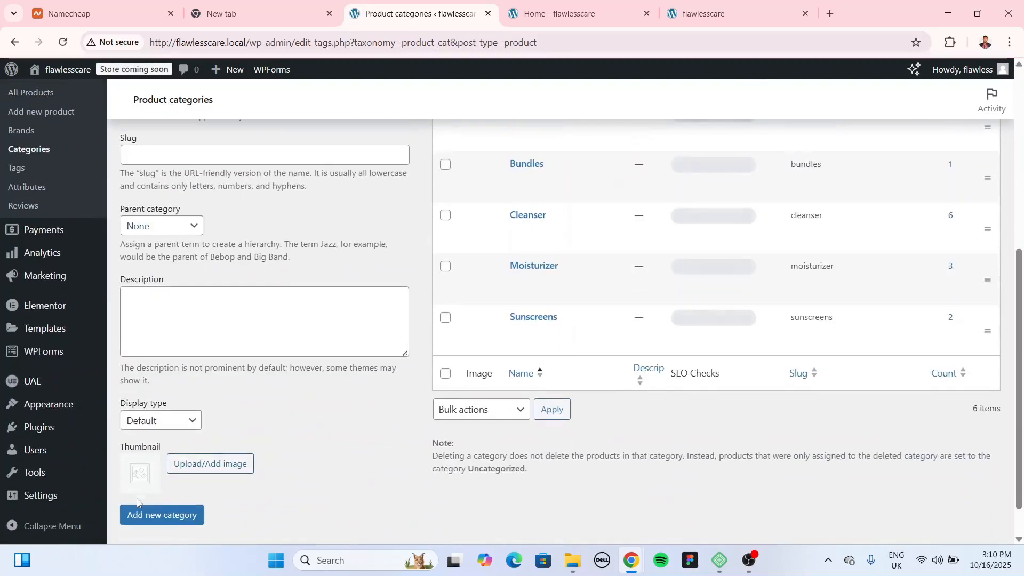
{"action": "left_click", "coordinate": [162, 518]}
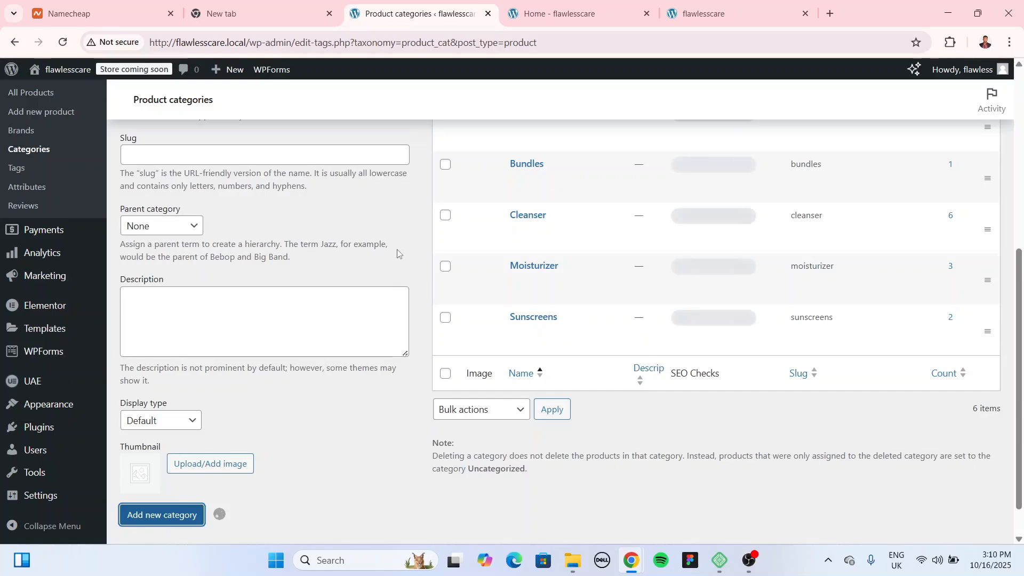
{"action": "scroll", "coordinate": [448, 450], "scroll_direction": "up", "scroll_amount": 2}
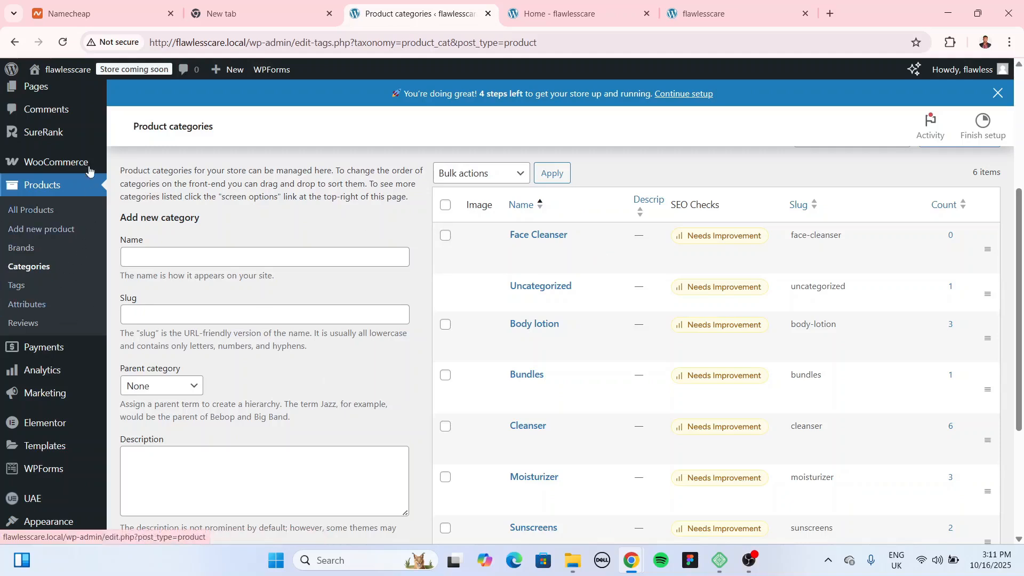
{"action": "mouse_move", "coordinate": [83, 169]}
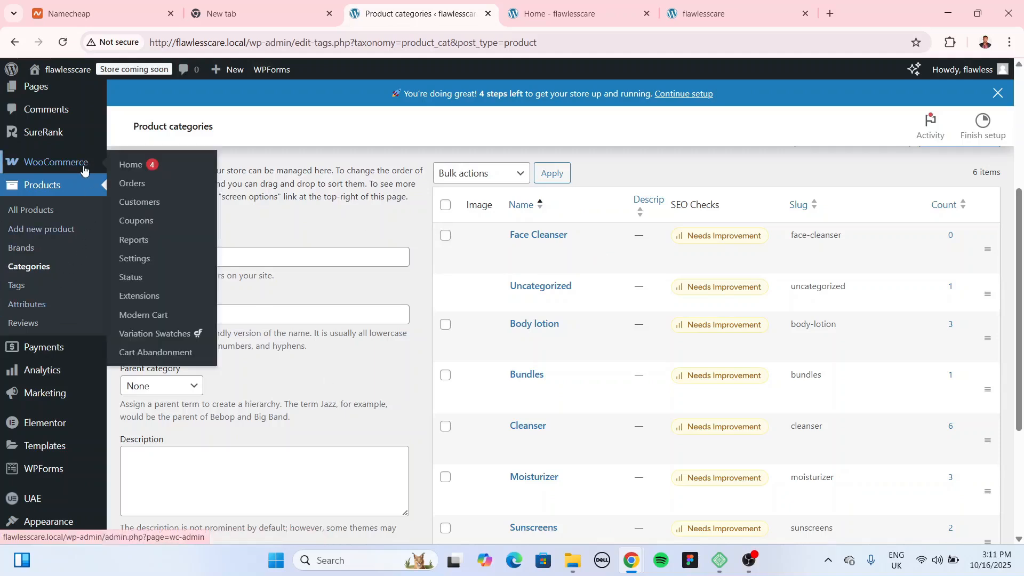
{"action": "left_click", "coordinate": [149, 261]}
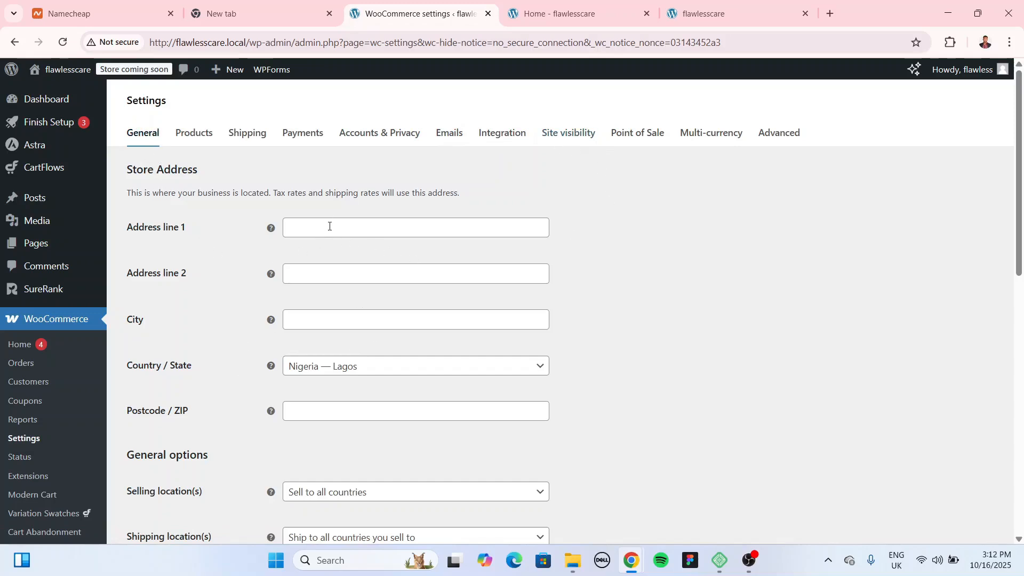
{"action": "left_click", "coordinate": [355, 228]}
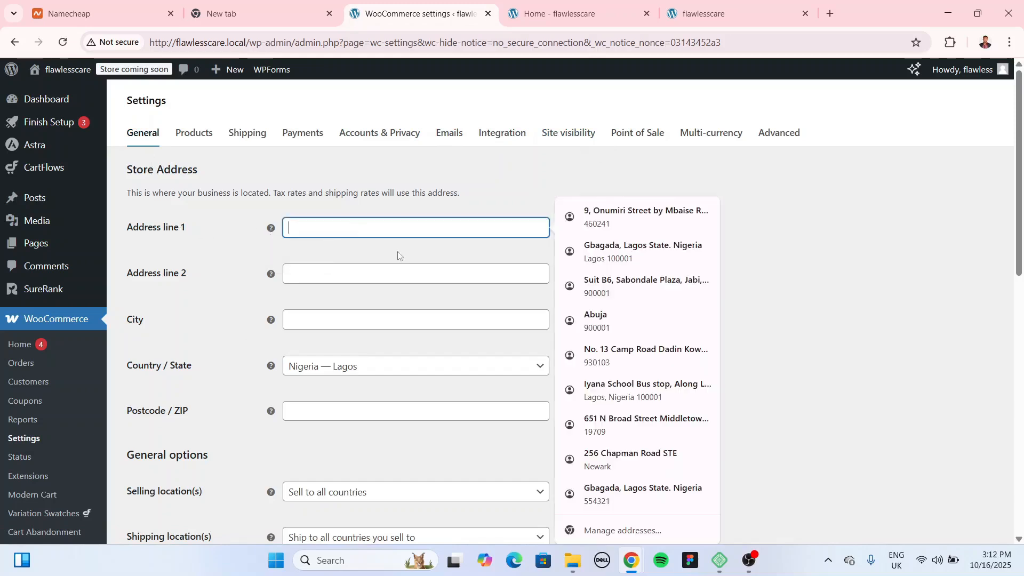
{"action": "left_click", "coordinate": [499, 252]}
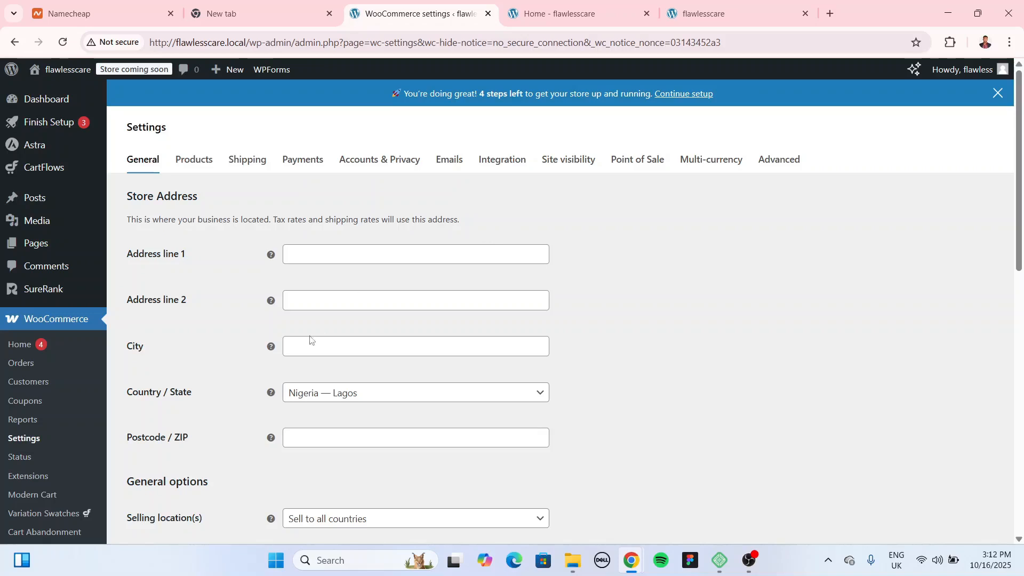
{"action": "scroll", "coordinate": [190, 397], "scroll_direction": "down", "scroll_amount": 1}
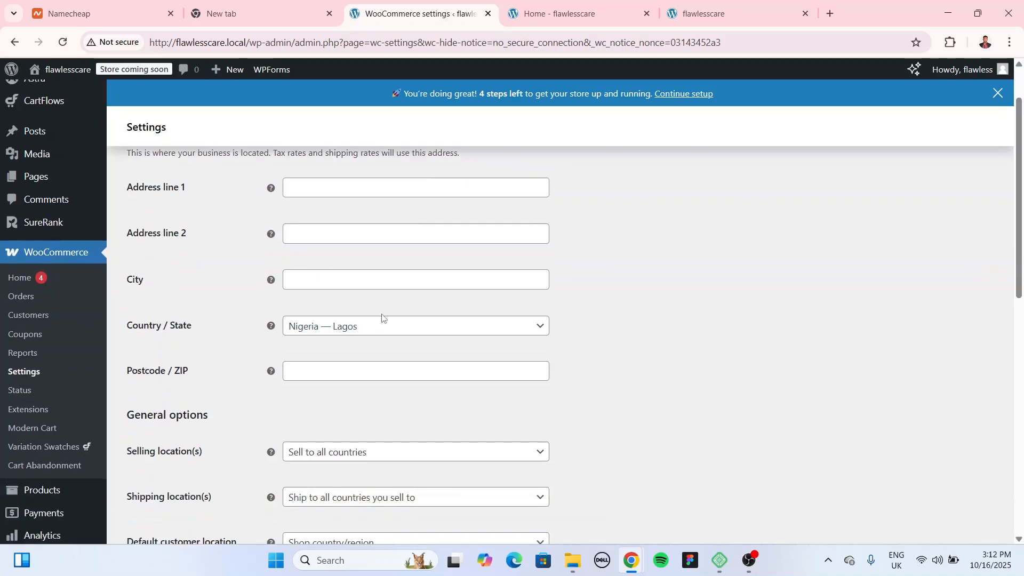
{"action": "scroll", "coordinate": [381, 317], "scroll_direction": "down", "scroll_amount": 2}
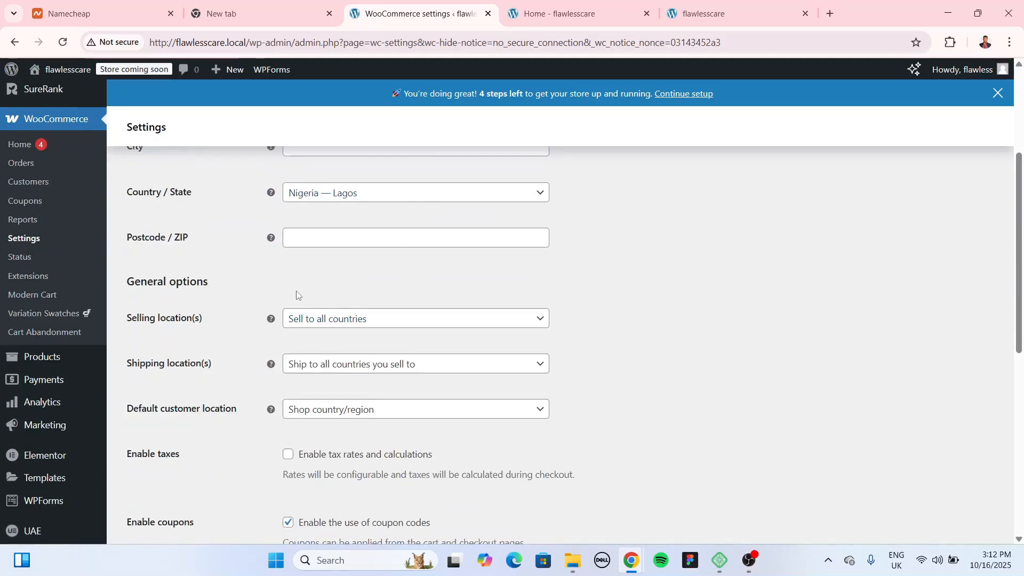
{"action": "left_click", "coordinate": [369, 322]}
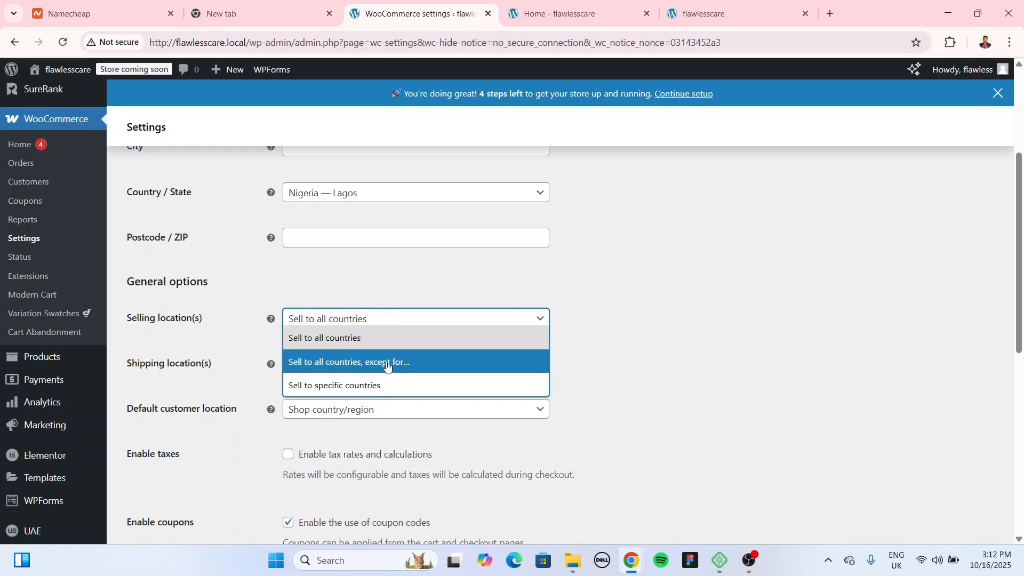
{"action": "left_click", "coordinate": [629, 387]}
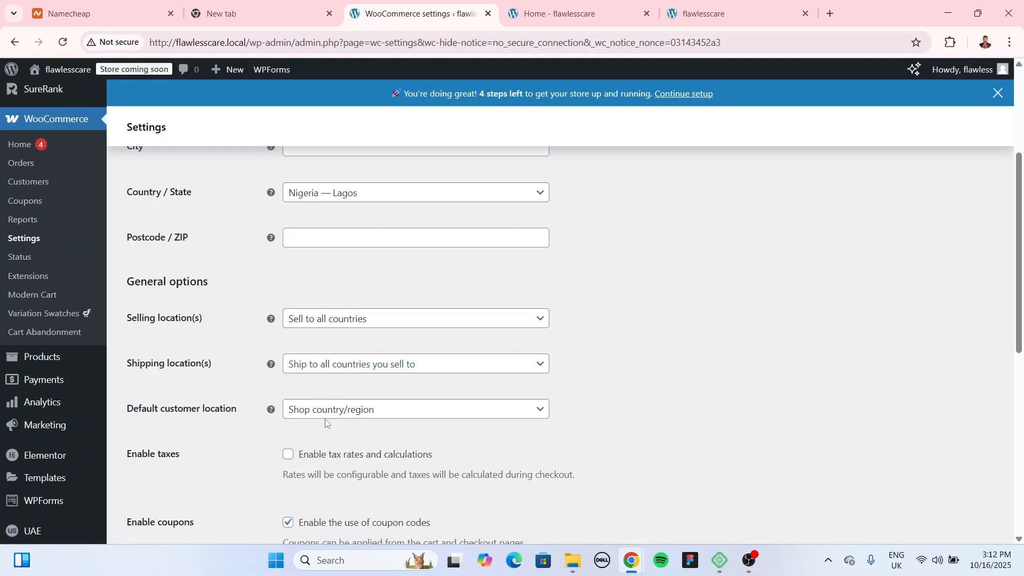
{"action": "left_click", "coordinate": [371, 411]}
{"action": "left_click", "coordinate": [627, 434]}
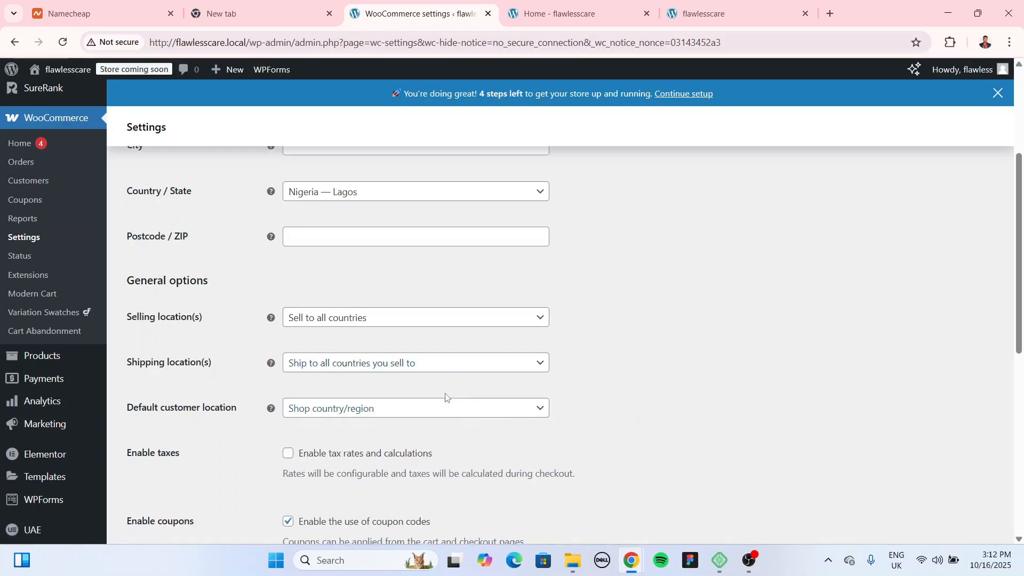
{"action": "scroll", "coordinate": [282, 301], "scroll_direction": "down", "scroll_amount": 3}
{"action": "scroll", "coordinate": [562, 355], "scroll_direction": "down", "scroll_amount": 2}
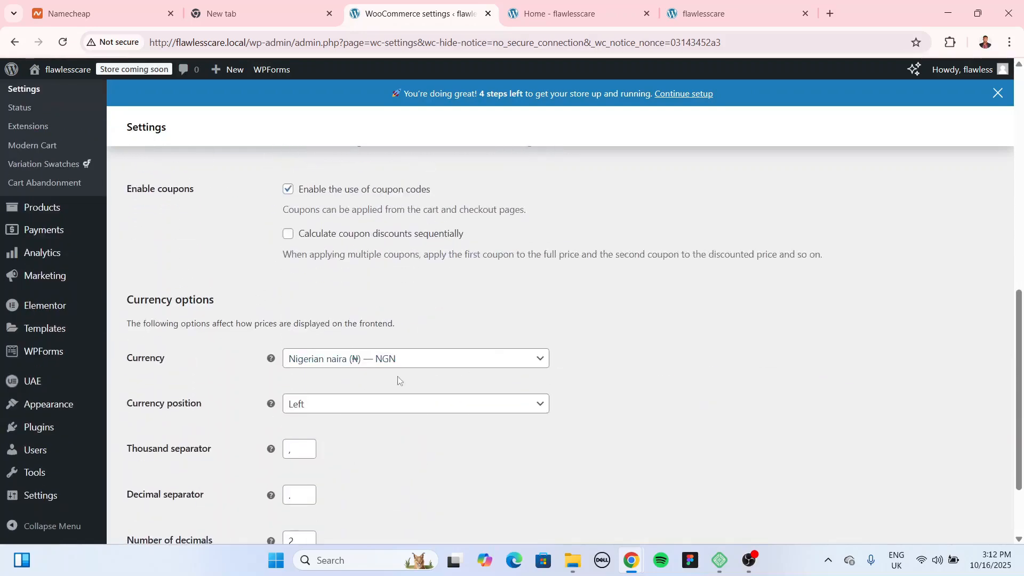
Step: Switch the store currency to US dollar (USD) and compare the storefront prices
{"action": "left_click", "coordinate": [314, 359]}
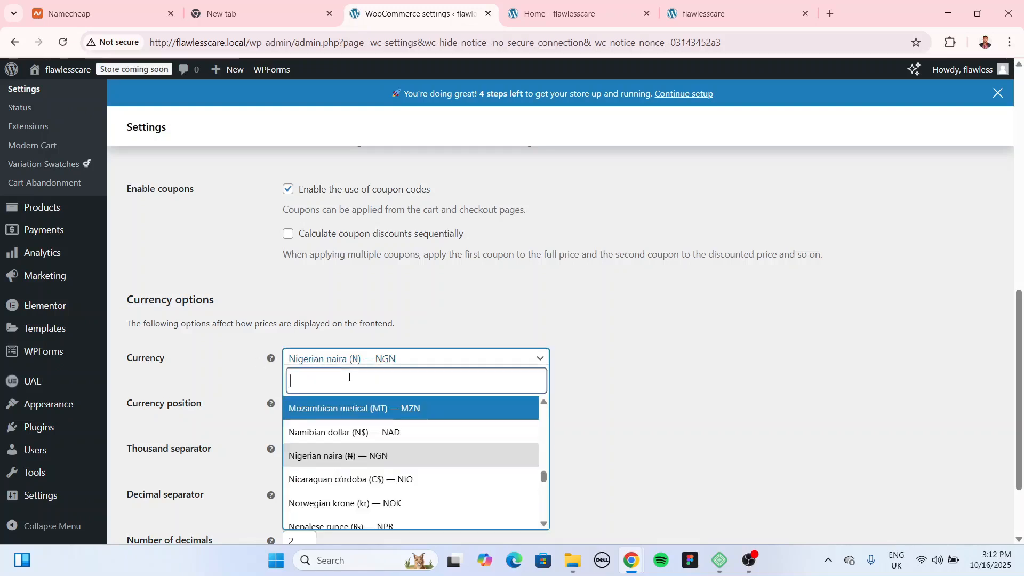
{"action": "type", "text": "usd"}
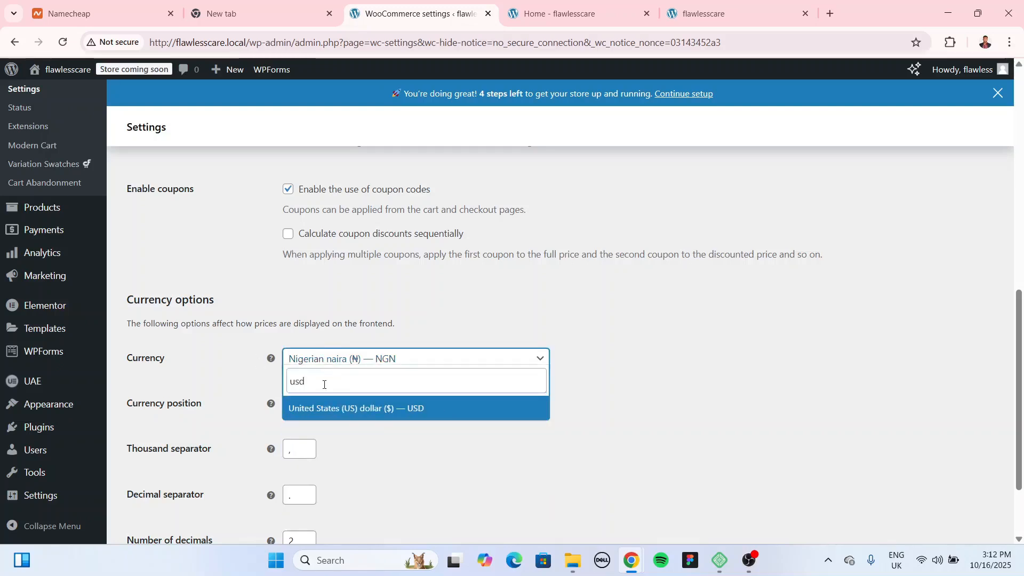
{"action": "left_click", "coordinate": [380, 408]}
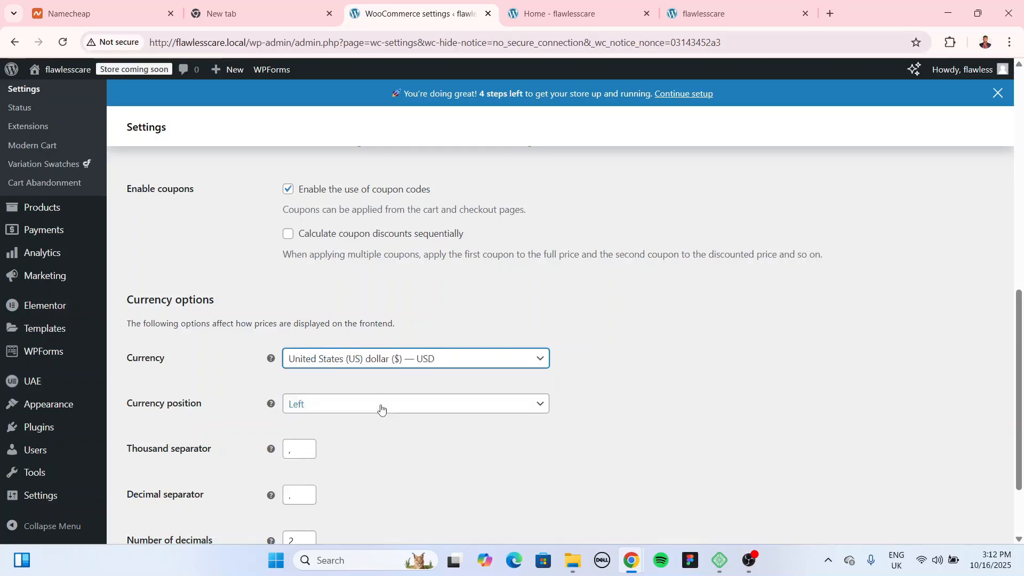
{"action": "left_click", "coordinate": [606, 18]}
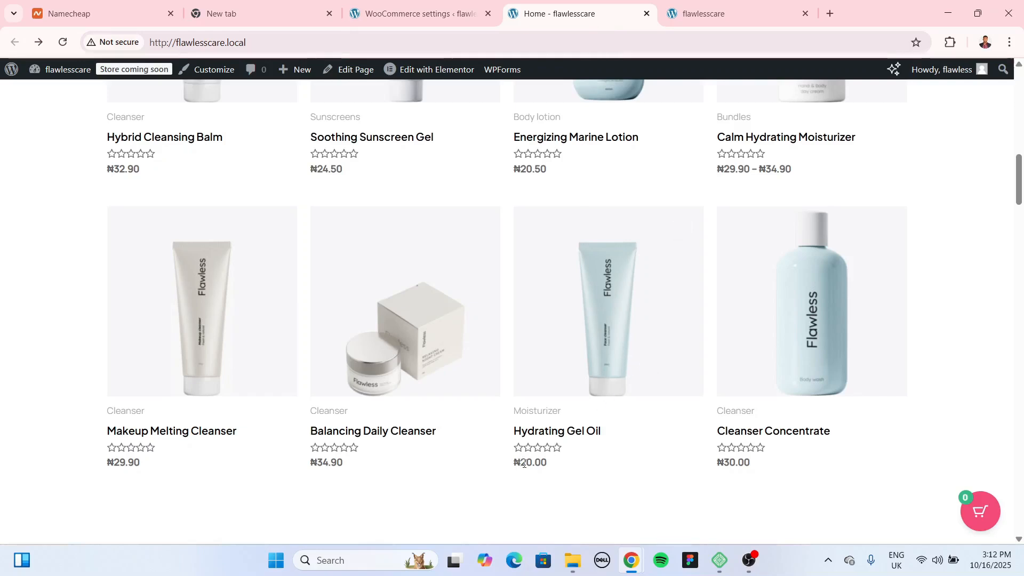
{"action": "left_click", "coordinate": [438, 14]}
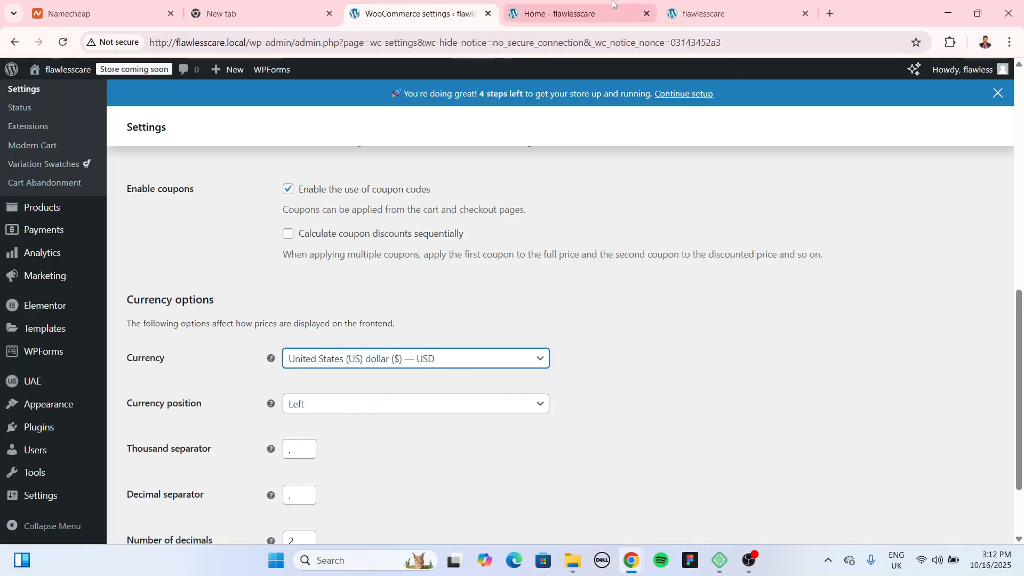
Step: Recheck storefront prices, then set the store currency back to Nigerian naira (NGN)
{"action": "left_click", "coordinate": [570, 15]}
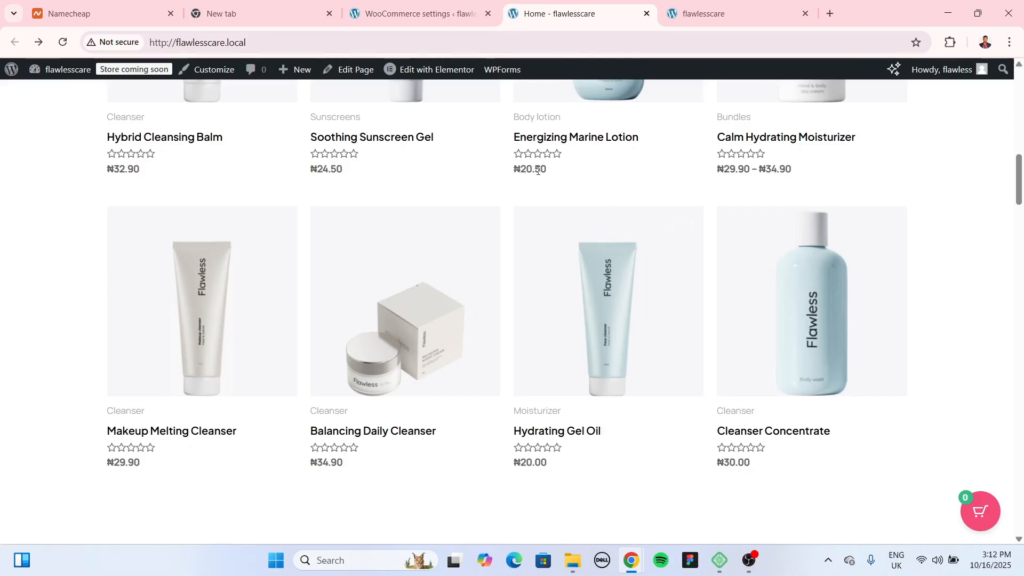
{"action": "left_click", "coordinate": [415, 15]}
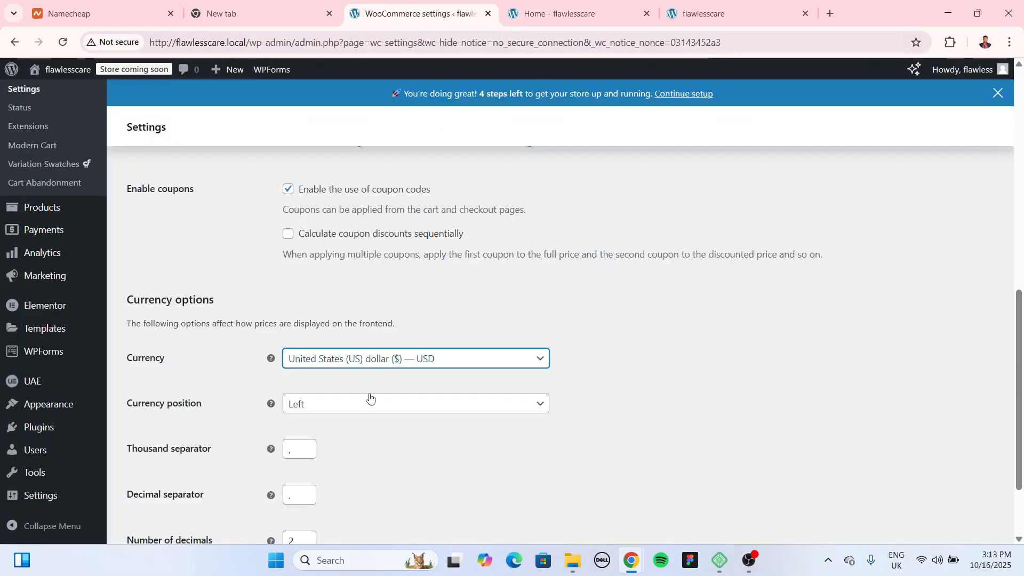
{"action": "left_click", "coordinate": [368, 362]}
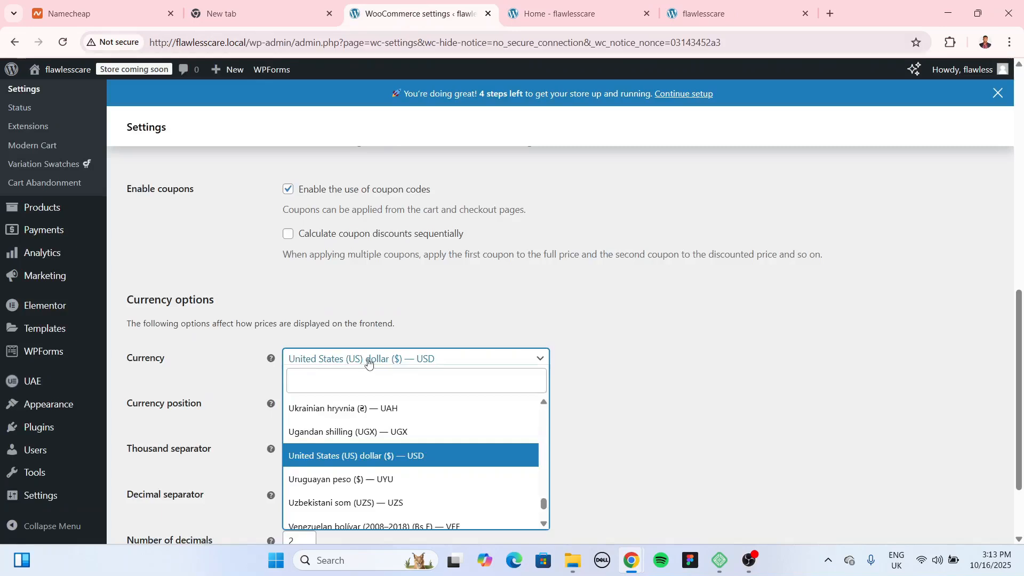
{"action": "type", "text": "niger"}
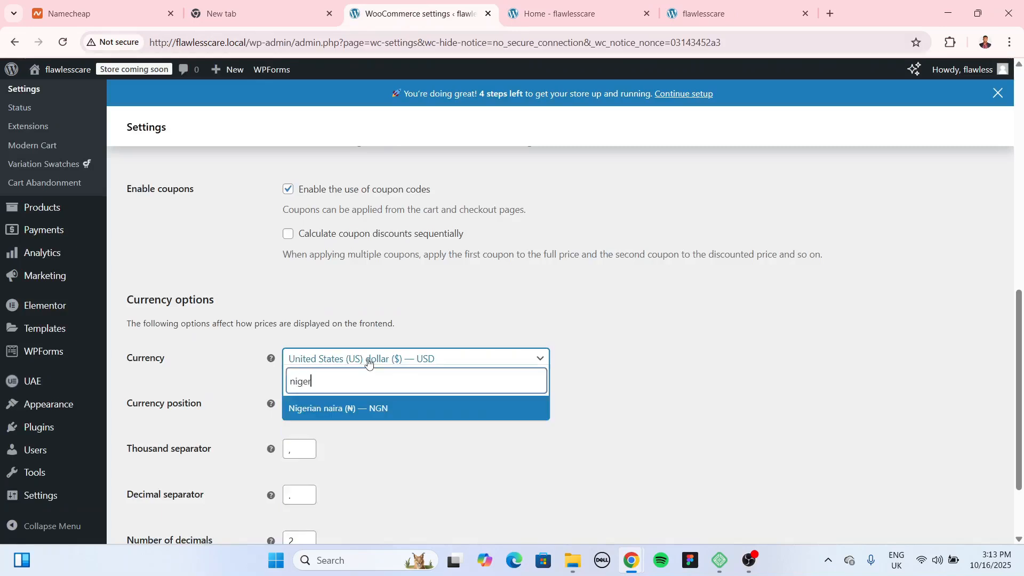
{"action": "left_click", "coordinate": [403, 409]}
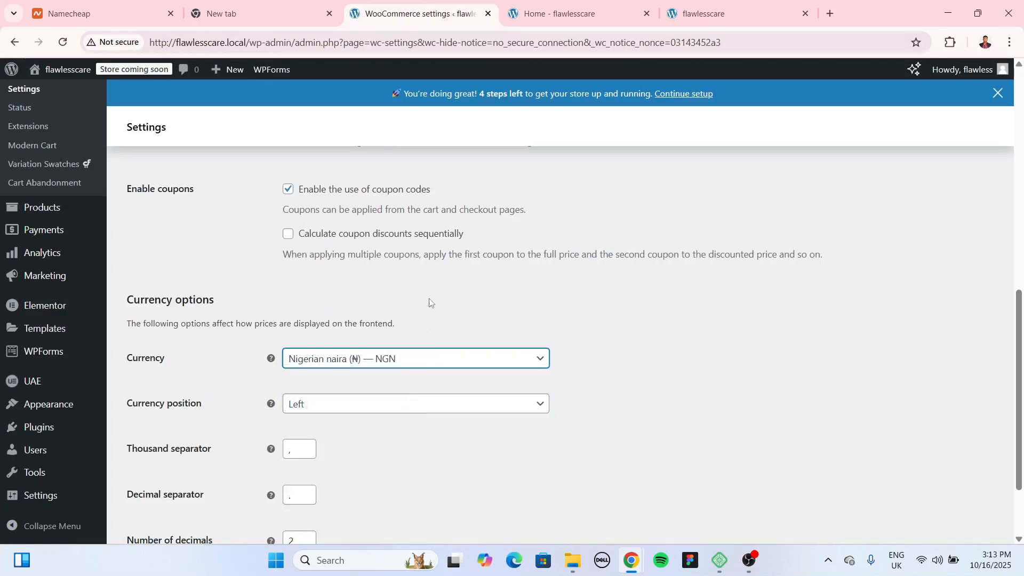
Step: Keep the currency position at Left and save the currency settings
{"action": "scroll", "coordinate": [425, 312], "scroll_direction": "down", "scroll_amount": 2}
{"action": "left_click", "coordinate": [316, 305]}
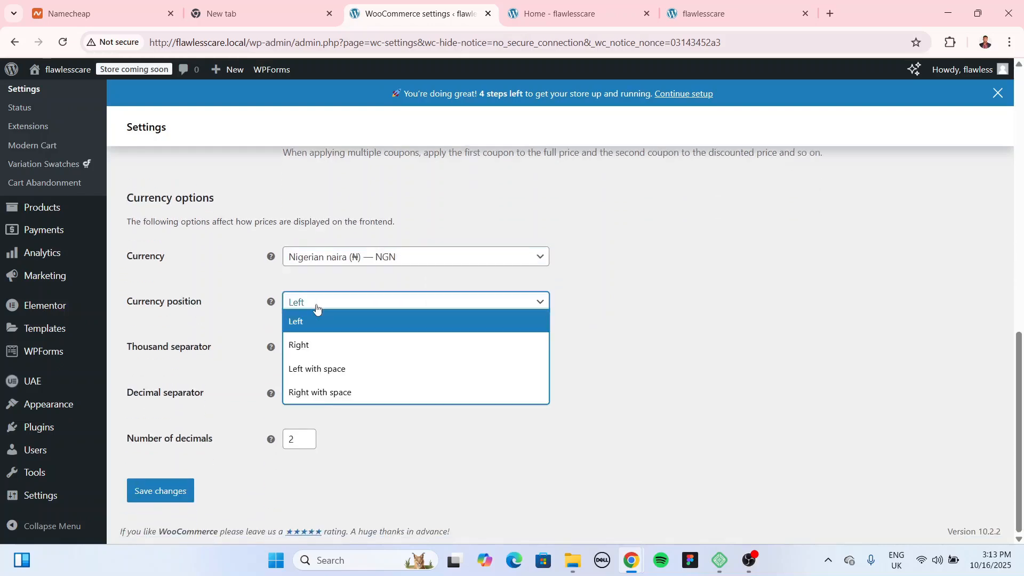
{"action": "left_click", "coordinate": [608, 364]}
{"action": "left_click", "coordinate": [538, 13]}
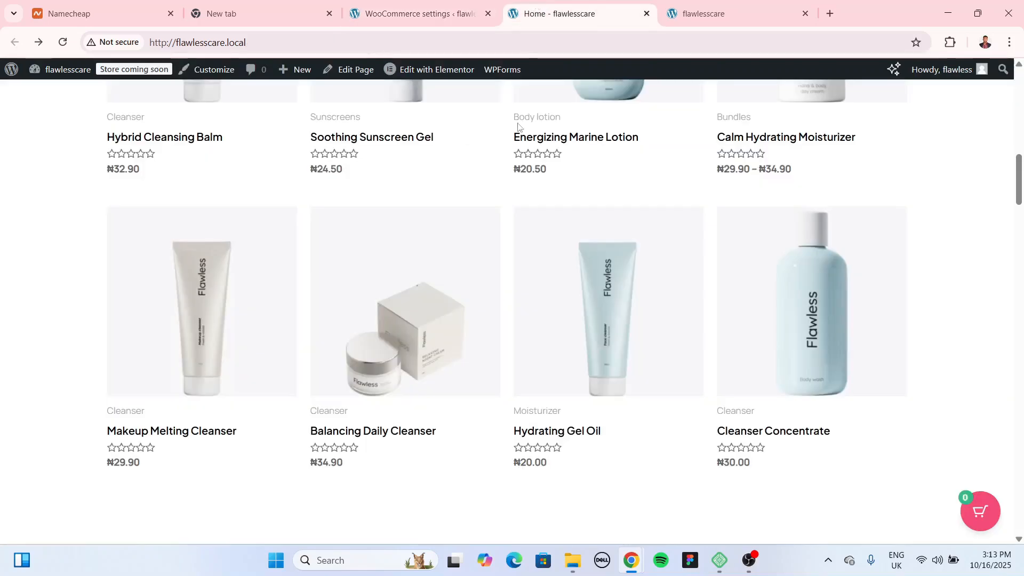
{"action": "left_click", "coordinate": [411, 15]}
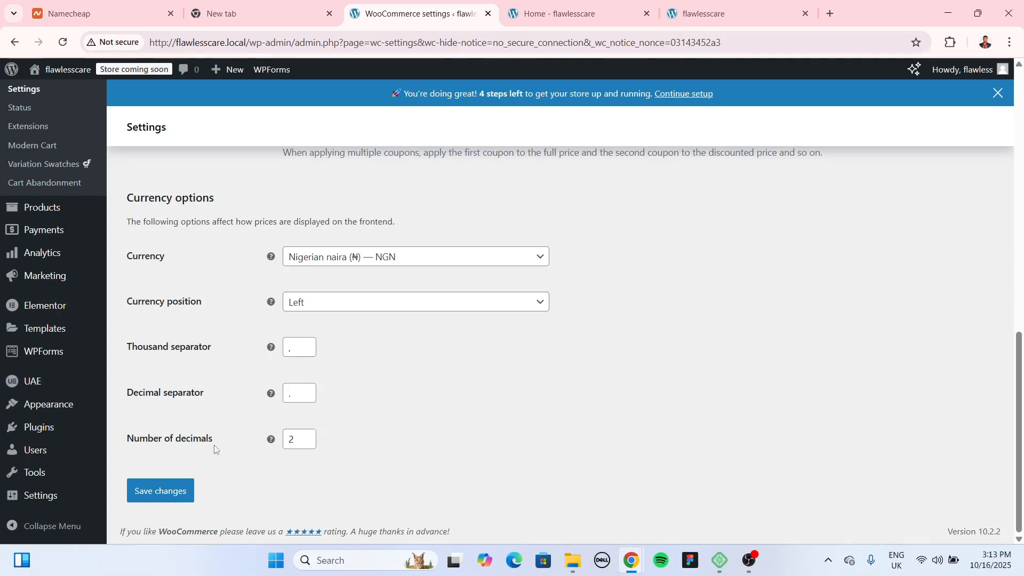
{"action": "right_click", "coordinate": [167, 486]}
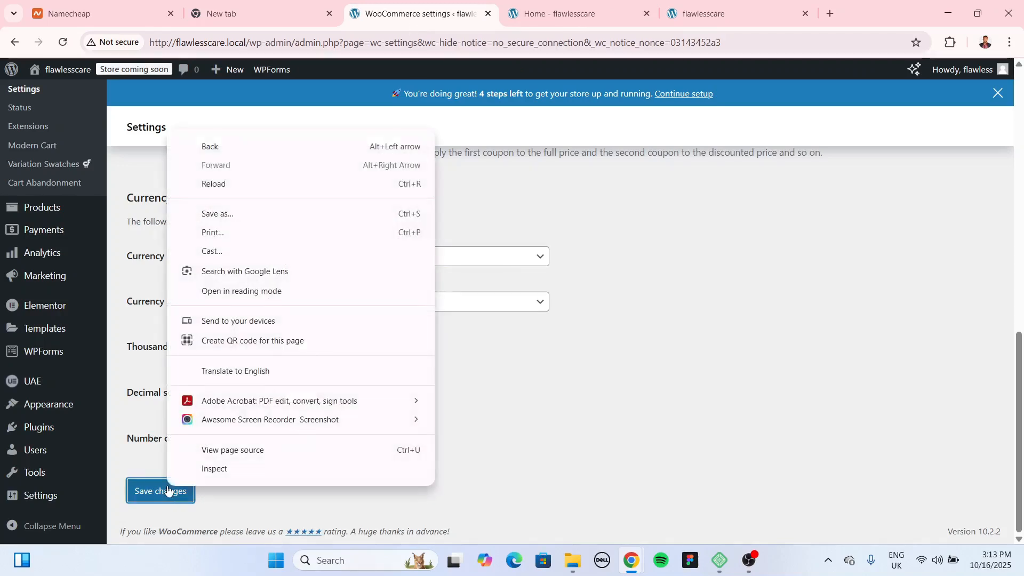
{"action": "double_click", "coordinate": [457, 414]}
{"action": "left_click", "coordinate": [172, 488]}
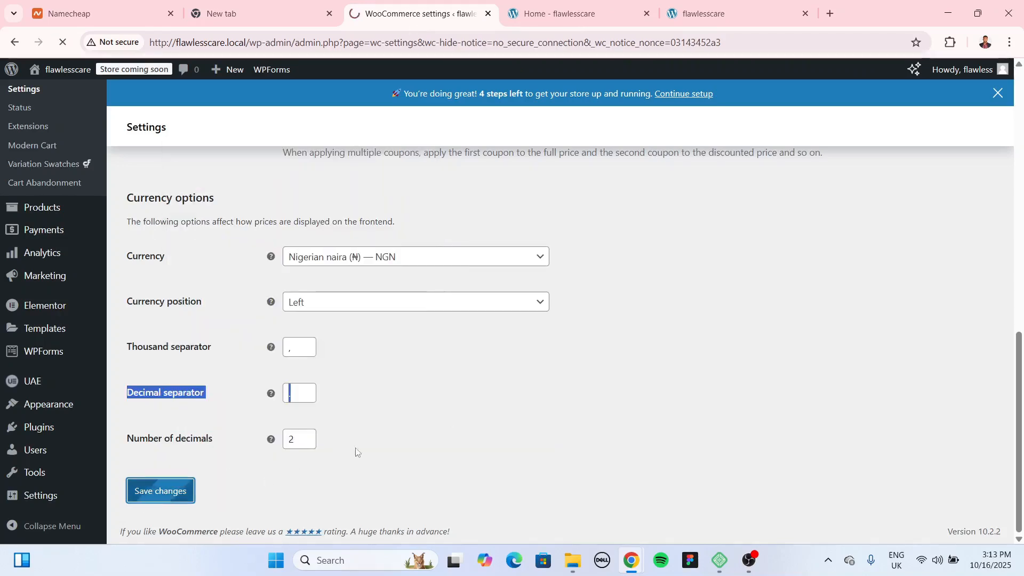
{"action": "left_click", "coordinate": [195, 134]}
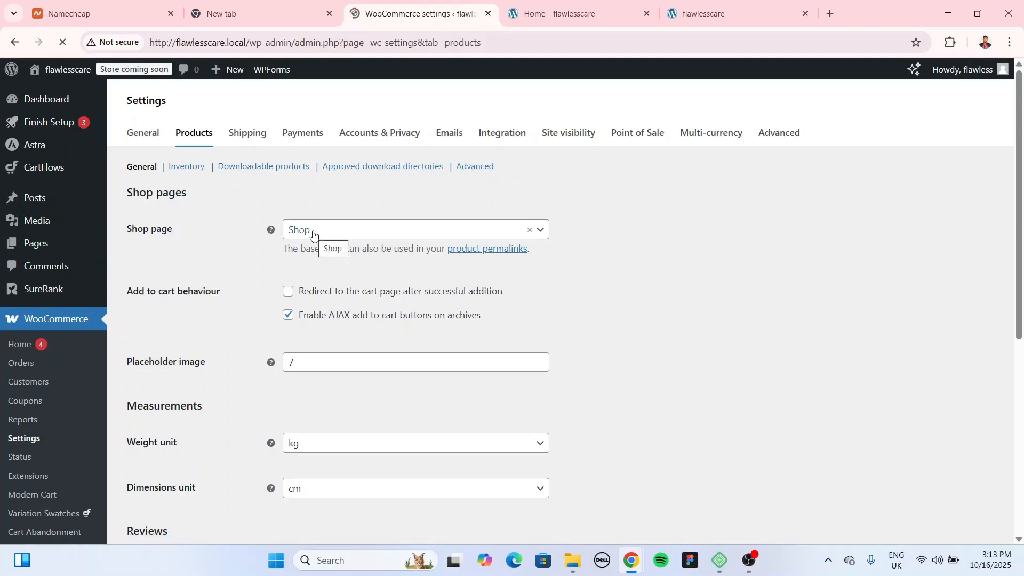
Step: Review the WooCommerce Products settings, then move on to the Shipping zones
{"action": "scroll", "coordinate": [313, 234], "scroll_direction": "down", "scroll_amount": 4}
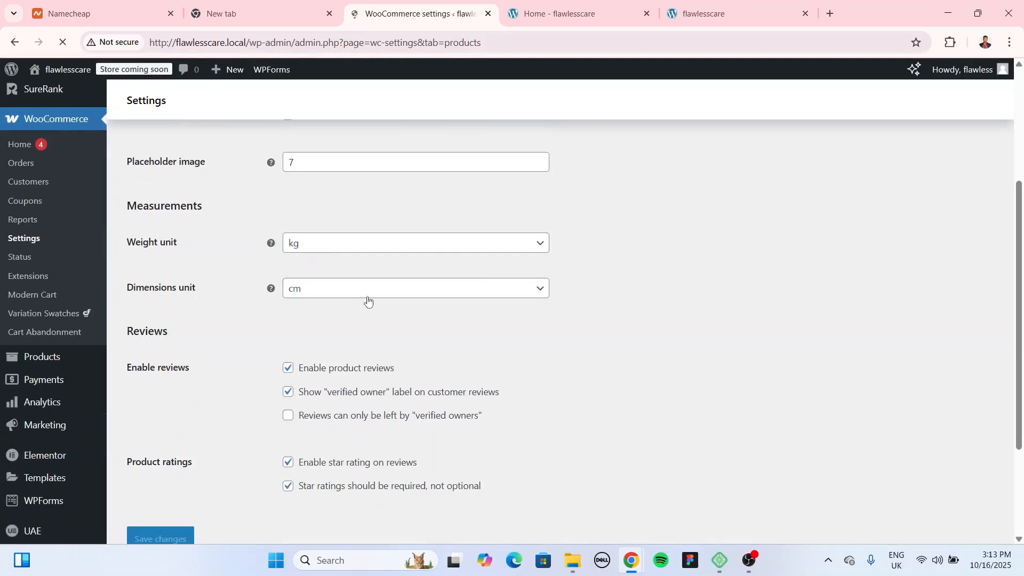
{"action": "scroll", "coordinate": [635, 377], "scroll_direction": "down", "scroll_amount": 3}
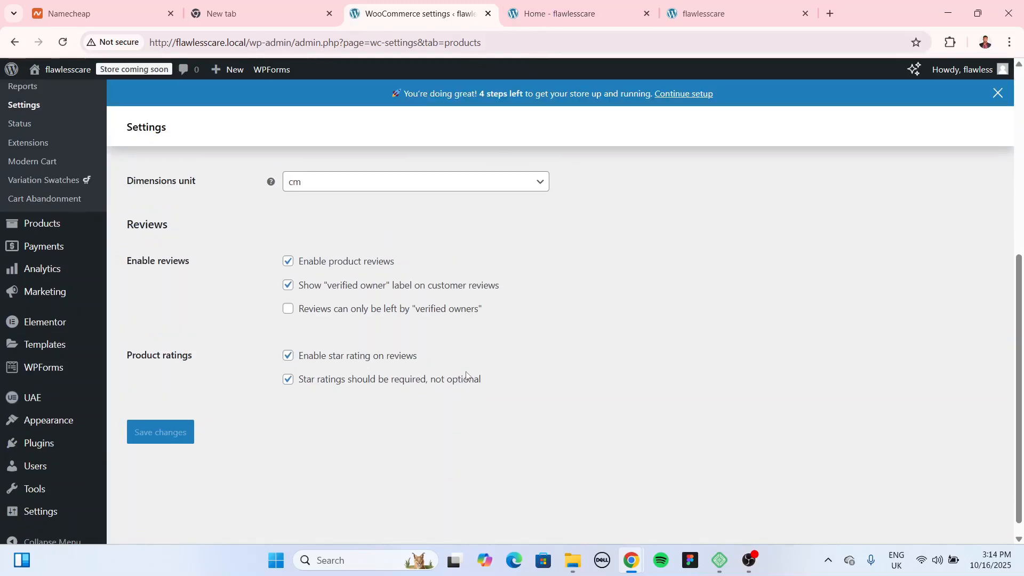
{"action": "scroll", "coordinate": [462, 378], "scroll_direction": "up", "scroll_amount": 6}
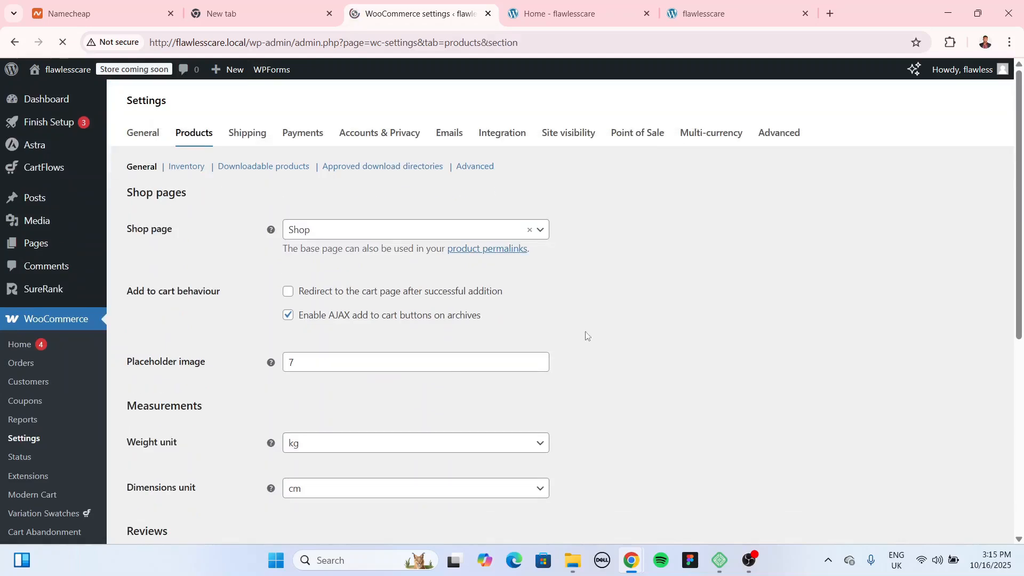
{"action": "left_click", "coordinate": [259, 137]}
Step: Add a new shipping zone named 'Worldwide'
{"action": "scroll", "coordinate": [421, 327], "scroll_direction": "down", "scroll_amount": 2}
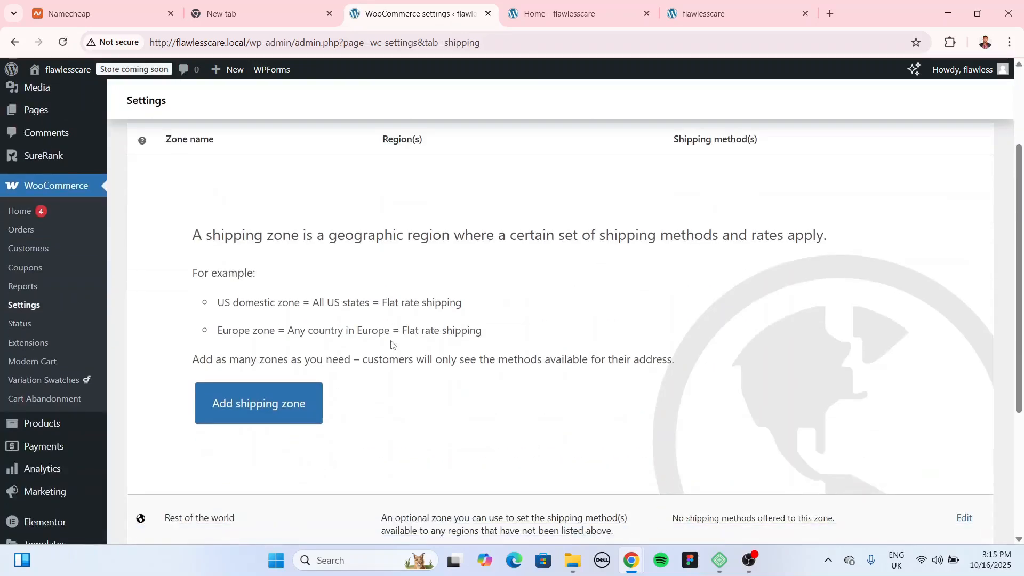
{"action": "left_click", "coordinate": [286, 414]}
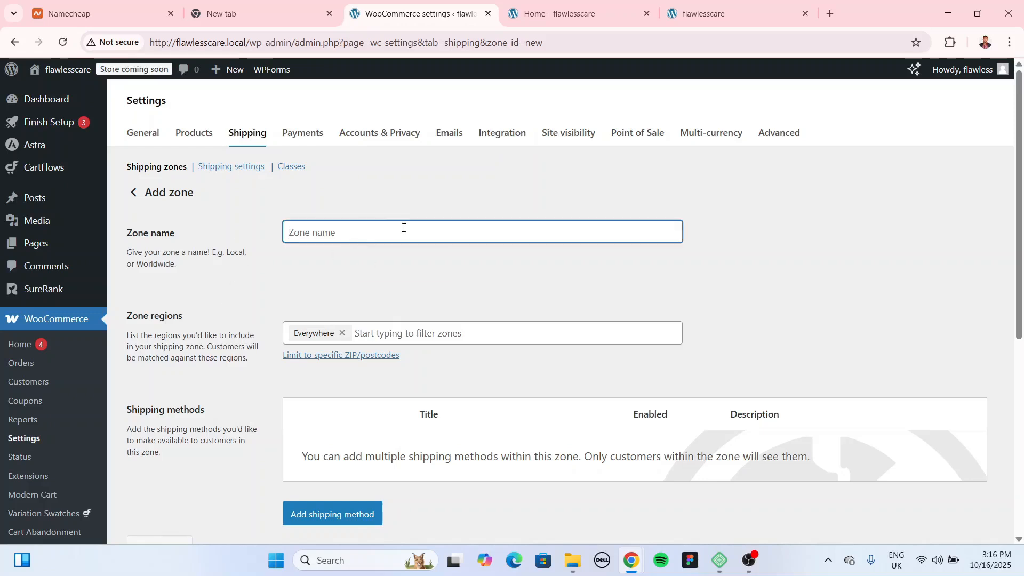
{"action": "left_click", "coordinate": [402, 223]}
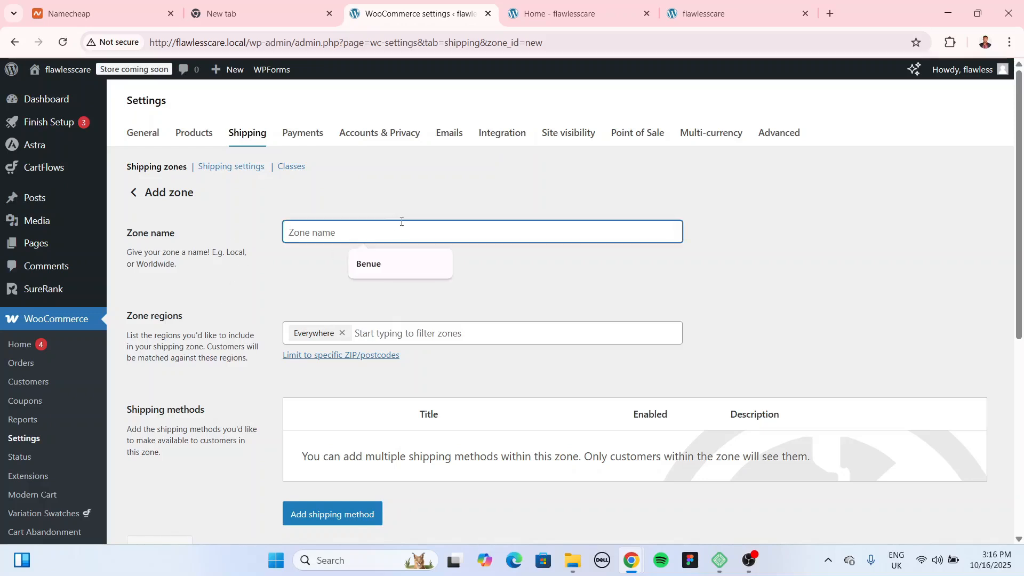
{"action": "type", "text": "Word"}
{"action": "type", "text": "l"}
{"action": "key", "text": "BackSpace"}
{"action": "key", "text": "BackSpace"}
{"action": "type", "text": "ldwide"}
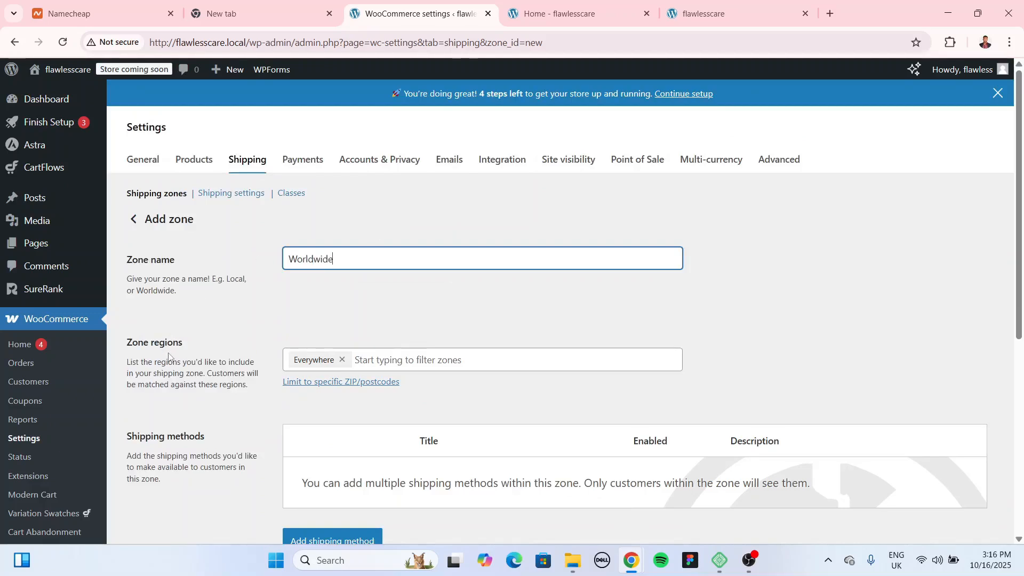
Step: Set the Worldwide zone's region to Everywhere
{"action": "left_click", "coordinate": [402, 359]}
{"action": "scroll", "coordinate": [405, 320], "scroll_direction": "down", "scroll_amount": 3}
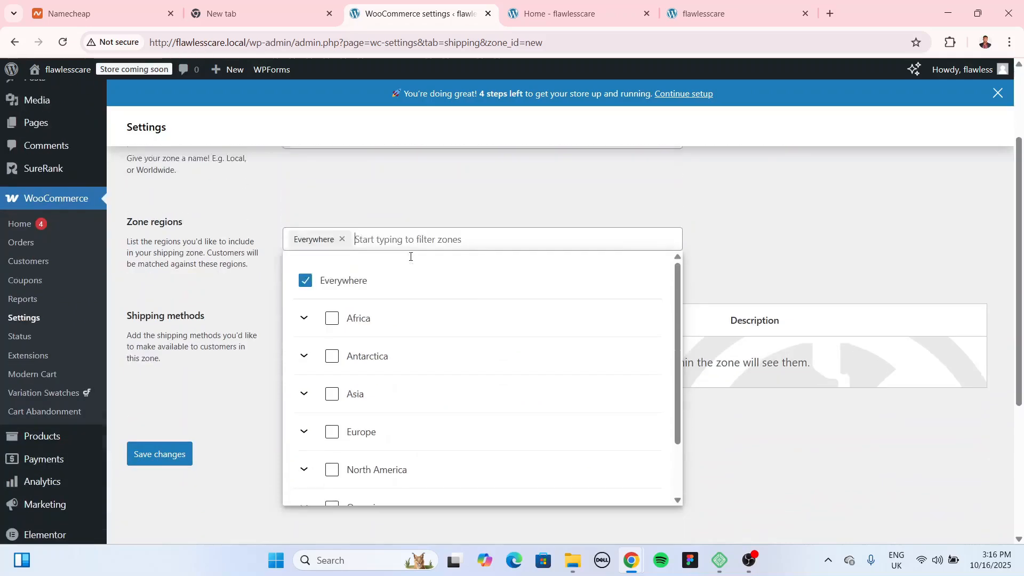
{"action": "left_click", "coordinate": [304, 305]}
{"action": "scroll", "coordinate": [450, 432], "scroll_direction": "down", "scroll_amount": 5}
{"action": "scroll", "coordinate": [448, 395], "scroll_direction": "up", "scroll_amount": 5}
{"action": "left_click", "coordinate": [302, 305]}
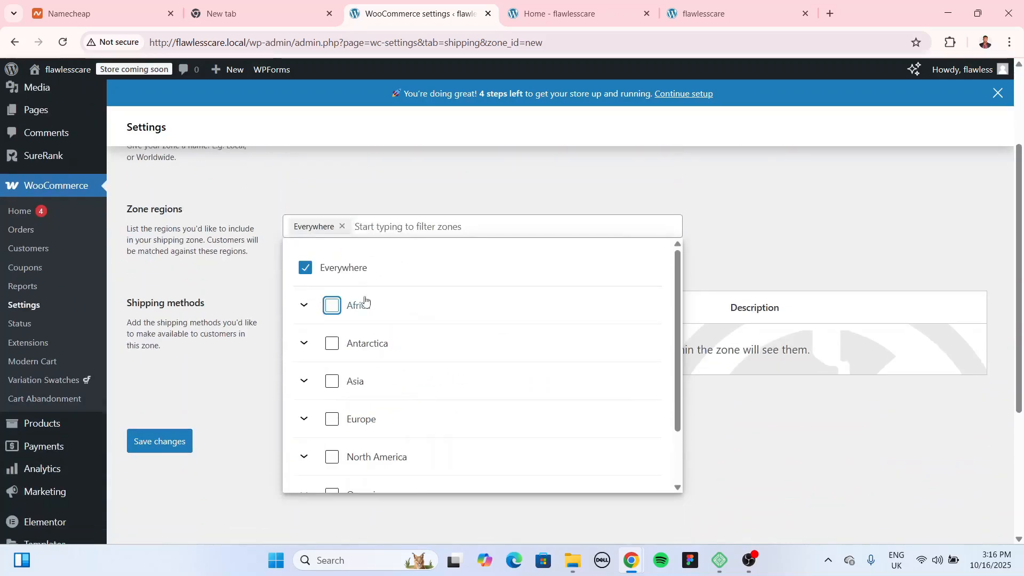
{"action": "scroll", "coordinate": [388, 320], "scroll_direction": "up", "scroll_amount": 3}
{"action": "left_click", "coordinate": [389, 318]}
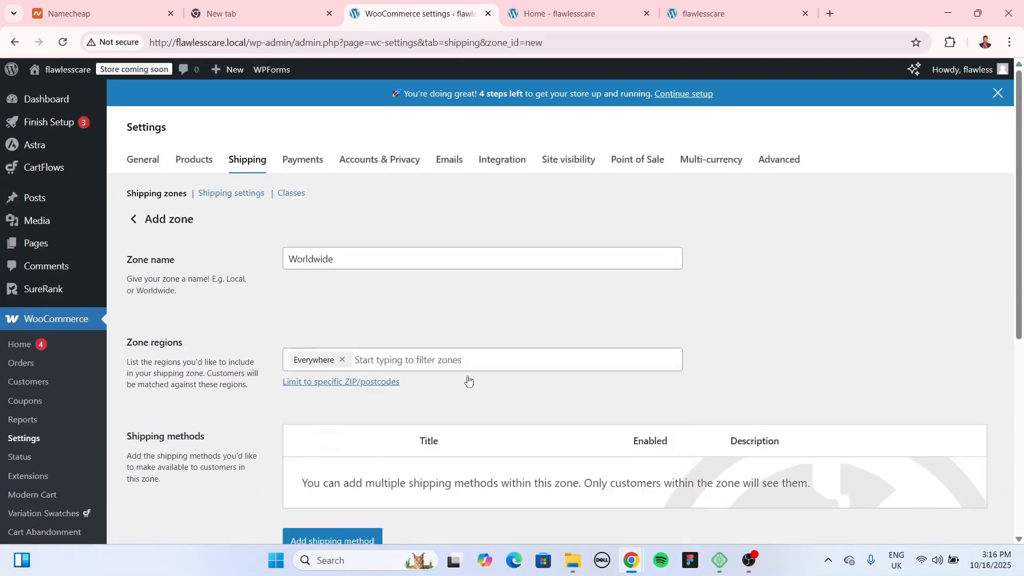
{"action": "scroll", "coordinate": [463, 381], "scroll_direction": "down", "scroll_amount": 3}
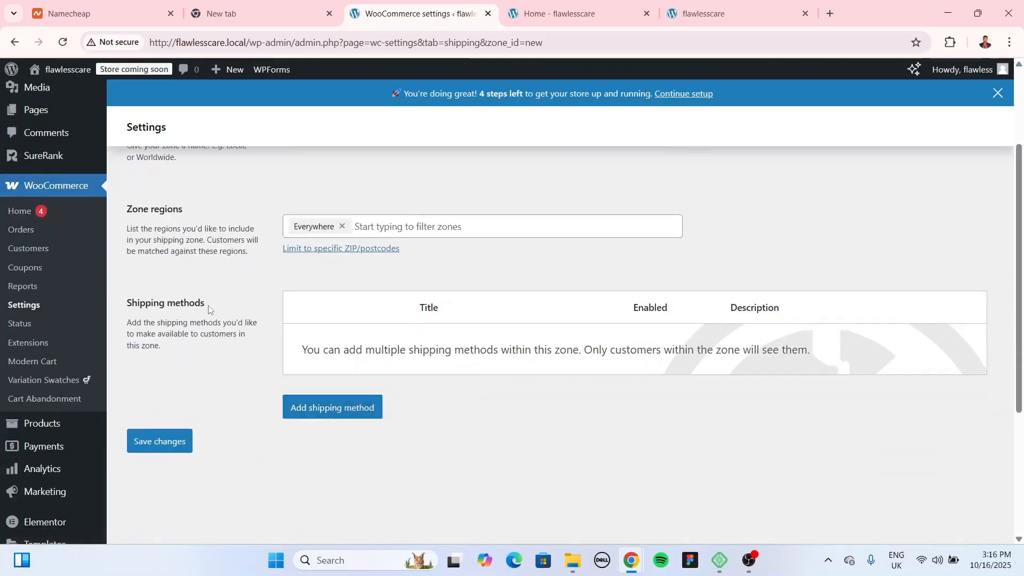
{"action": "left_click", "coordinate": [350, 409]}
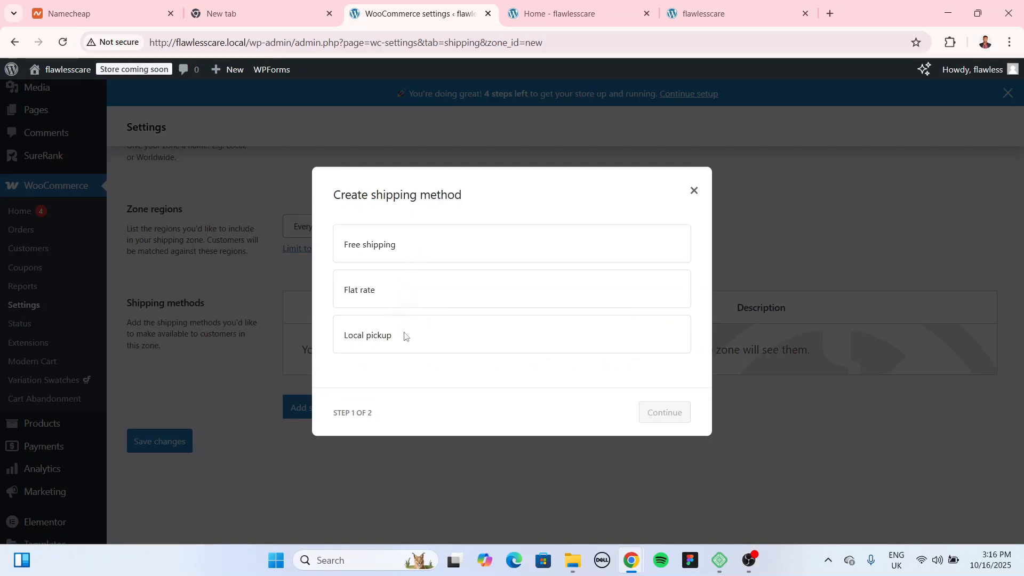
Step: Add a Flat rate shipping method costing 2000 to the Worldwide zone
{"action": "left_click", "coordinate": [498, 299]}
{"action": "left_click", "coordinate": [676, 418]}
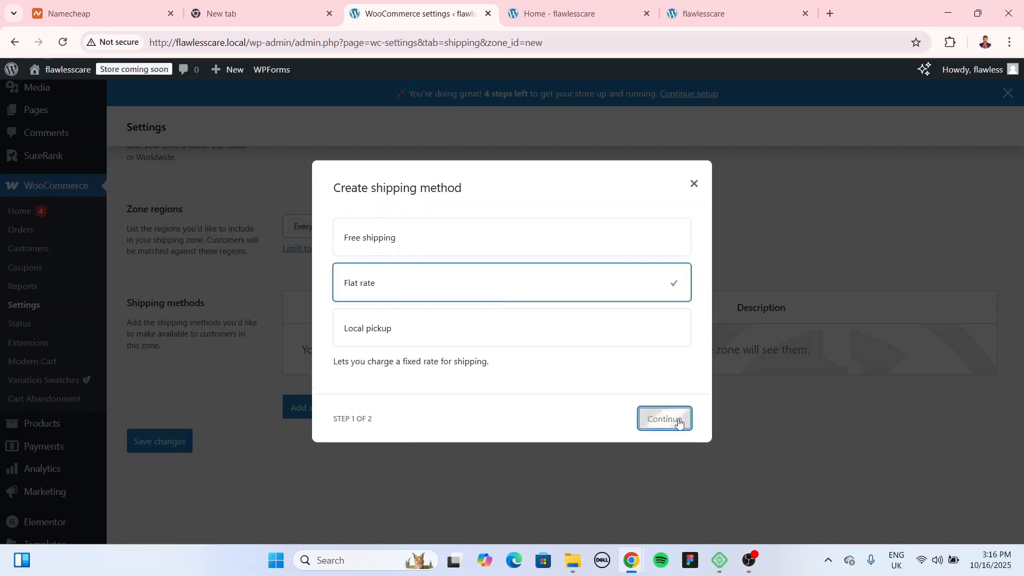
{"action": "left_click", "coordinate": [589, 363]}
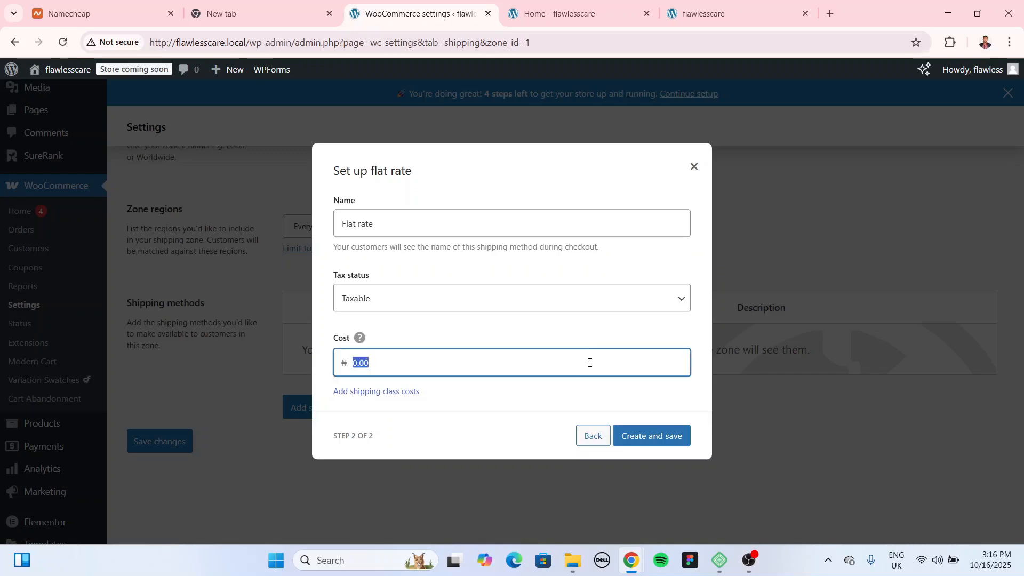
{"action": "right_click", "coordinate": [589, 364]}
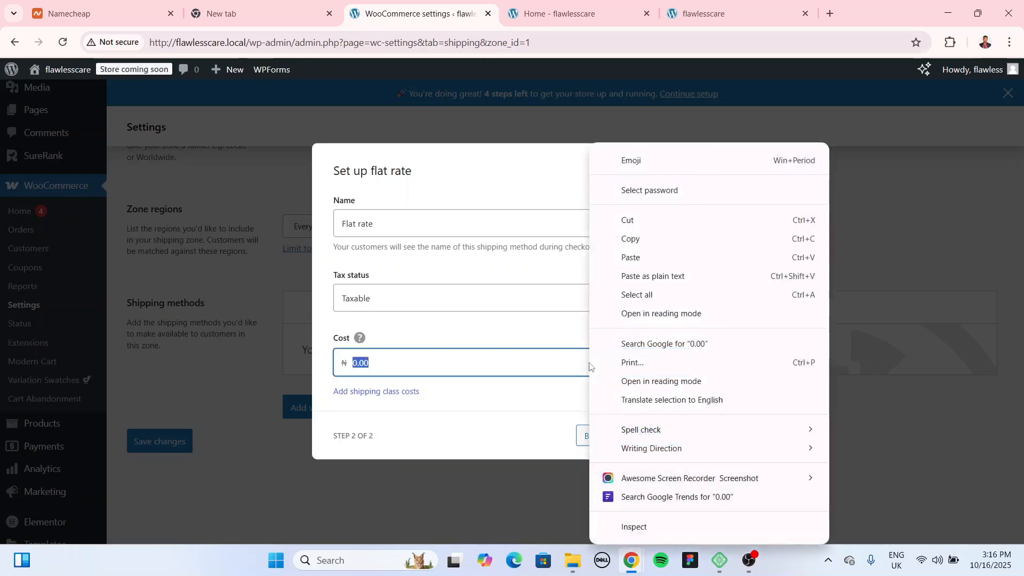
{"action": "key", "text": "Escape"}
{"action": "type", "text": "2000"}
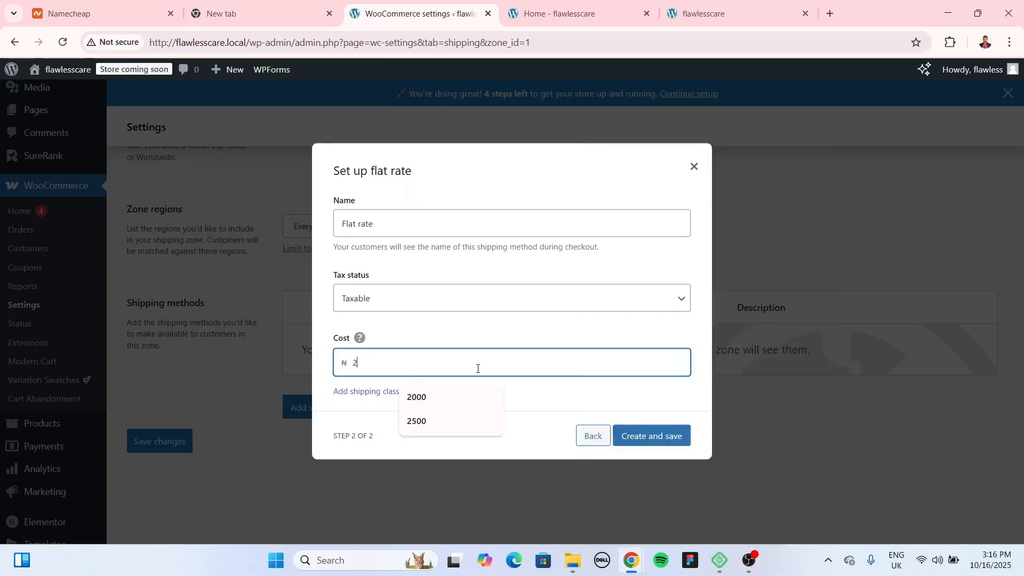
{"action": "left_click", "coordinate": [673, 433]}
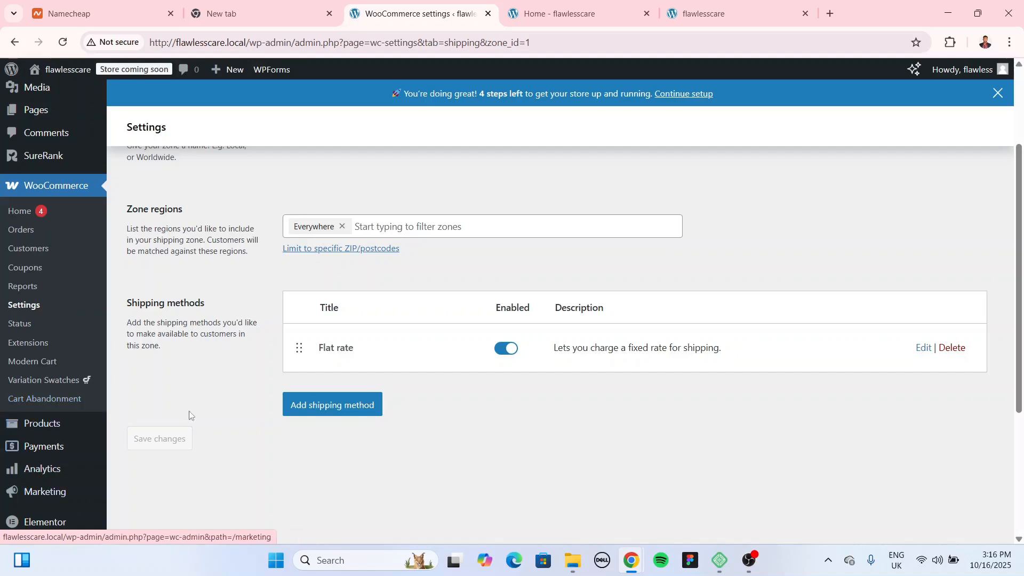
{"action": "scroll", "coordinate": [323, 436], "scroll_direction": "up", "scroll_amount": 3}
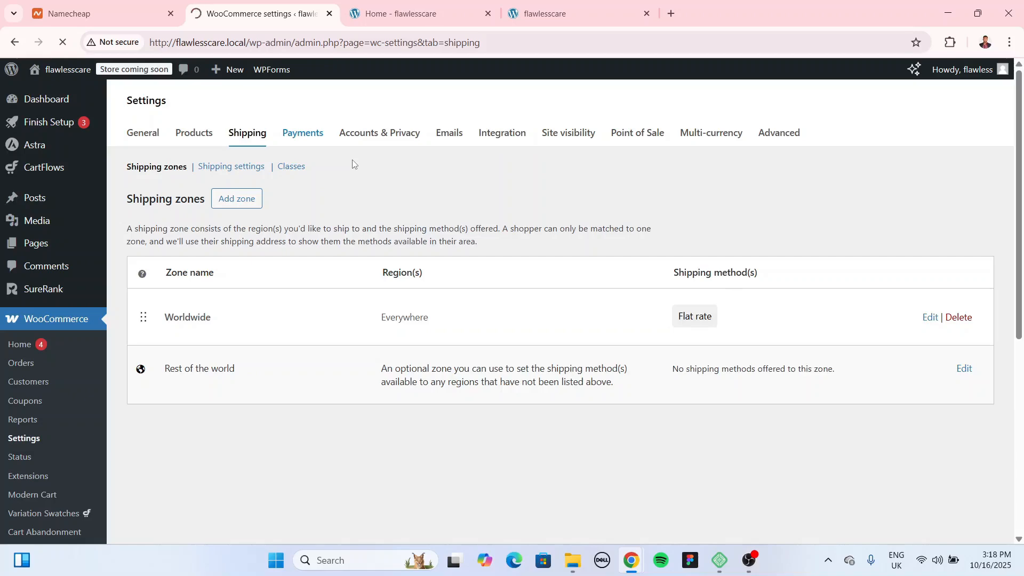
Step: Expand the extra payment options and open WooCommerce.com's payment extensions page
{"action": "scroll", "coordinate": [557, 315], "scroll_direction": "down", "scroll_amount": 3}
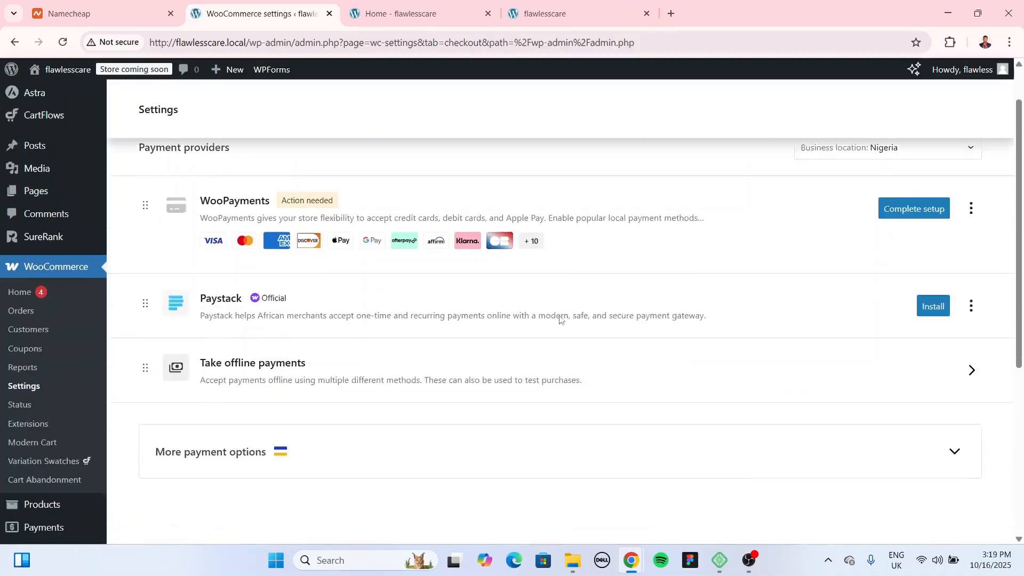
{"action": "scroll", "coordinate": [560, 309], "scroll_direction": "up", "scroll_amount": 3}
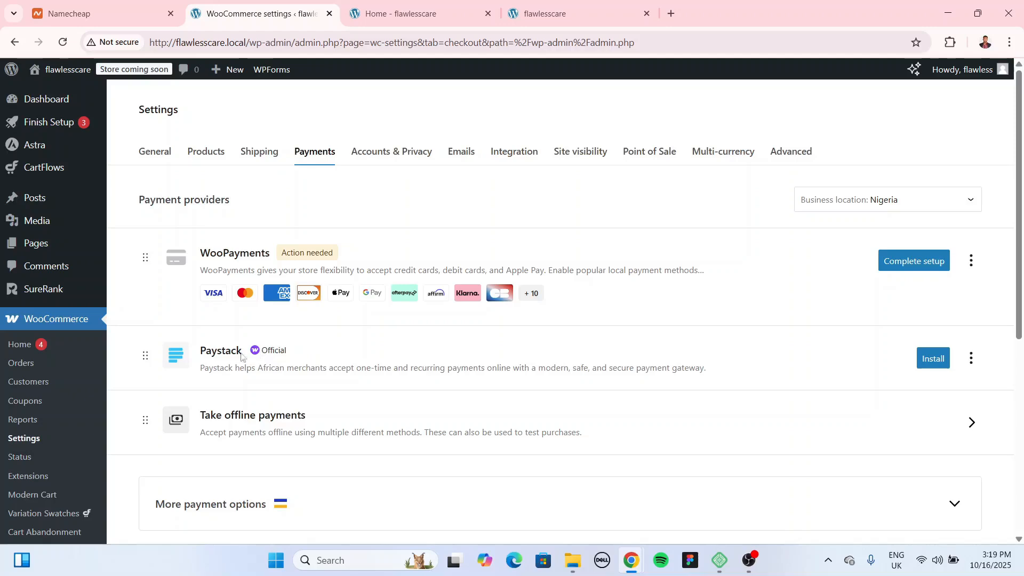
{"action": "scroll", "coordinate": [504, 339], "scroll_direction": "down", "scroll_amount": 3}
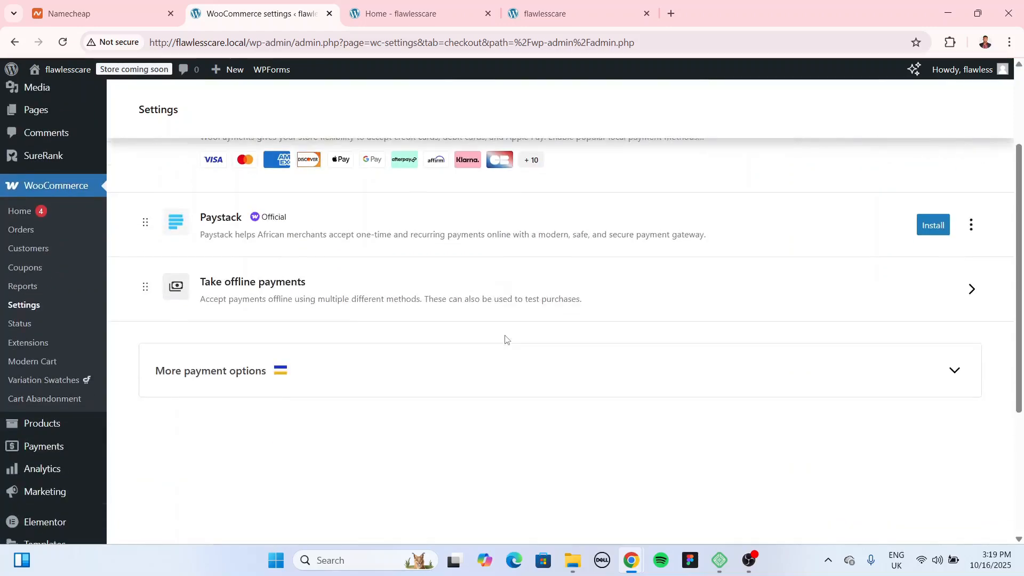
{"action": "left_click", "coordinate": [514, 370]}
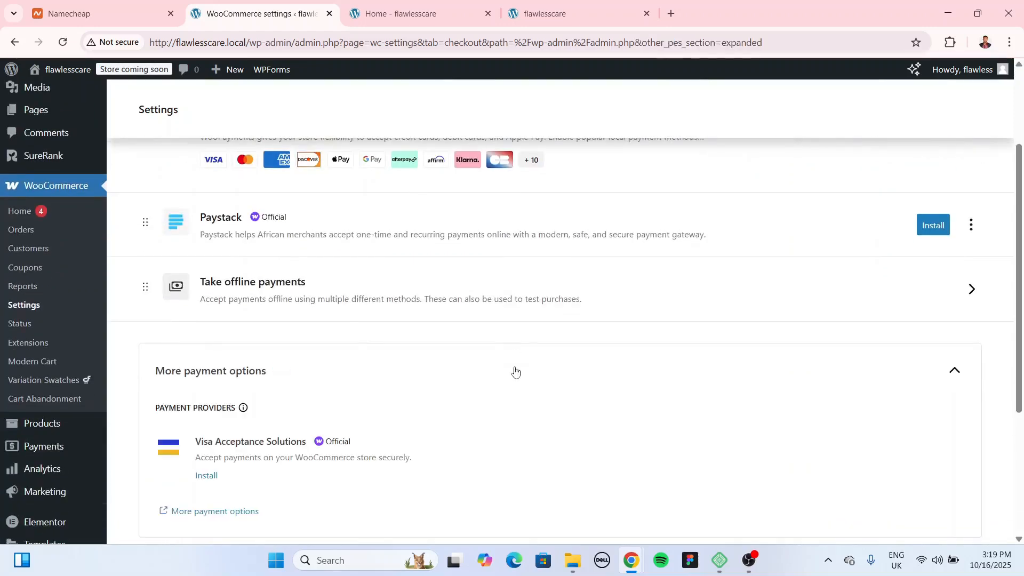
{"action": "scroll", "coordinate": [336, 366], "scroll_direction": "down", "scroll_amount": 3}
{"action": "left_click", "coordinate": [229, 383]}
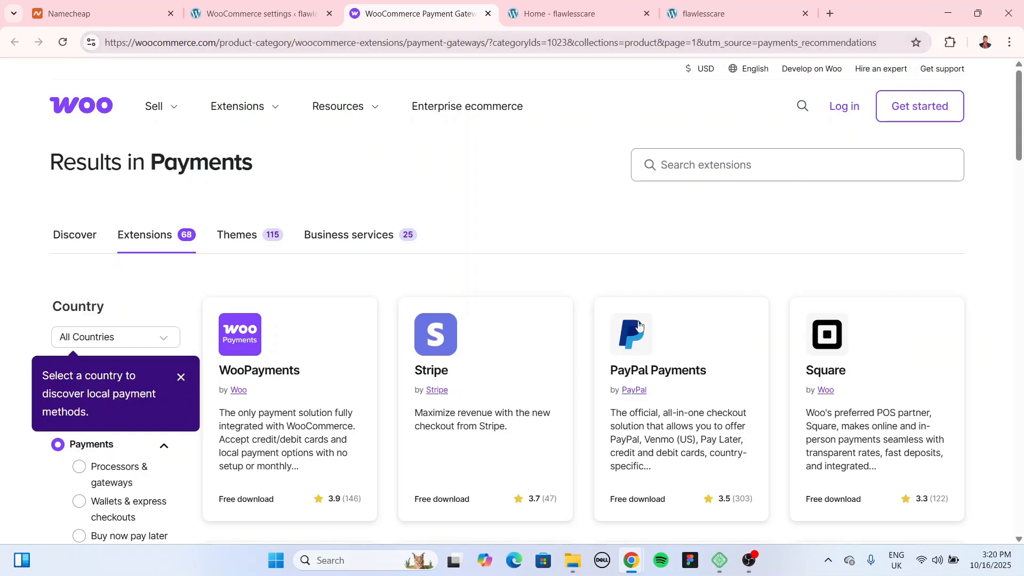
{"action": "scroll", "coordinate": [574, 219], "scroll_direction": "down", "scroll_amount": 1}
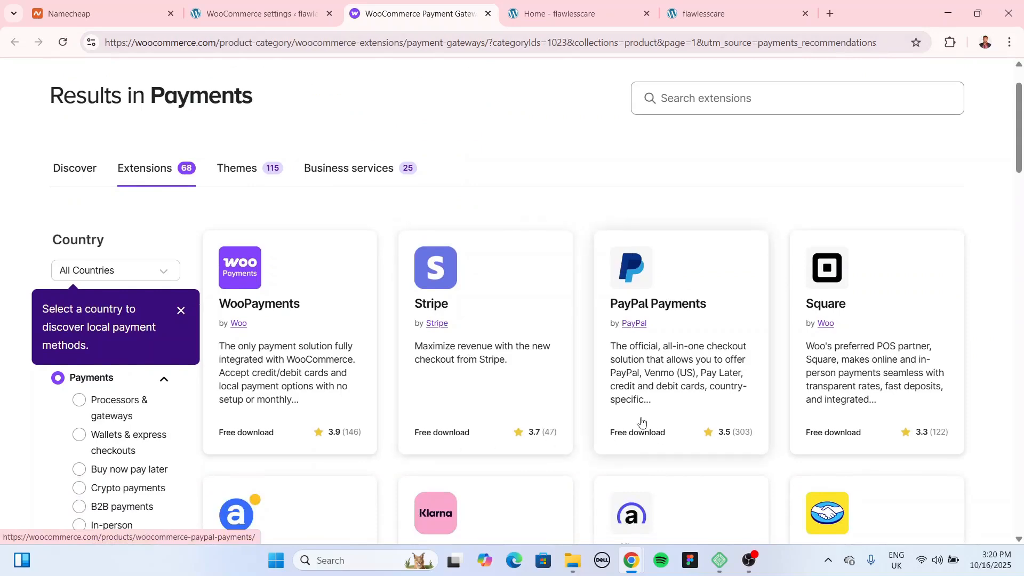
{"action": "scroll", "coordinate": [634, 405], "scroll_direction": "down", "scroll_amount": 2}
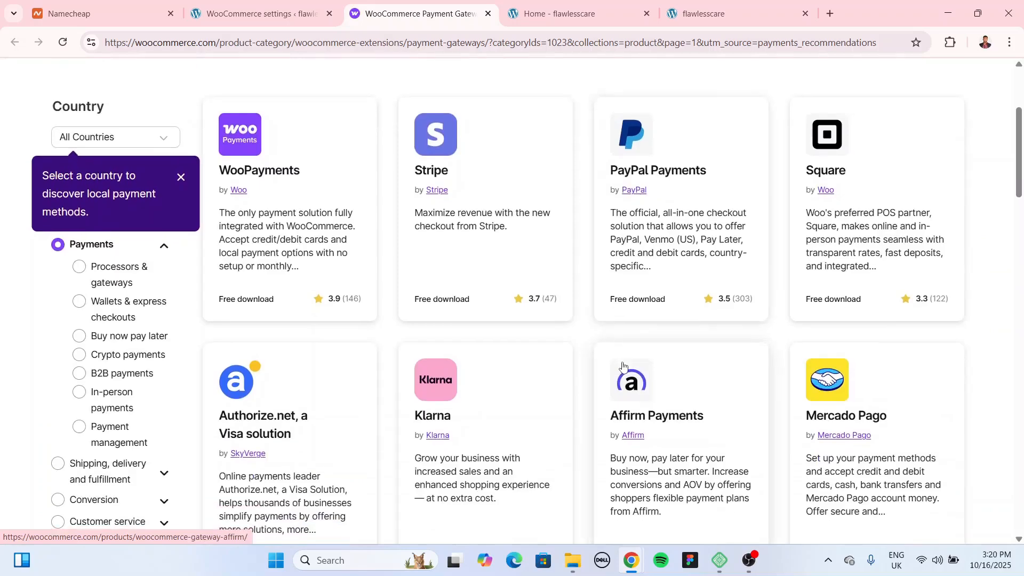
{"action": "scroll", "coordinate": [619, 310], "scroll_direction": "up", "scroll_amount": 2}
{"action": "scroll", "coordinate": [531, 225], "scroll_direction": "up", "scroll_amount": 1}
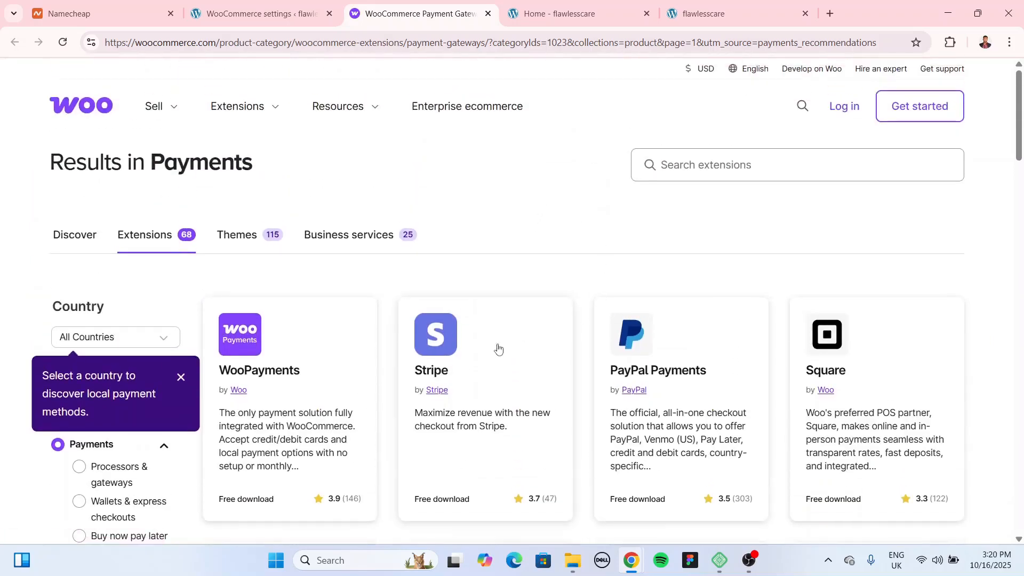
{"action": "left_click", "coordinate": [487, 15]}
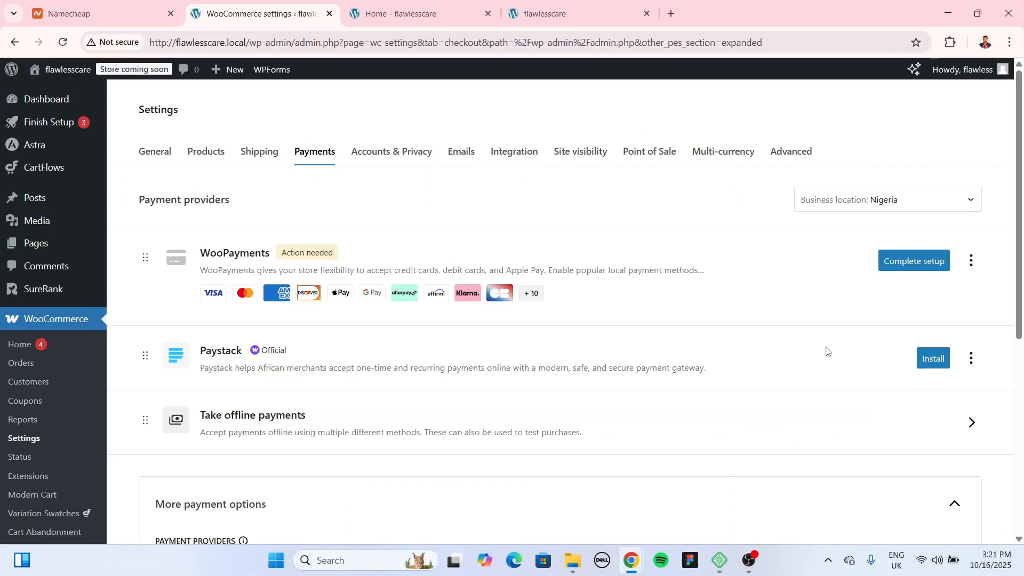
Step: Install the Paystack gateway and enable it as a payment method
{"action": "left_click", "coordinate": [933, 358]}
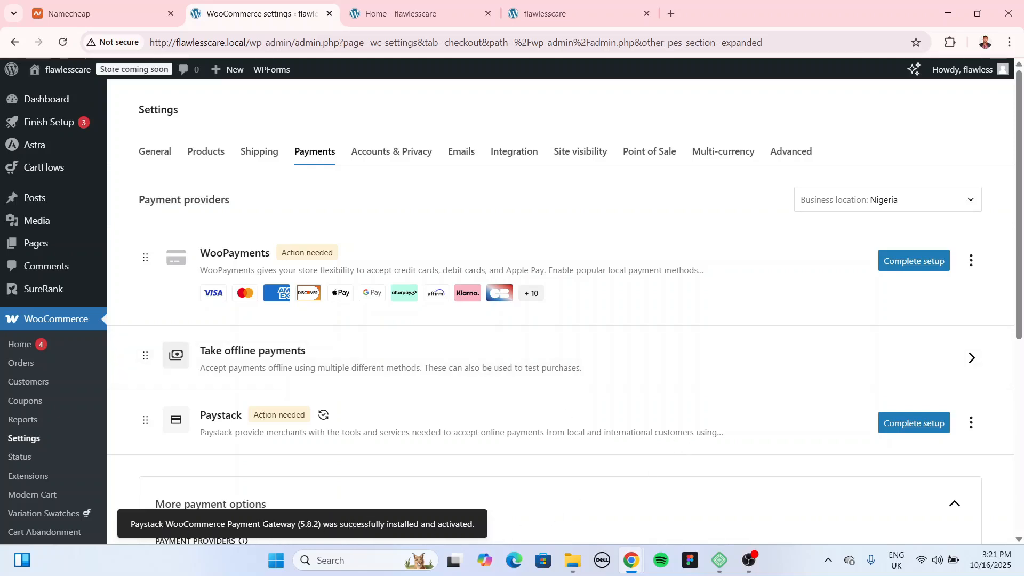
{"action": "scroll", "coordinate": [635, 383], "scroll_direction": "down", "scroll_amount": 3}
{"action": "left_click", "coordinate": [901, 286]}
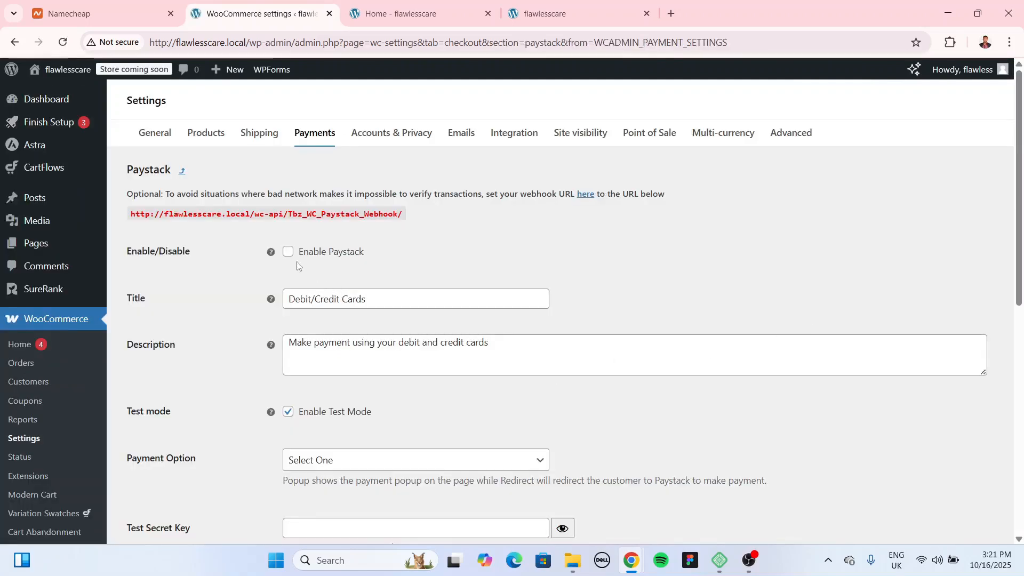
{"action": "left_click", "coordinate": [287, 251]}
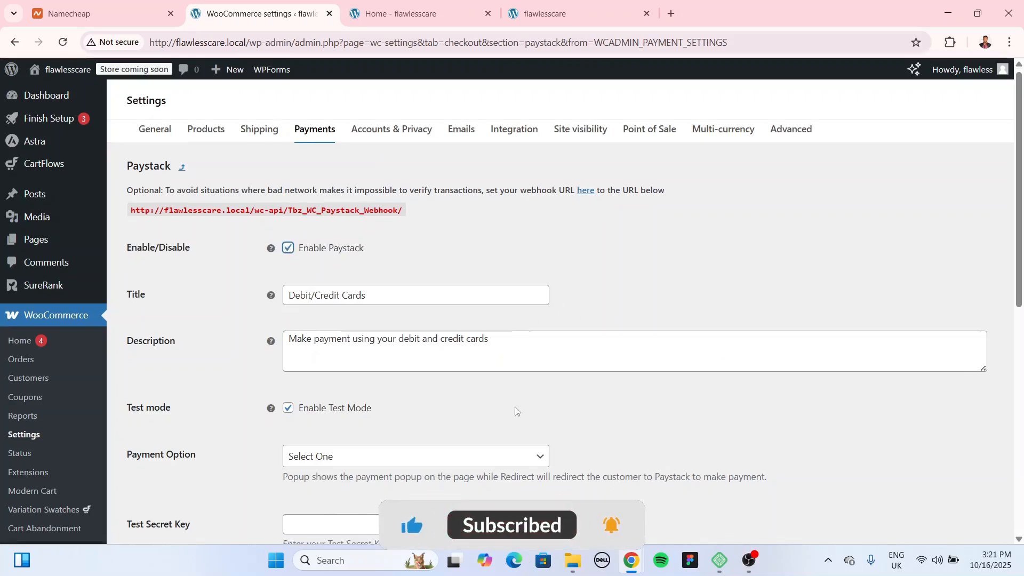
Step: Paste the Paystack test secret and public keys and save the settings
{"action": "scroll", "coordinate": [516, 411], "scroll_direction": "down", "scroll_amount": 1}
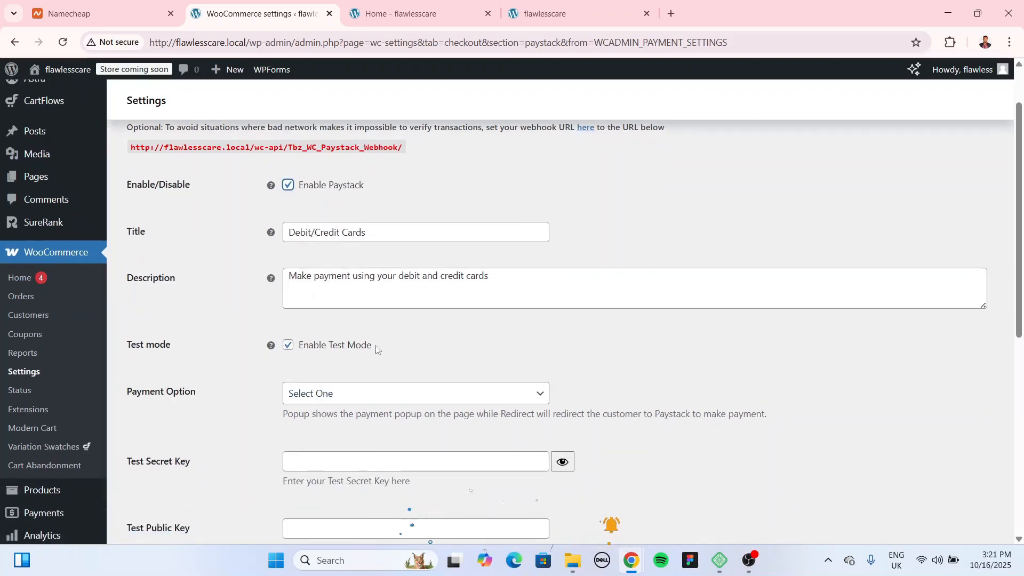
{"action": "scroll", "coordinate": [490, 334], "scroll_direction": "down", "scroll_amount": 2}
{"action": "left_click", "coordinate": [464, 328]}
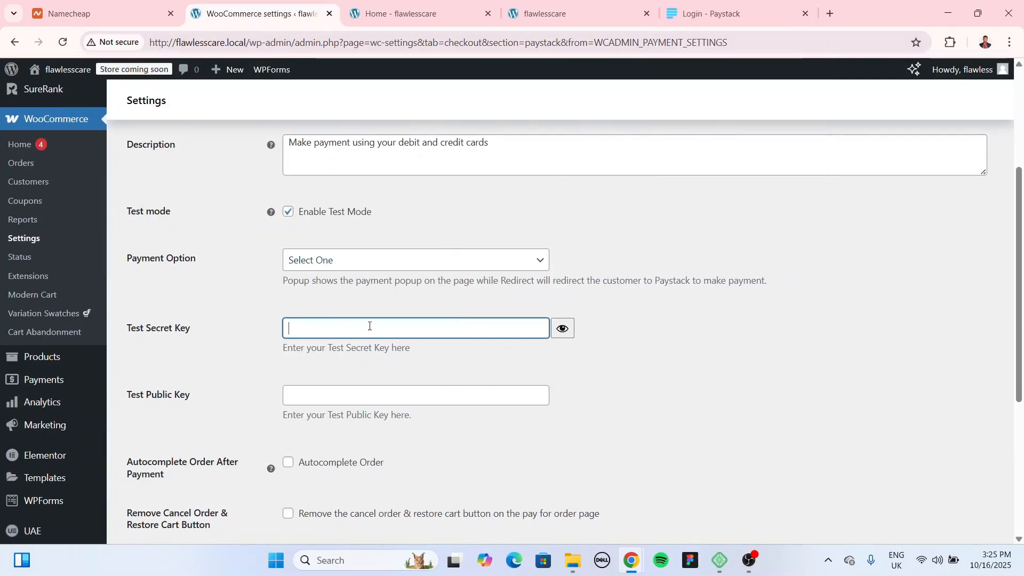
{"action": "key", "text": "ctrl+v"}
{"action": "left_click", "coordinate": [395, 393]}
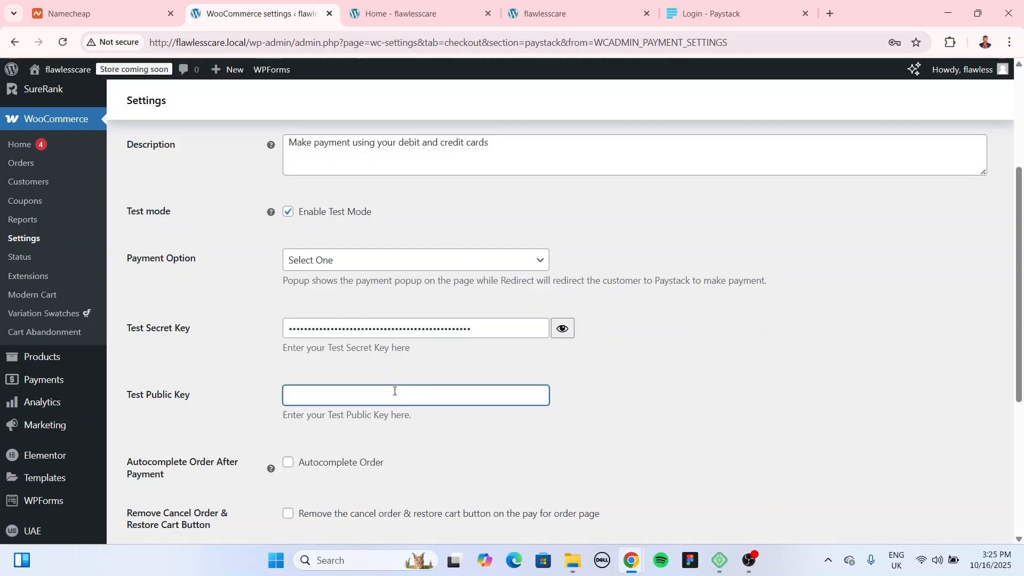
{"action": "key", "text": "ctrl+v"}
{"action": "scroll", "coordinate": [605, 401], "scroll_direction": "down", "scroll_amount": 5}
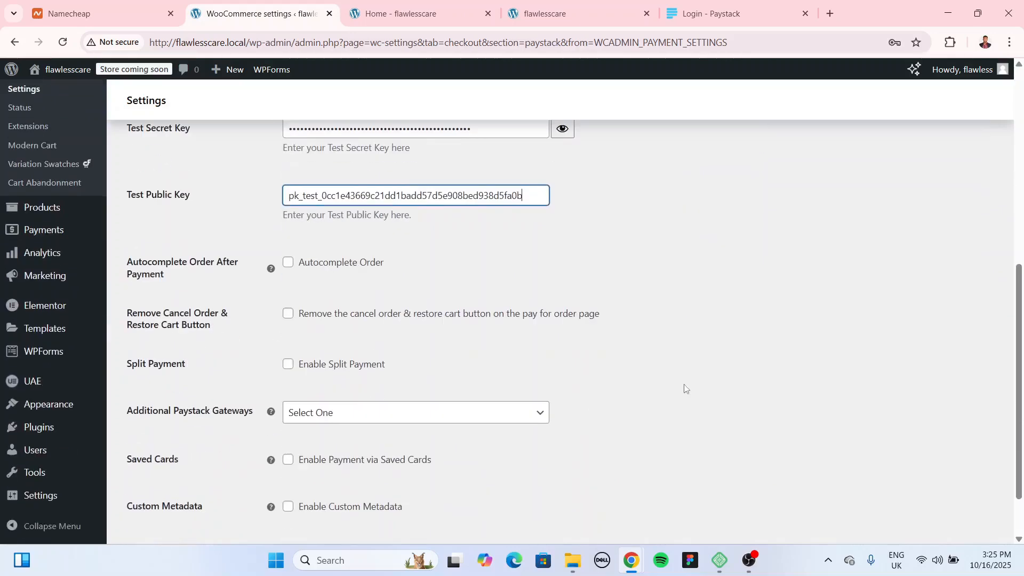
{"action": "right_click", "coordinate": [183, 490]}
{"action": "left_click", "coordinate": [528, 438]}
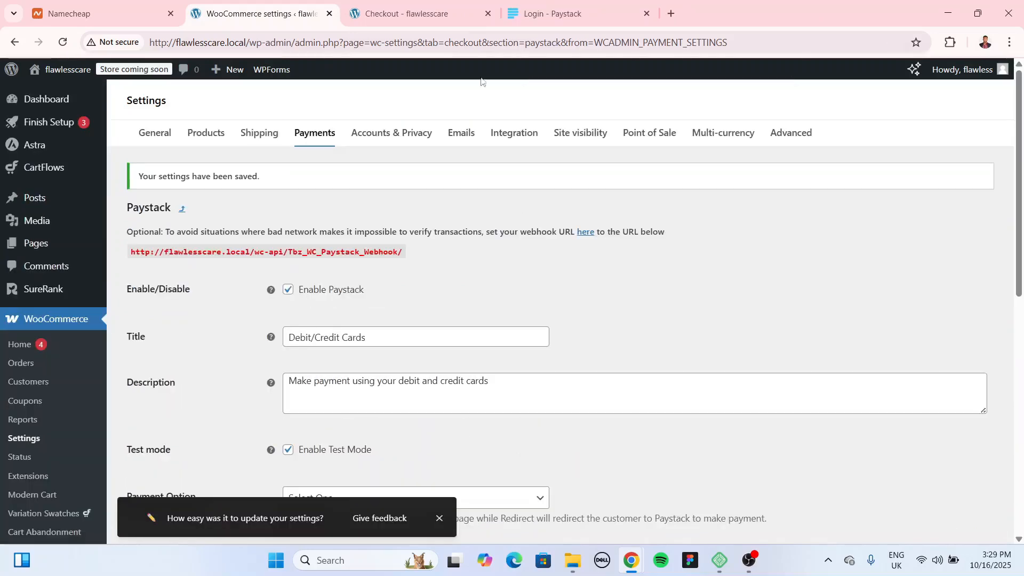
Step: Load the store's home page in a new incognito window
{"action": "left_click", "coordinate": [410, 13]}
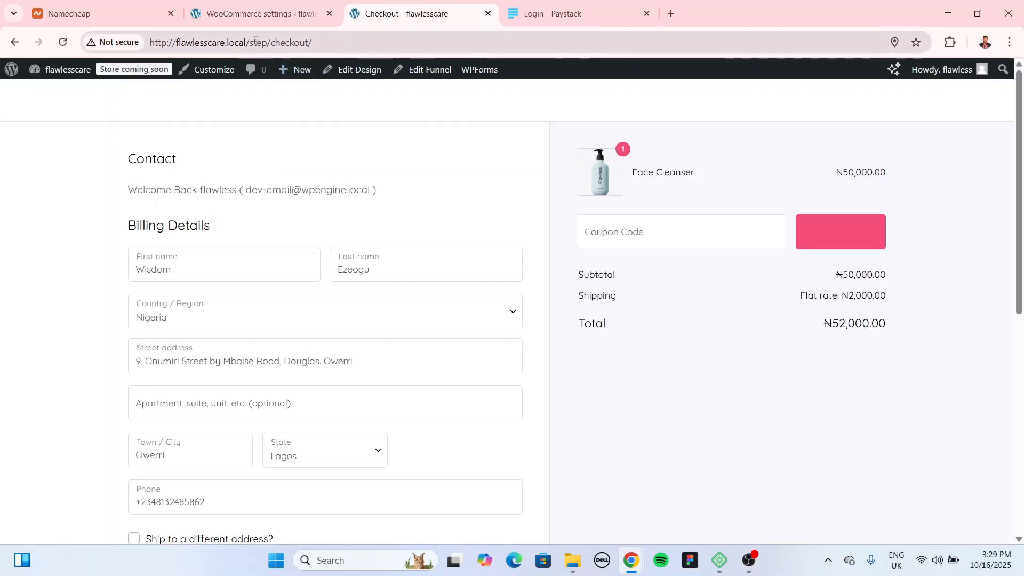
{"action": "left_click_drag", "start_coordinate": [250, 42], "coordinate": [149, 42]}
{"action": "key", "text": "ctrl+c"}
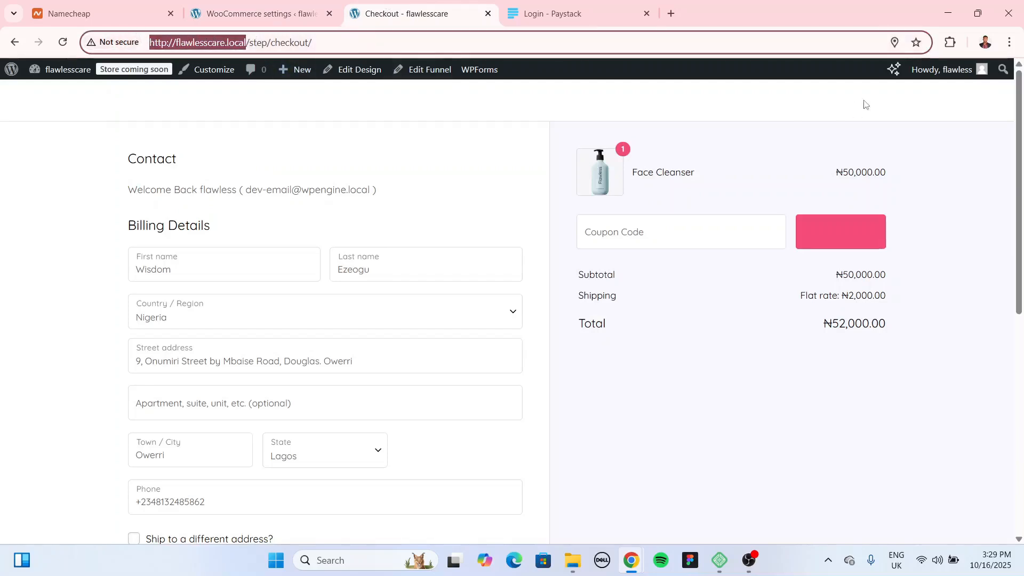
{"action": "left_click", "coordinate": [1009, 42]}
{"action": "left_click", "coordinate": [885, 107]}
{"action": "key", "text": "ctrl+v"}
{"action": "key", "text": "Return"}
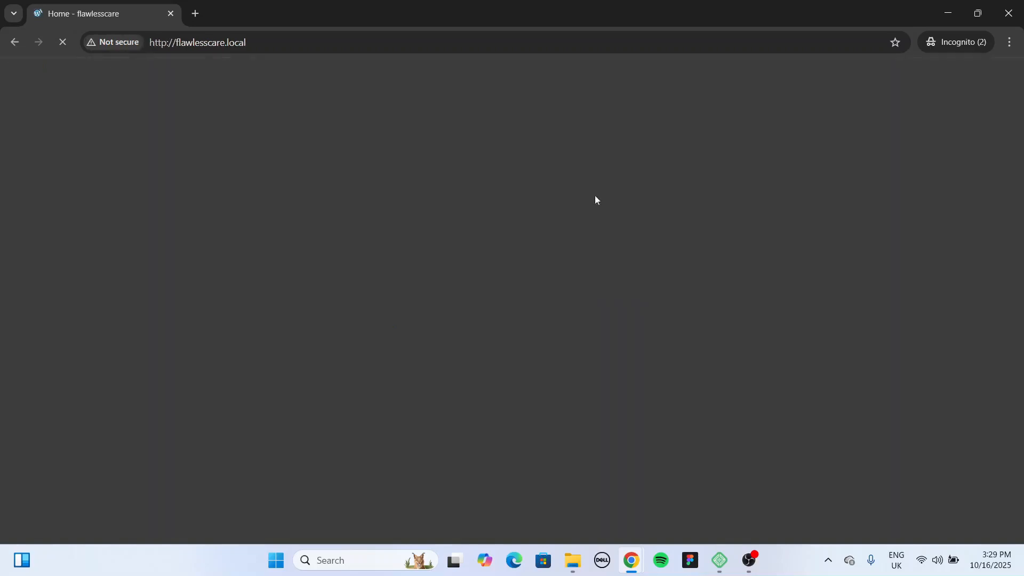
Step: View the Face Cleanser product page as a visitor, then return to the Paystack settings
{"action": "scroll", "coordinate": [364, 204], "scroll_direction": "down", "scroll_amount": 5}
{"action": "scroll", "coordinate": [364, 206], "scroll_direction": "down", "scroll_amount": 2}
{"action": "scroll", "coordinate": [385, 210], "scroll_direction": "up", "scroll_amount": 5}
{"action": "scroll", "coordinate": [383, 219], "scroll_direction": "down", "scroll_amount": 6}
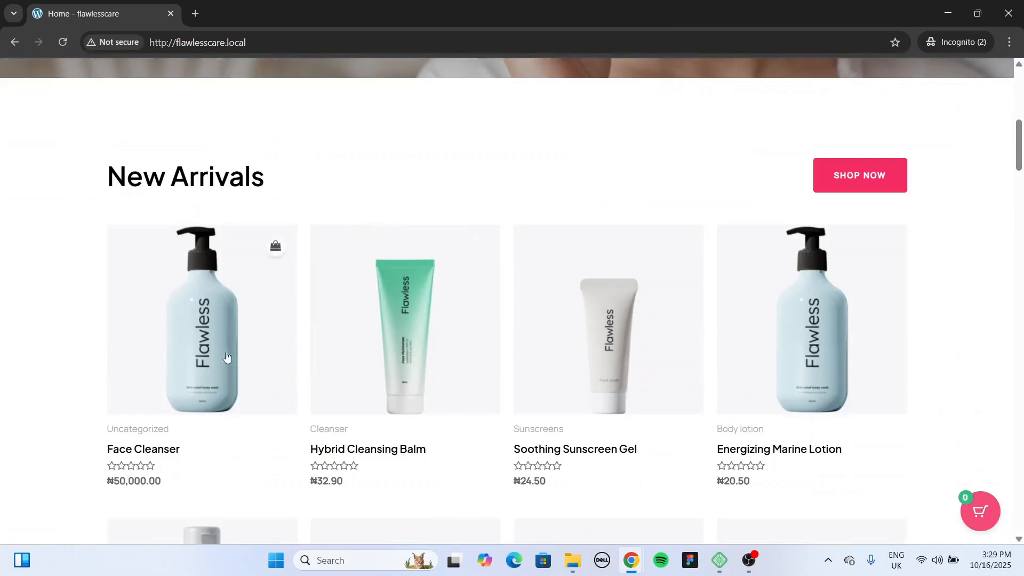
{"action": "left_click", "coordinate": [234, 338]}
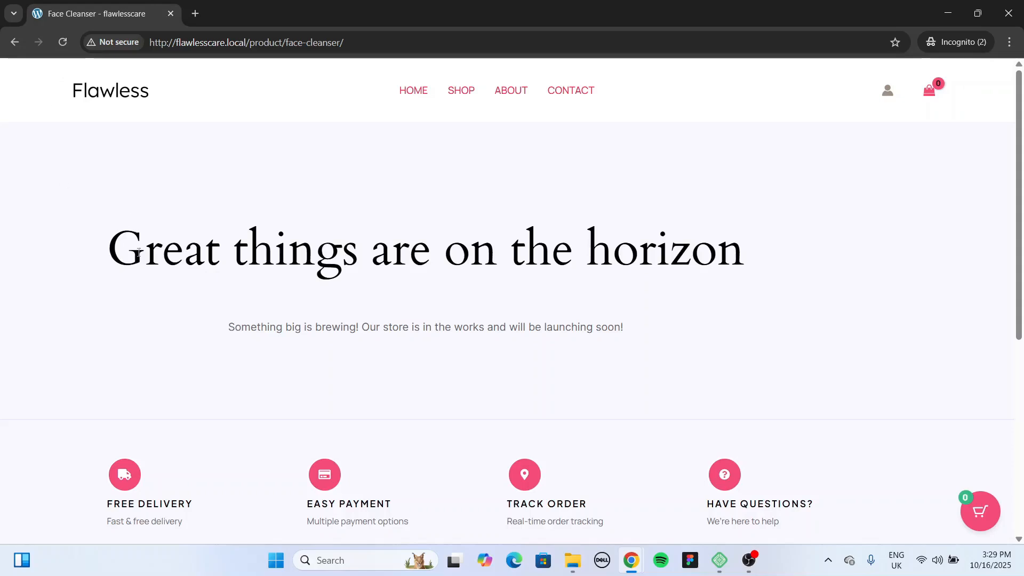
{"action": "key", "text": "alt"}
{"action": "key", "text": "alt+Tab"}
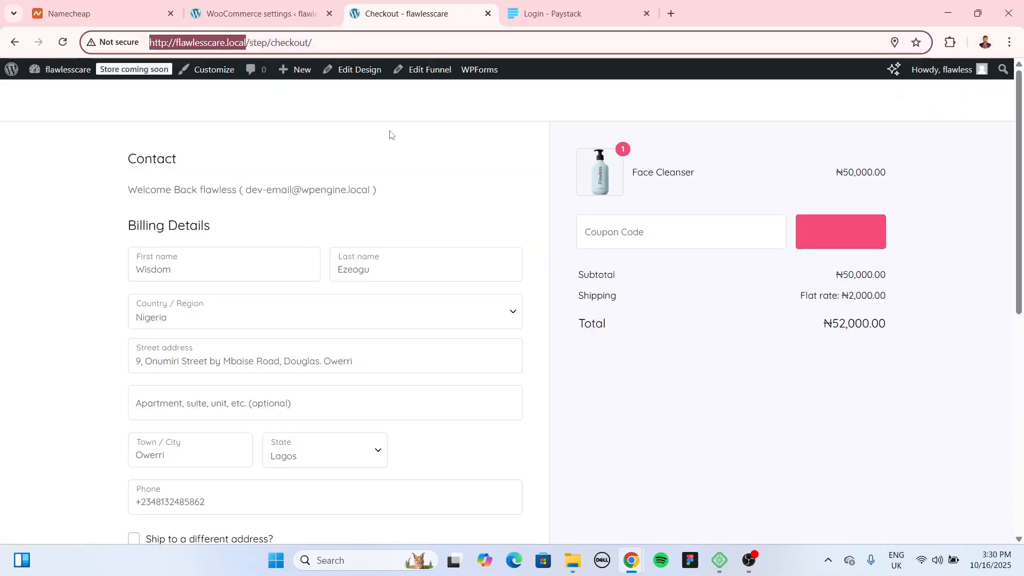
{"action": "left_click", "coordinate": [258, 15]}
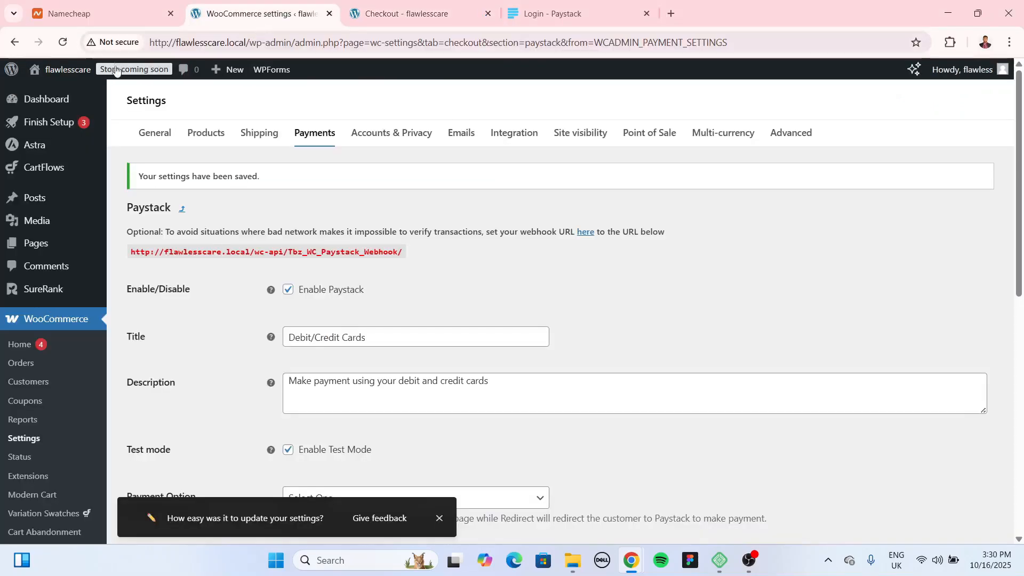
Step: Change the store's site visibility from Coming soon to Live and save it
{"action": "left_click", "coordinate": [143, 74]}
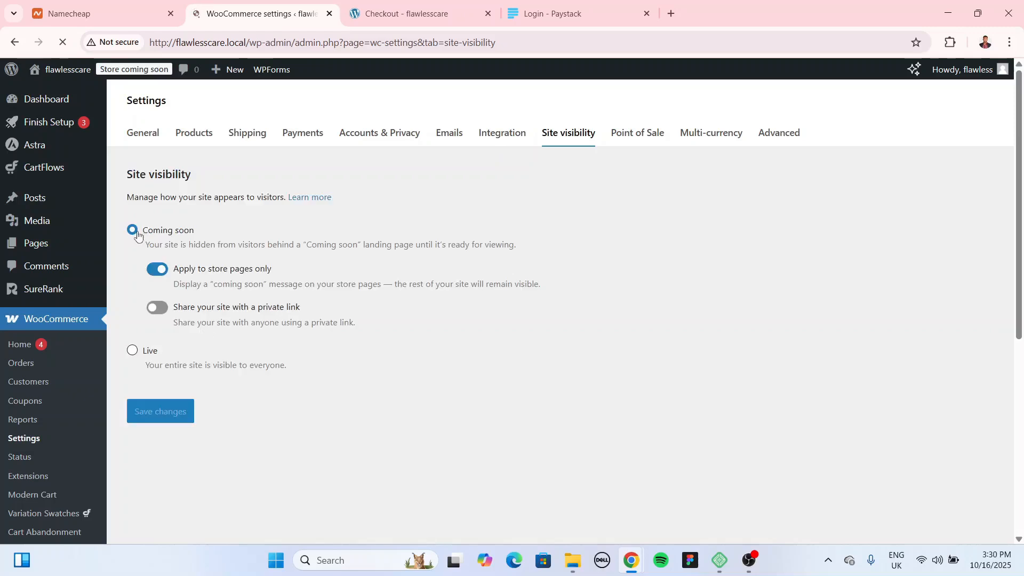
{"action": "left_click", "coordinate": [133, 351]}
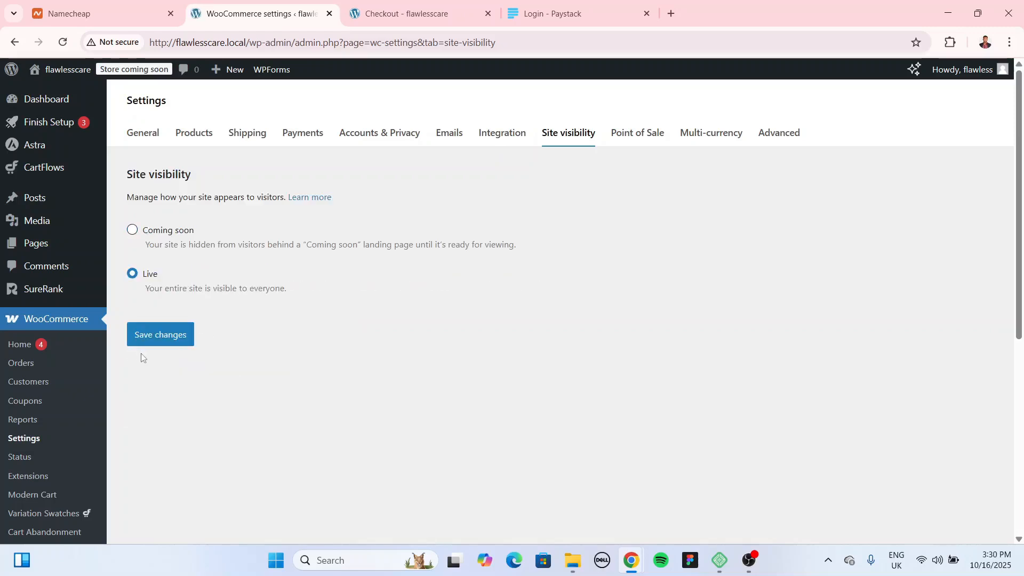
{"action": "left_click", "coordinate": [180, 339]}
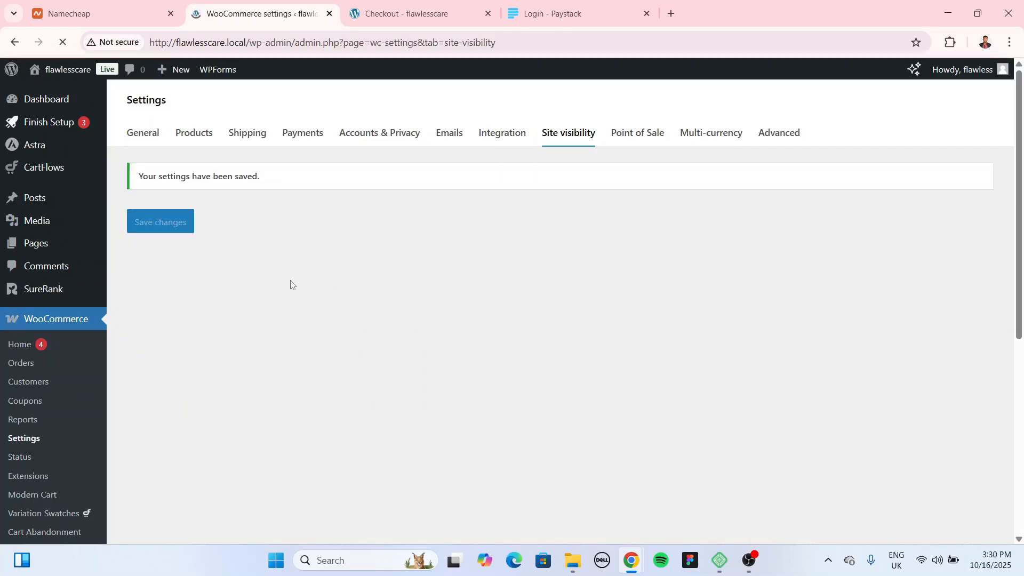
Step: Reload the Face Cleanser product page in the private window to view the live store
{"action": "key", "text": "alt+Tab"}
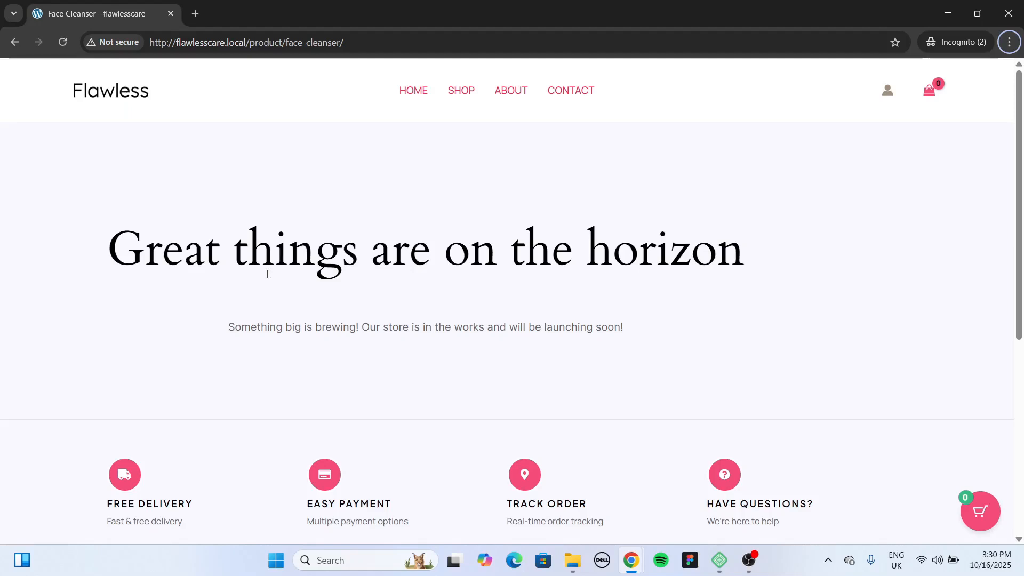
{"action": "left_click", "coordinate": [62, 42]}
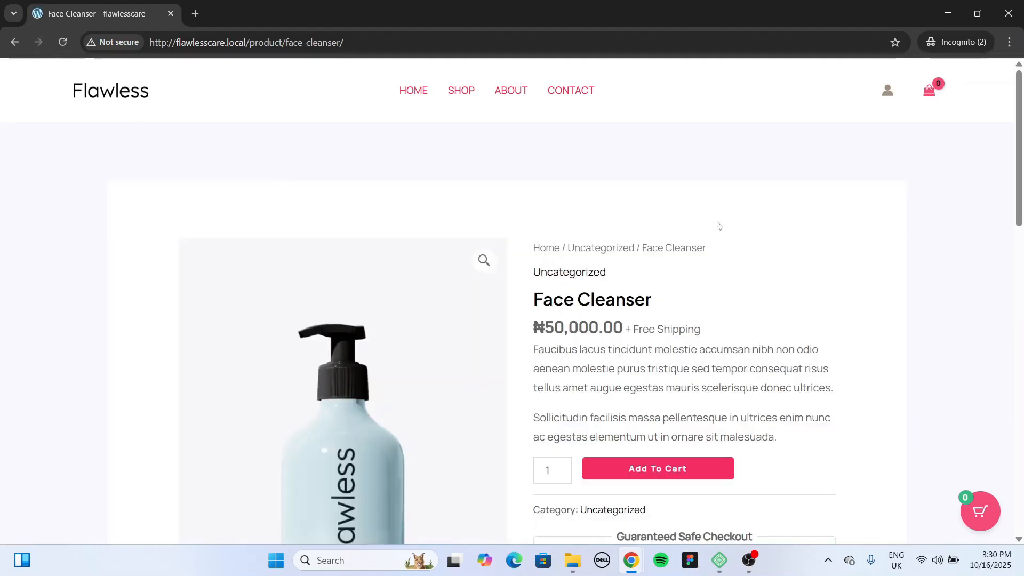
{"action": "scroll", "coordinate": [715, 226], "scroll_direction": "down", "scroll_amount": 5}
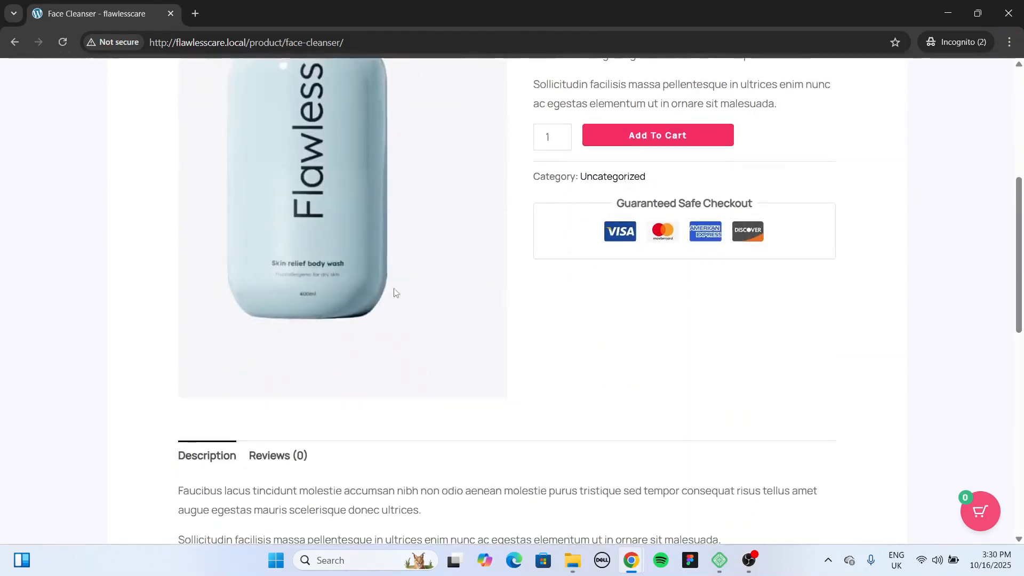
{"action": "scroll", "coordinate": [544, 346], "scroll_direction": "up", "scroll_amount": 5}
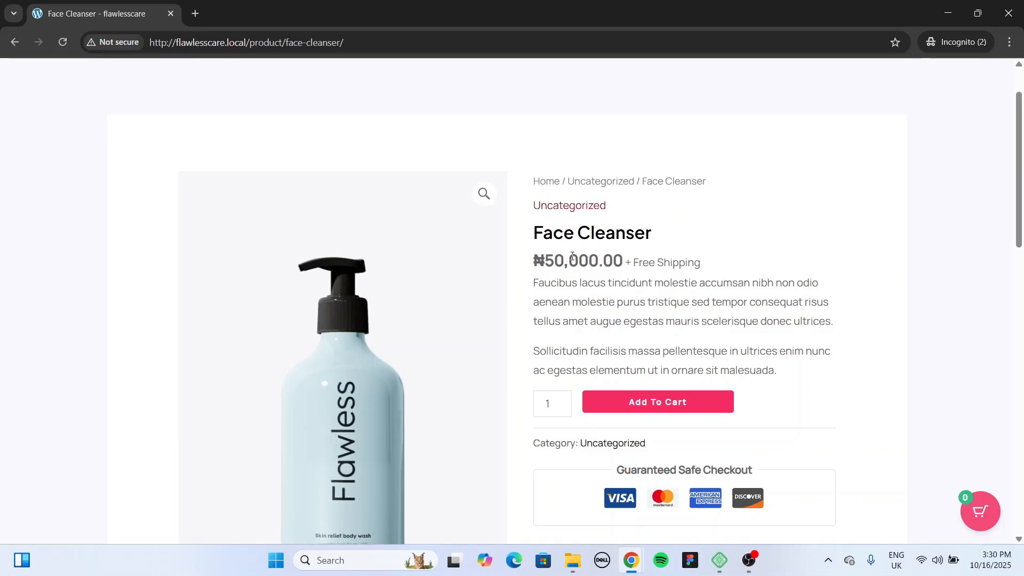
{"action": "scroll", "coordinate": [543, 216], "scroll_direction": "down", "scroll_amount": 1}
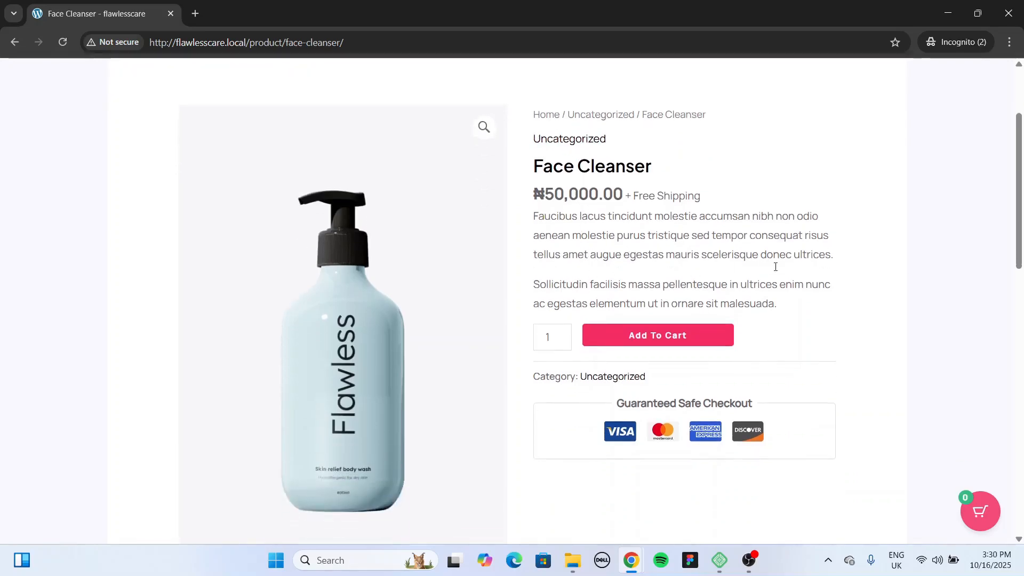
{"action": "scroll", "coordinate": [626, 242], "scroll_direction": "down", "scroll_amount": 1}
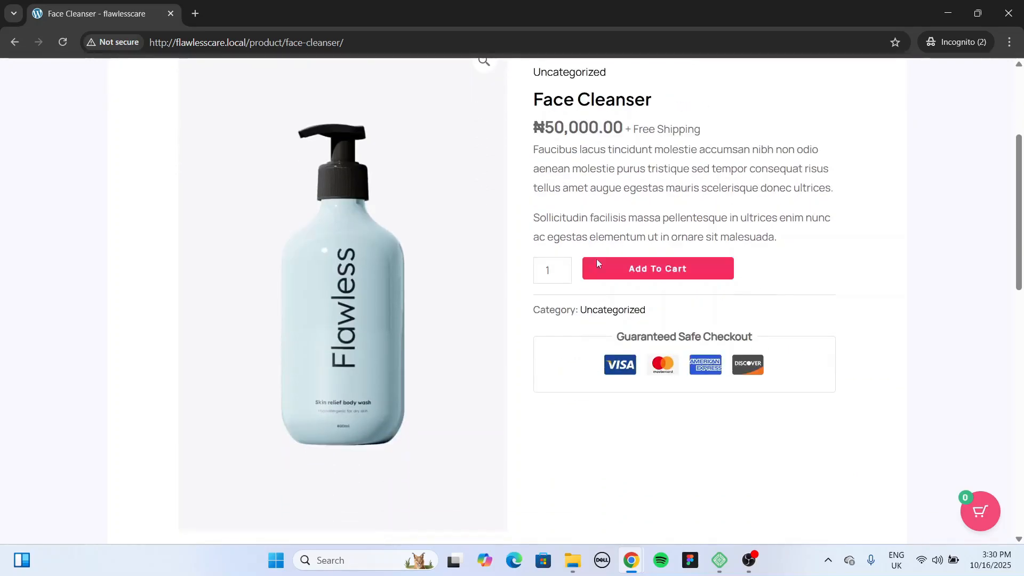
{"action": "scroll", "coordinate": [598, 253], "scroll_direction": "down", "scroll_amount": 4}
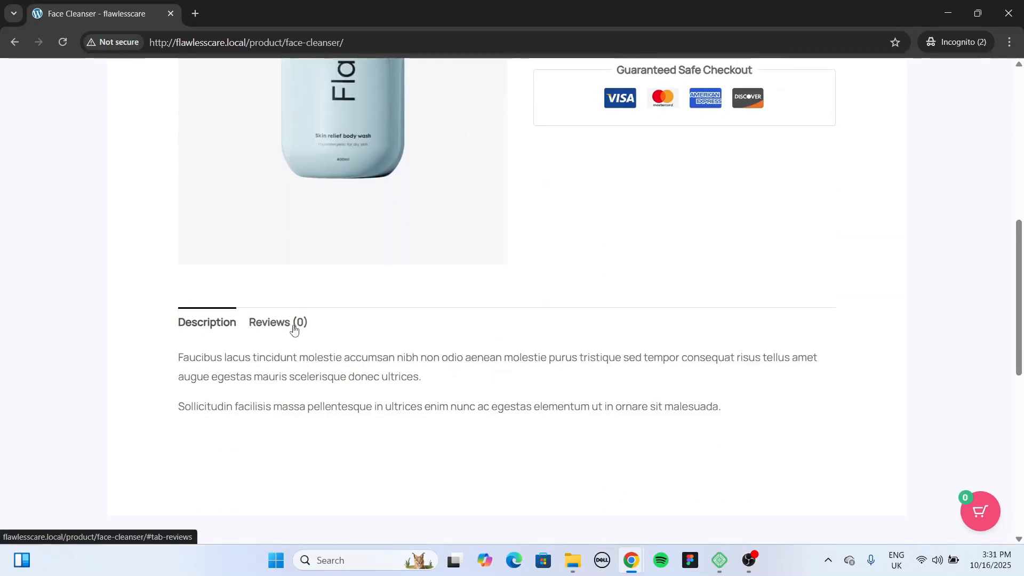
Step: Check the Face Cleanser's reviews, then add it to the cart at ₦50,000.00
{"action": "left_click", "coordinate": [296, 325]}
{"action": "scroll", "coordinate": [325, 347], "scroll_direction": "down", "scroll_amount": 2}
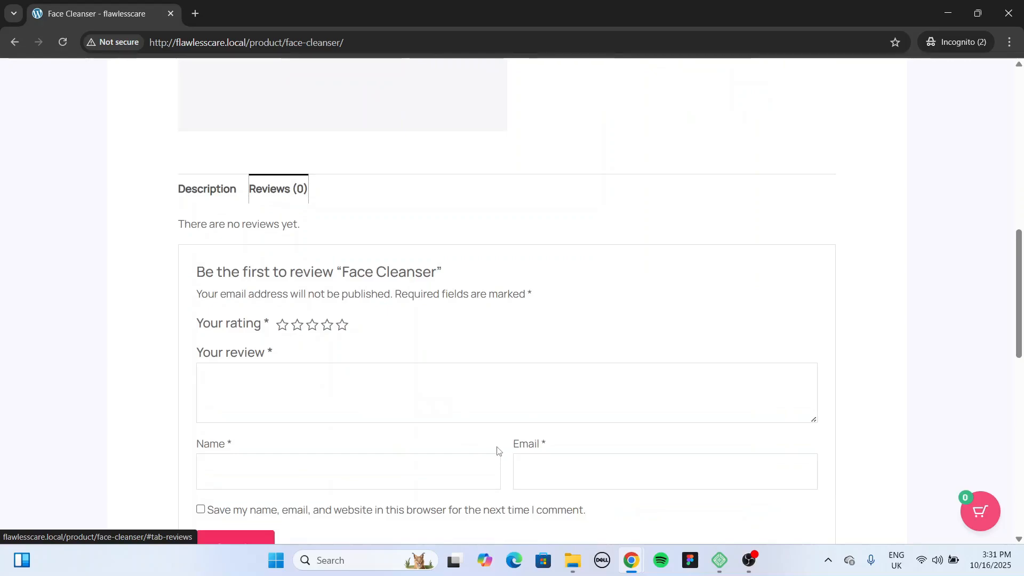
{"action": "scroll", "coordinate": [331, 407], "scroll_direction": "up", "scroll_amount": 4}
{"action": "scroll", "coordinate": [626, 350], "scroll_direction": "up", "scroll_amount": 4}
{"action": "right_click", "coordinate": [654, 335]}
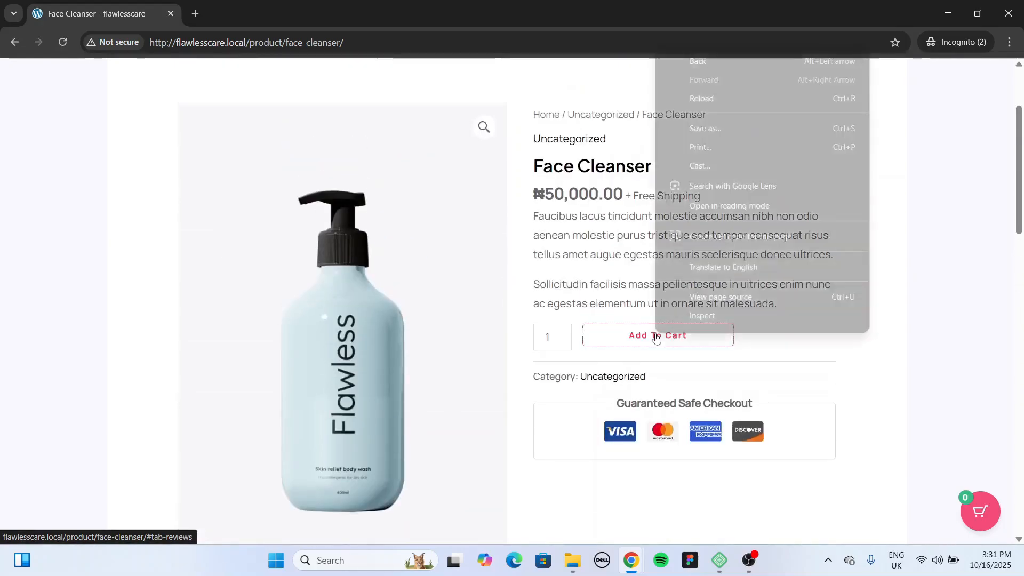
{"action": "left_click", "coordinate": [652, 334]}
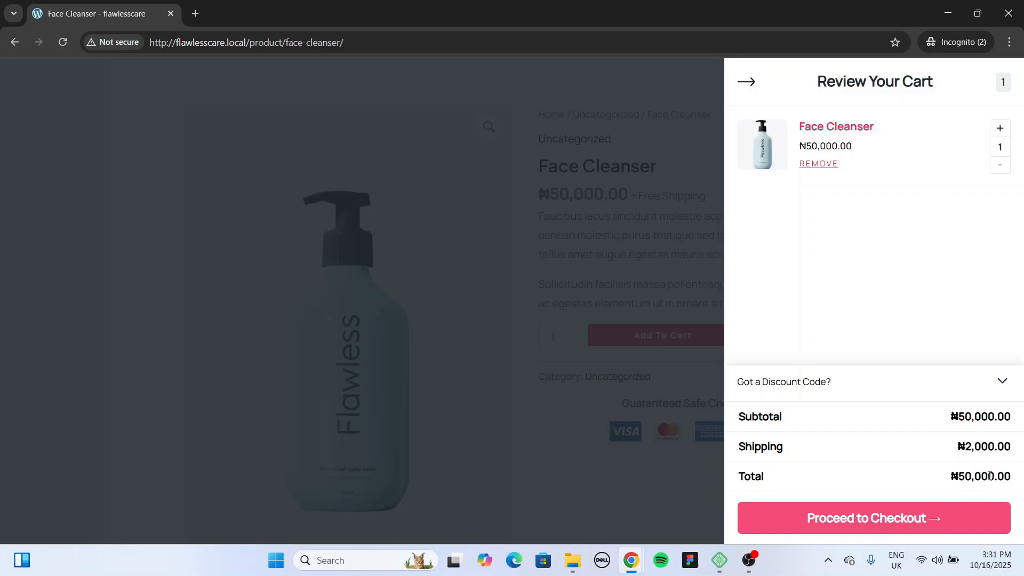
Step: Go to checkout and autofill the billing form from saved details
{"action": "left_click", "coordinate": [913, 523]}
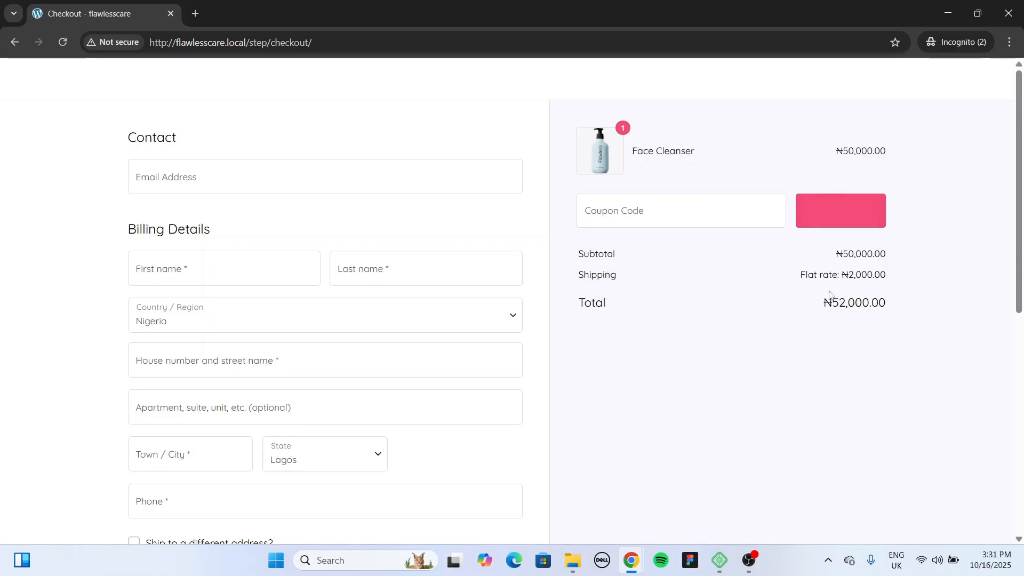
{"action": "left_click", "coordinate": [338, 168]}
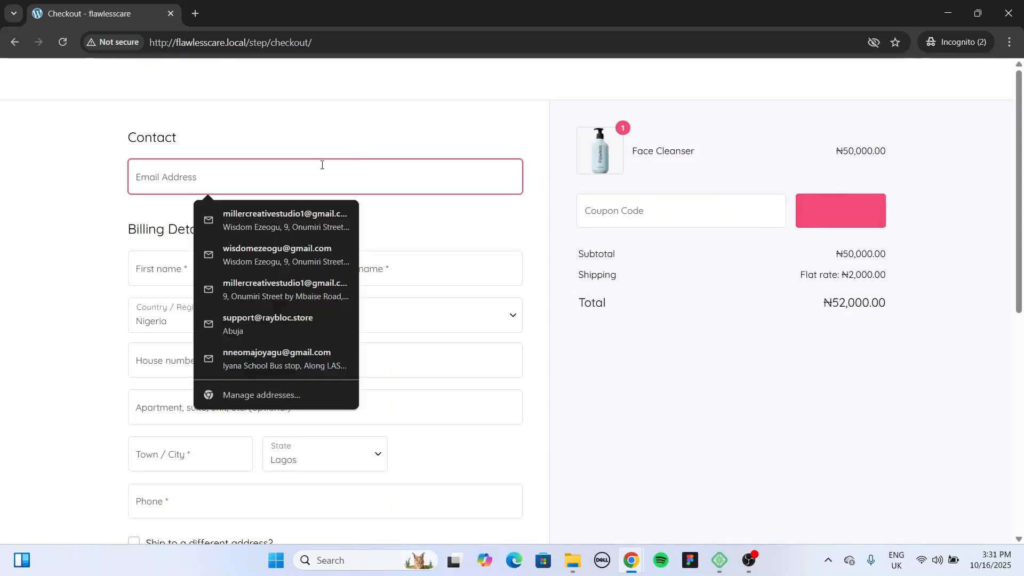
{"action": "left_click", "coordinate": [300, 213]}
Step: Trim the street address to just the street and keep Lagos as the billing state
{"action": "scroll", "coordinate": [389, 230], "scroll_direction": "down", "scroll_amount": 2}
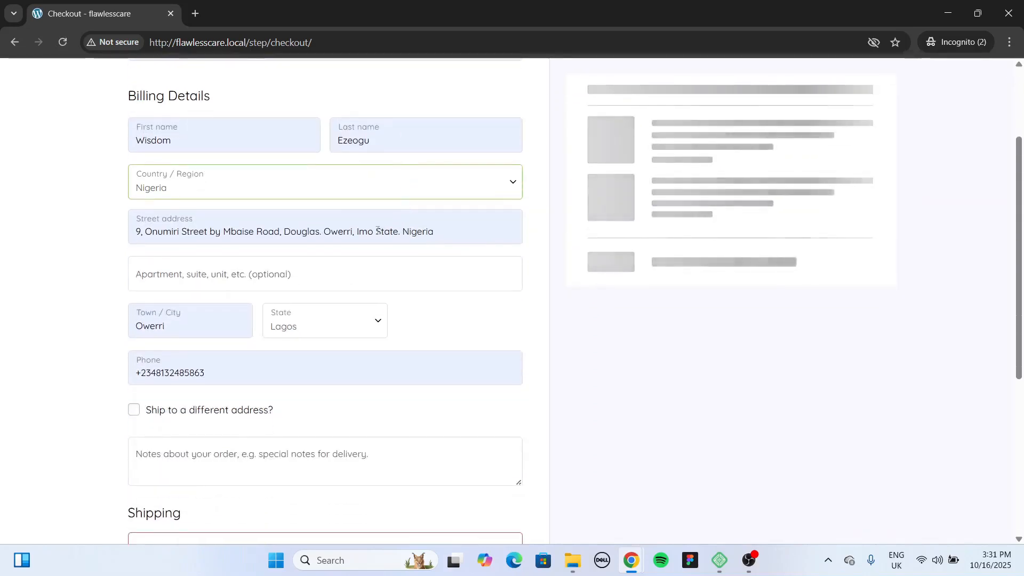
{"action": "left_click", "coordinate": [389, 230]}
{"action": "left_click_drag", "start_coordinate": [353, 232], "coordinate": [483, 231]}
{"action": "key", "text": "BackSpace"}
{"action": "left_click", "coordinate": [443, 271]}
{"action": "left_click", "coordinate": [311, 329]}
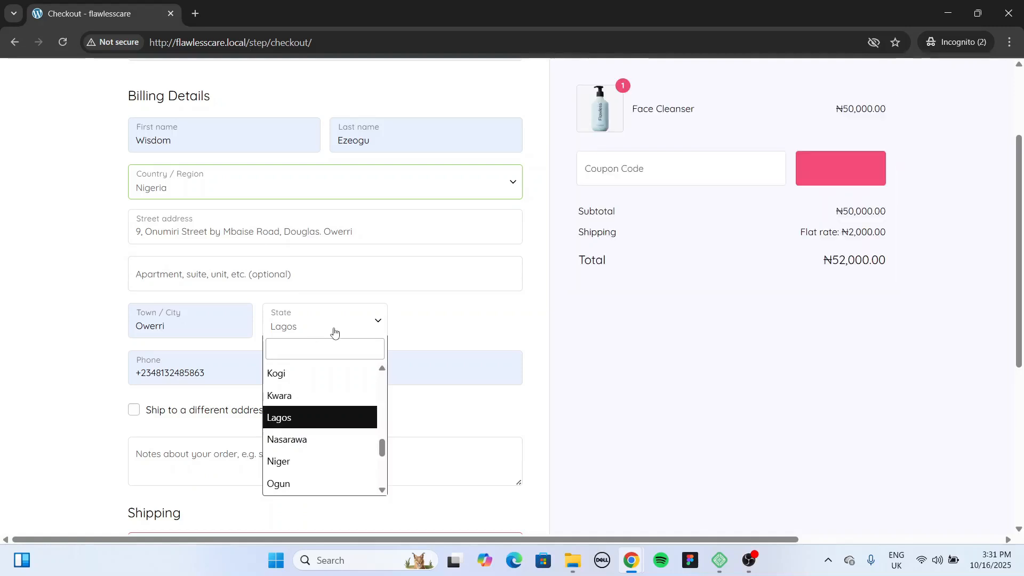
{"action": "left_click", "coordinate": [343, 327]}
{"action": "left_click_drag", "start_coordinate": [323, 225], "coordinate": [406, 229]}
{"action": "key", "text": "BackSpace"}
{"action": "left_click", "coordinate": [422, 290]}
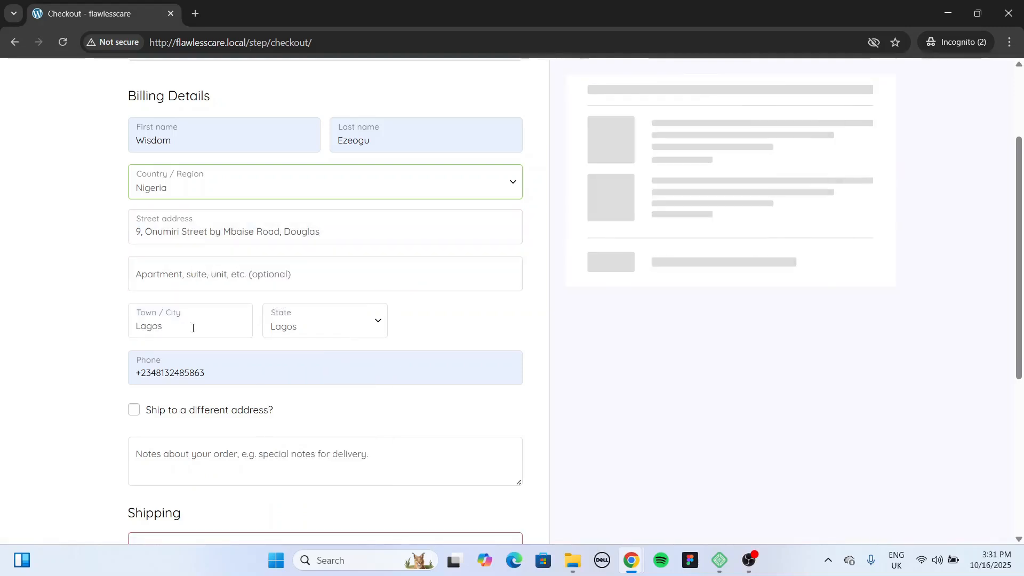
Step: Correct the billing phone number and place the ₦52,000.00 order
{"action": "left_click", "coordinate": [243, 365]}
{"action": "left_click", "coordinate": [260, 131]}
{"action": "scroll", "coordinate": [409, 352], "scroll_direction": "down", "scroll_amount": 3}
{"action": "scroll", "coordinate": [409, 352], "scroll_direction": "up", "scroll_amount": 3}
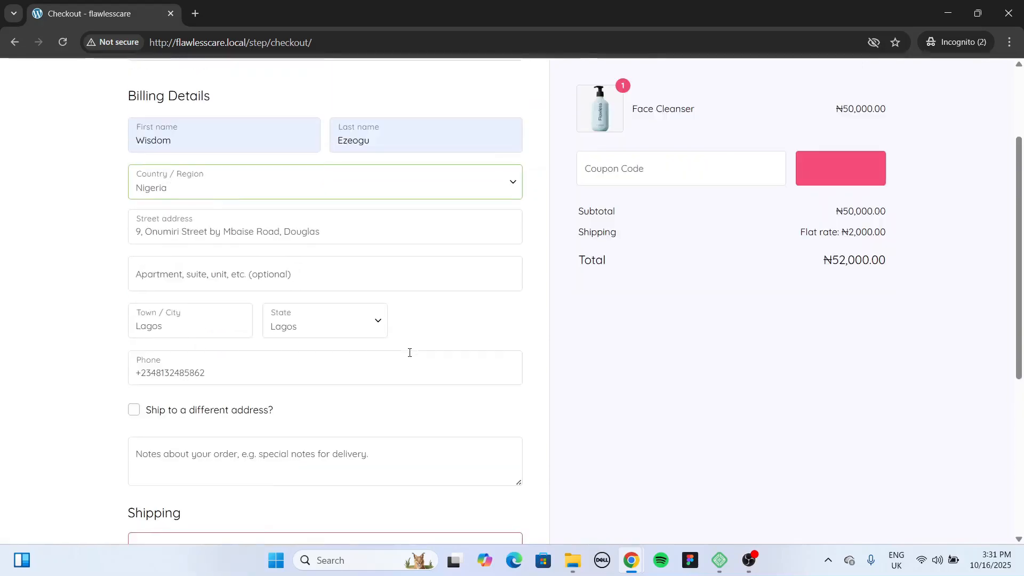
{"action": "scroll", "coordinate": [336, 272], "scroll_direction": "down", "scroll_amount": 5}
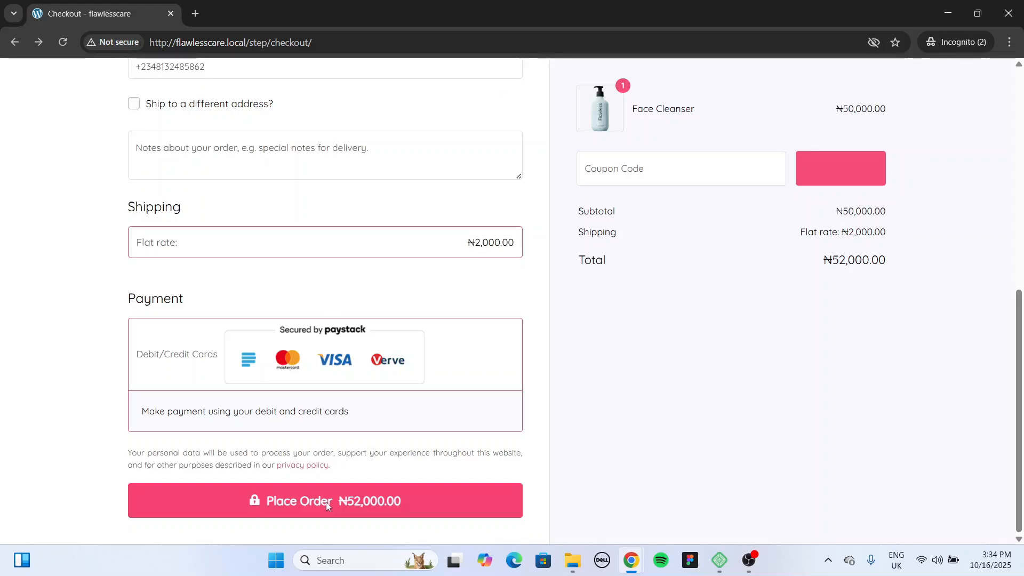
{"action": "left_click", "coordinate": [326, 501]}
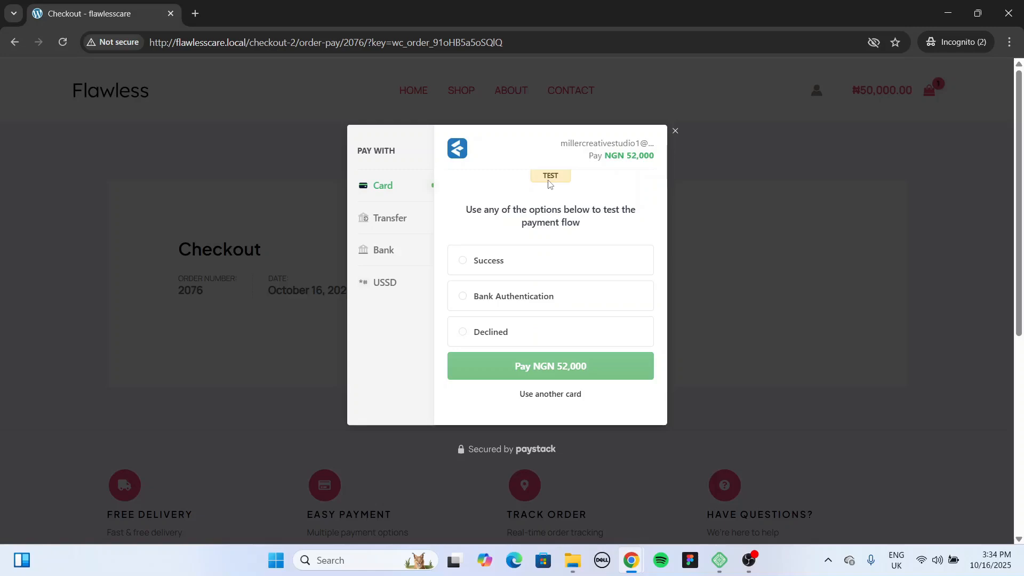
Step: Pay NGN 52,000 with Paystack's test Success option, then continue shopping from the thank-you page
{"action": "left_click", "coordinate": [525, 271]}
{"action": "left_click", "coordinate": [567, 369]}
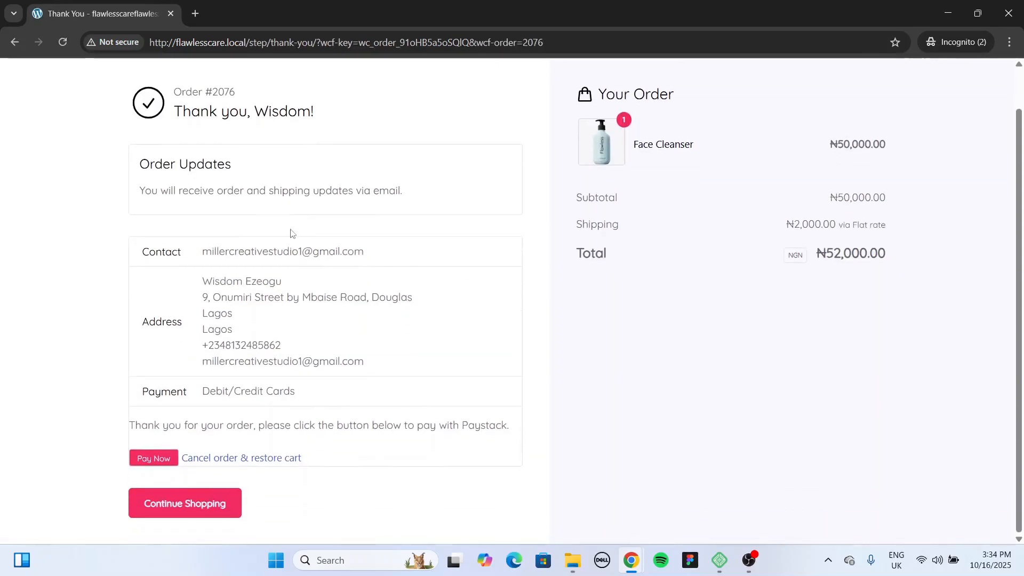
{"action": "scroll", "coordinate": [374, 400], "scroll_direction": "down", "scroll_amount": 1}
{"action": "left_click", "coordinate": [215, 504]}
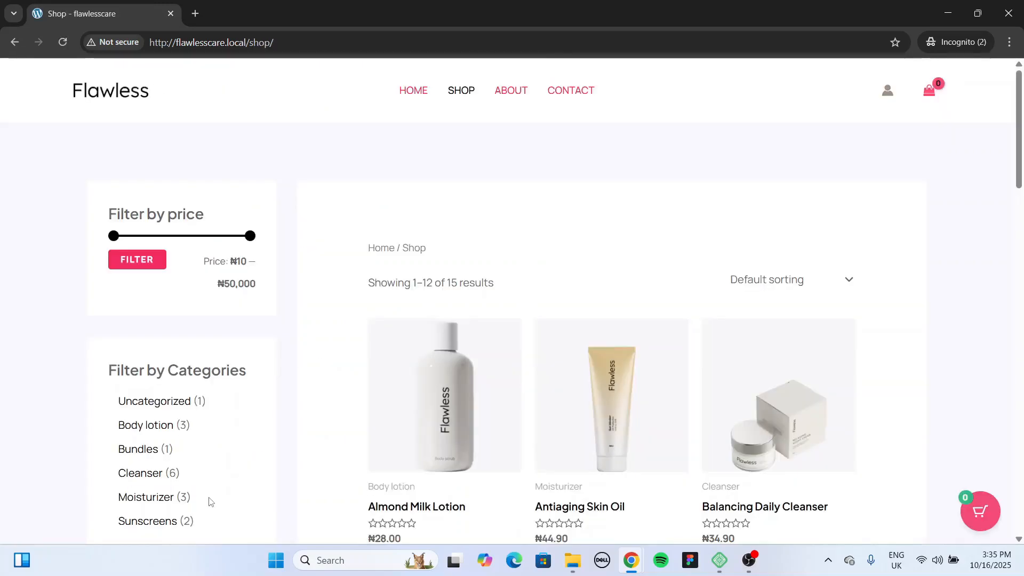
Step: Return to the store admin window showing the Site visibility settings
{"action": "scroll", "coordinate": [315, 403], "scroll_direction": "down", "scroll_amount": 4}
{"action": "scroll", "coordinate": [540, 302], "scroll_direction": "up", "scroll_amount": 4}
{"action": "key", "text": "alt+Tab"}
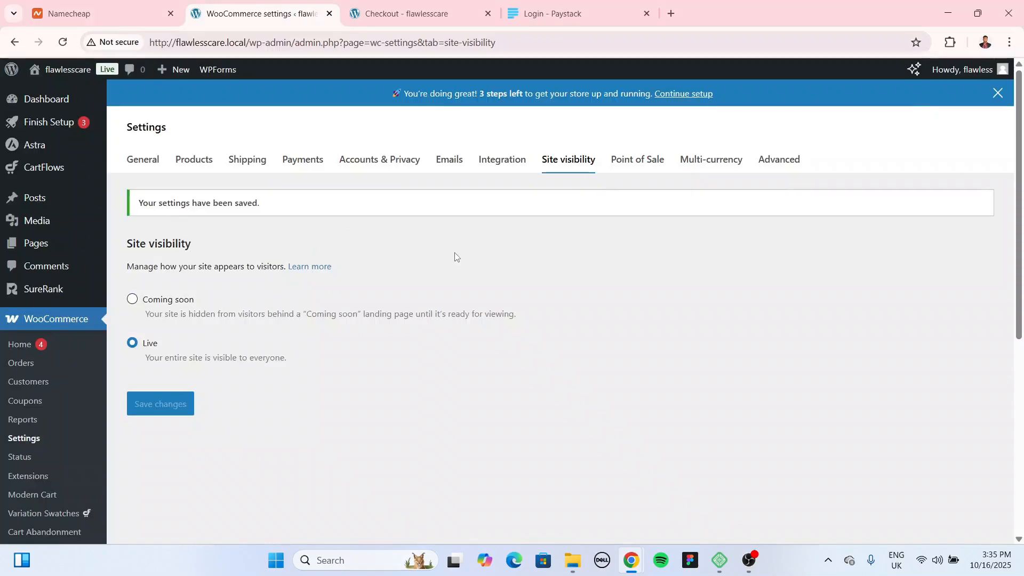
Step: Reload the admin and open order #2076 from WooCommerce Orders to confirm Processing status
{"action": "left_click", "coordinate": [62, 43]}
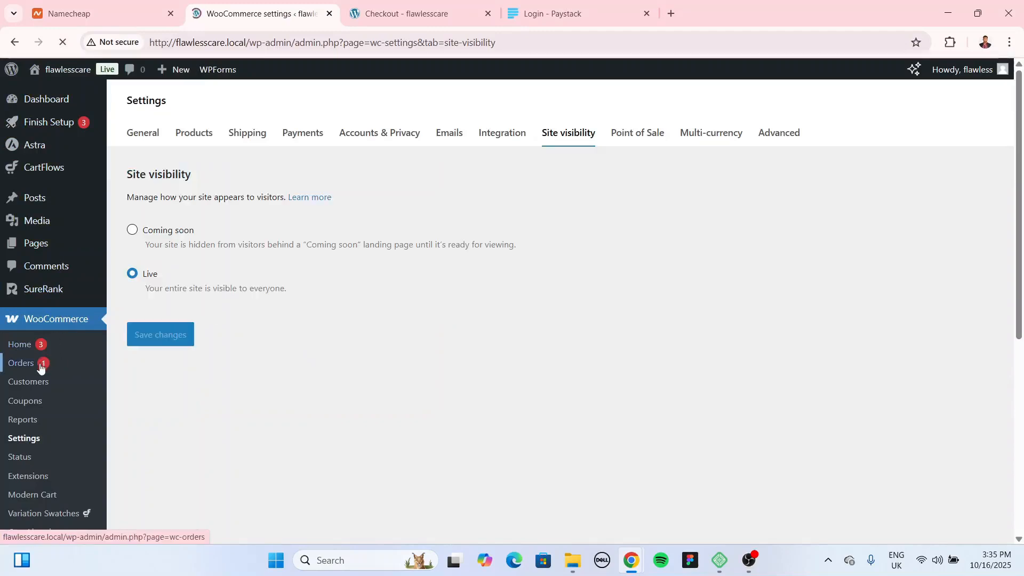
{"action": "left_click", "coordinate": [20, 364]}
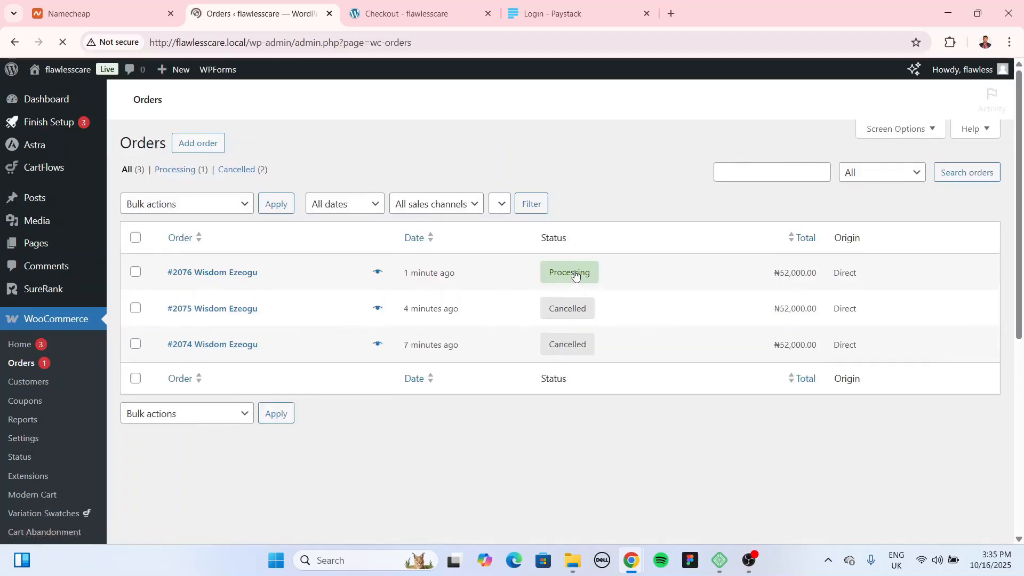
{"action": "left_click", "coordinate": [243, 274]}
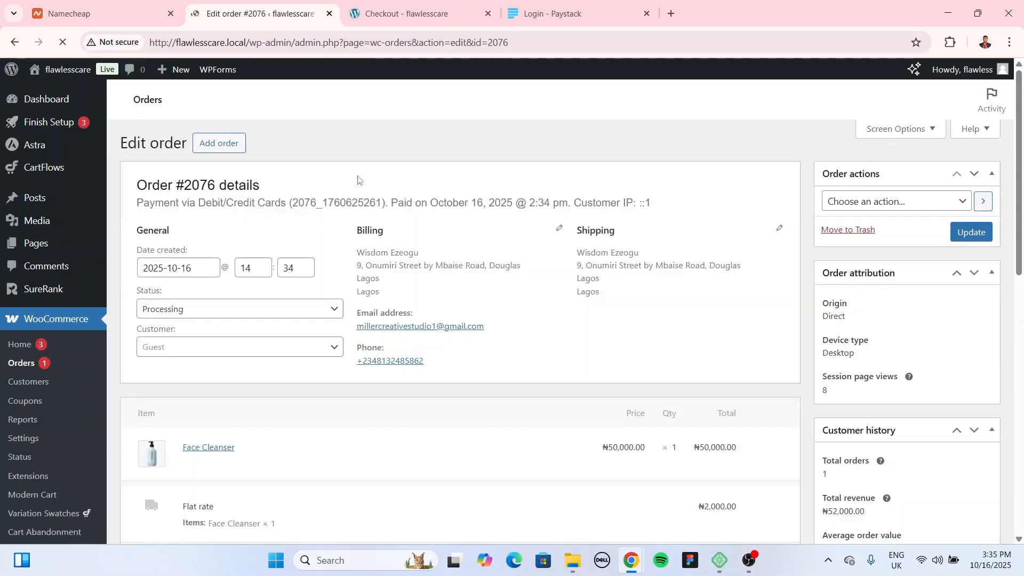
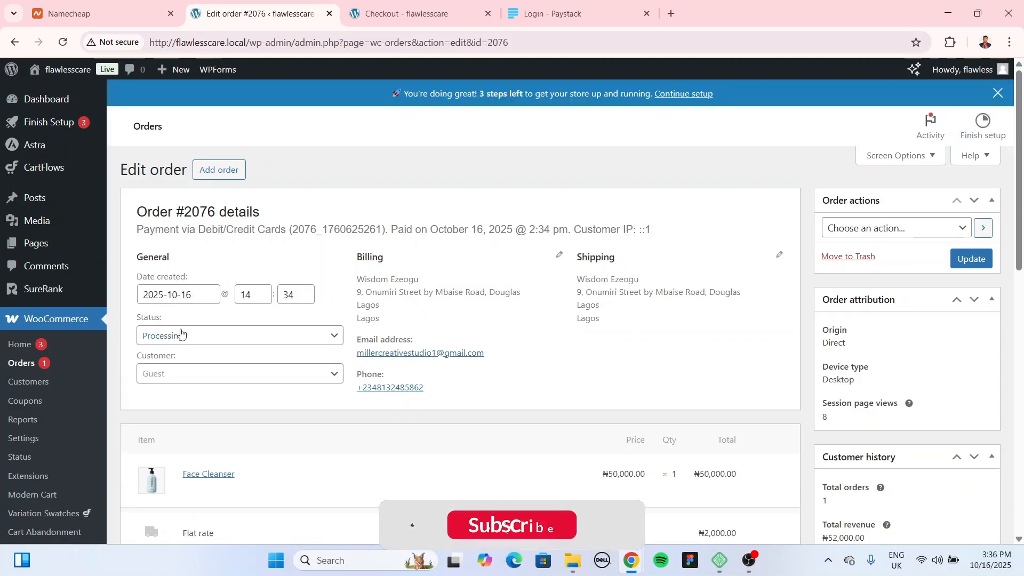
Step: Change the Face Cleanser order's status from Processing to Completed and update the order
{"action": "left_click", "coordinate": [211, 337]}
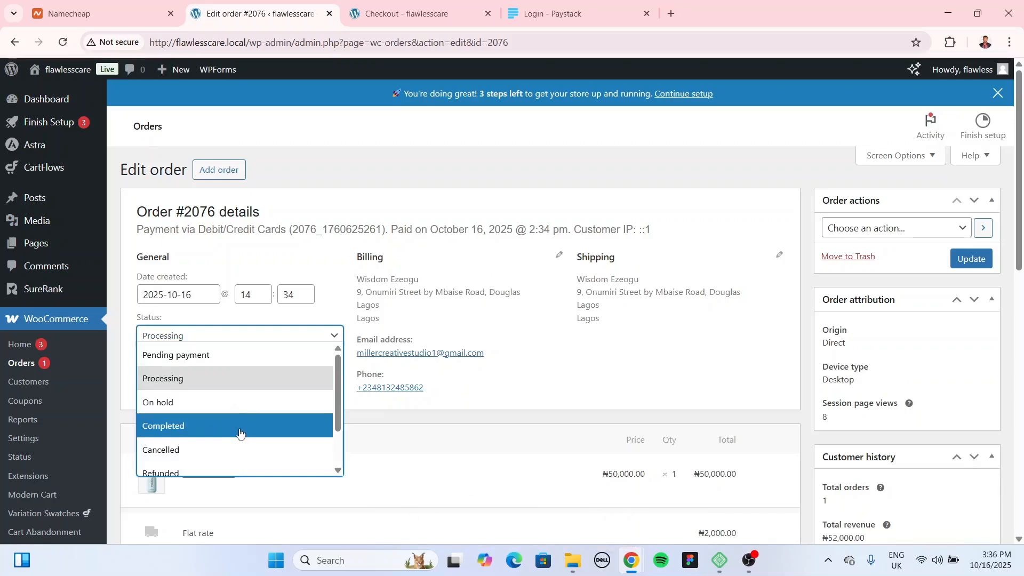
{"action": "scroll", "coordinate": [230, 421], "scroll_direction": "down", "scroll_amount": 2}
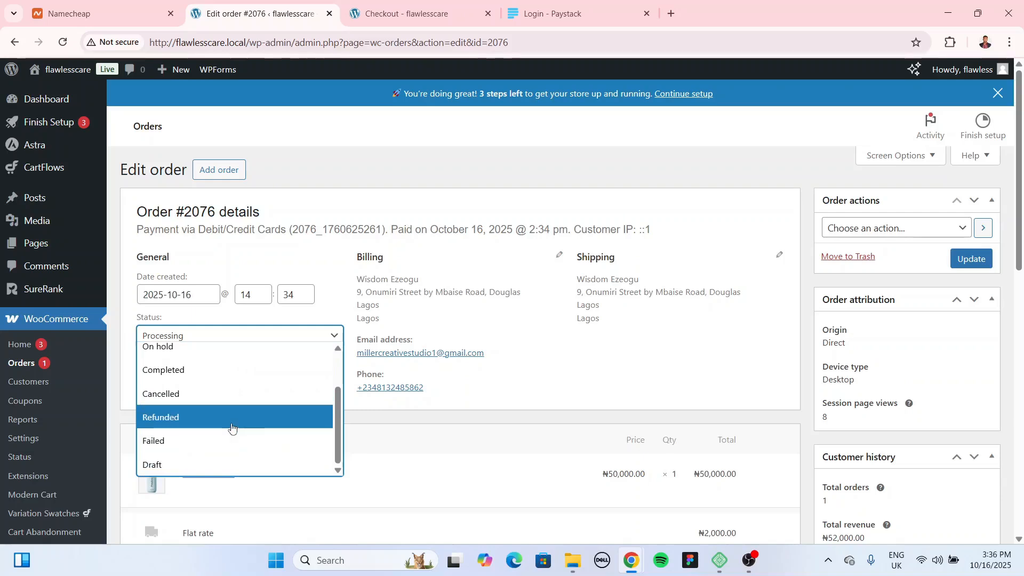
{"action": "left_click", "coordinate": [270, 370]}
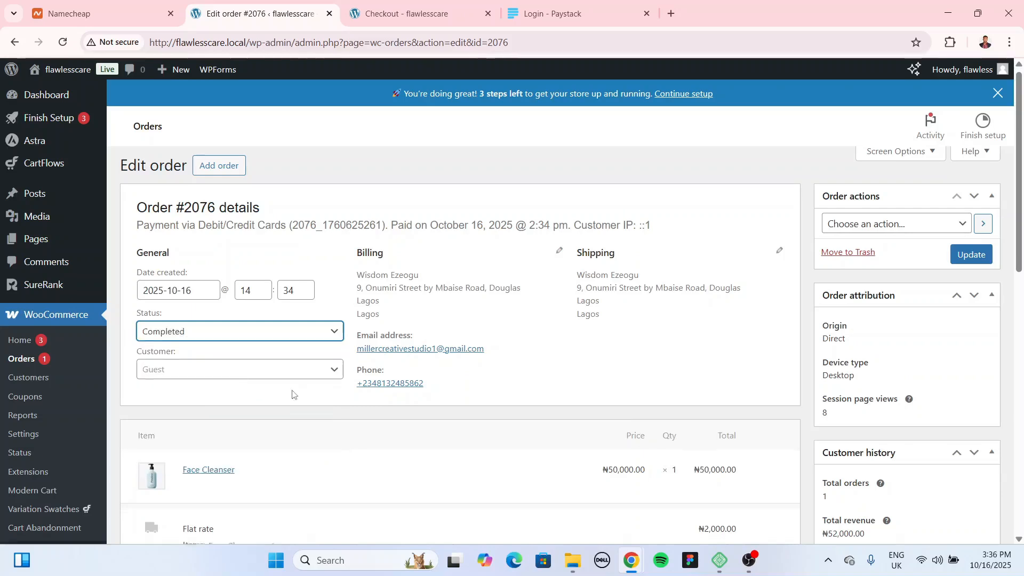
{"action": "scroll", "coordinate": [293, 394], "scroll_direction": "down", "scroll_amount": 1}
{"action": "left_click", "coordinate": [293, 310]}
{"action": "left_click", "coordinate": [364, 356]}
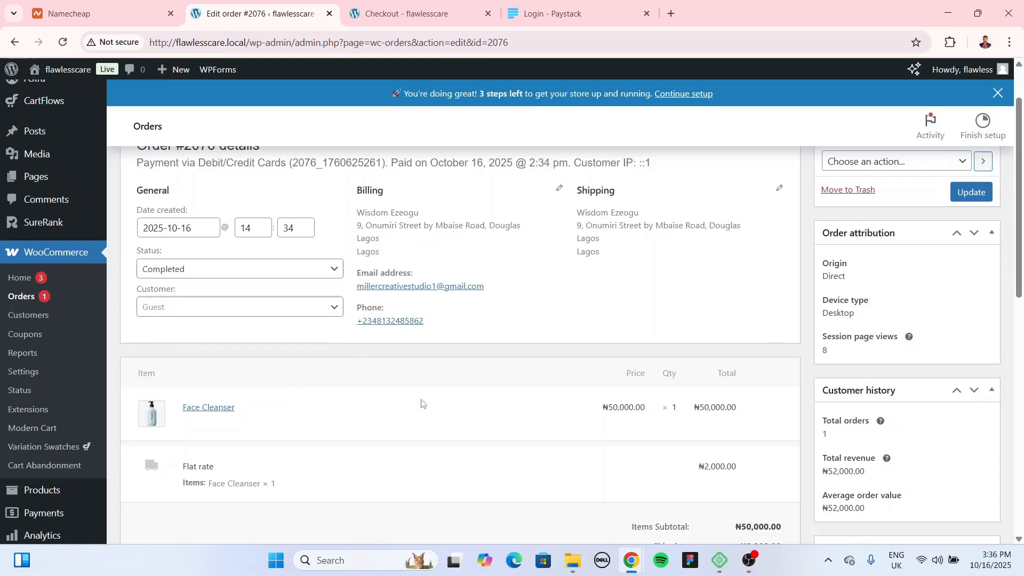
{"action": "scroll", "coordinate": [219, 335], "scroll_direction": "down", "scroll_amount": 1}
{"action": "scroll", "coordinate": [691, 426], "scroll_direction": "down", "scroll_amount": 3}
{"action": "scroll", "coordinate": [690, 426], "scroll_direction": "up", "scroll_amount": 5}
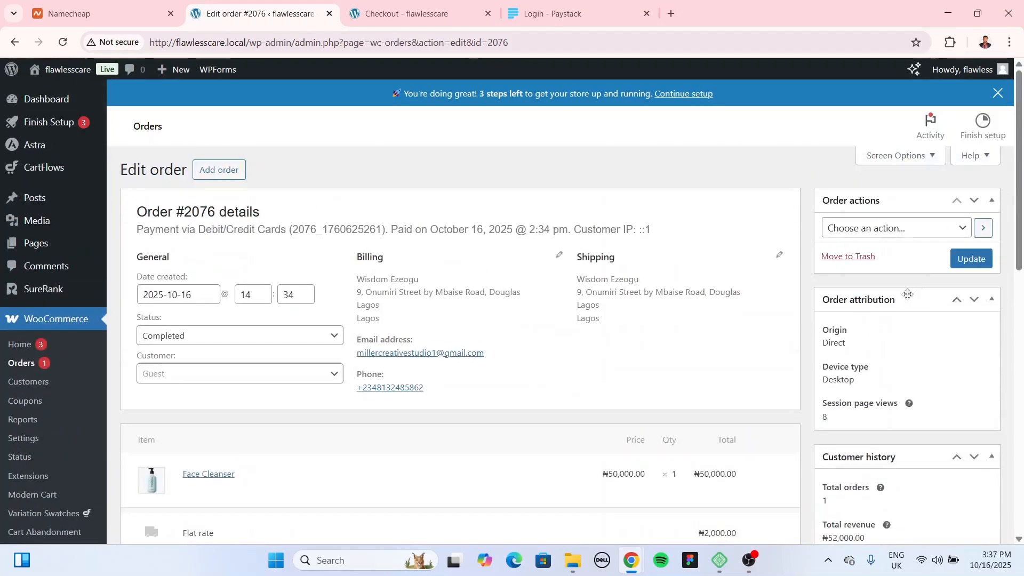
{"action": "right_click", "coordinate": [958, 276]}
{"action": "right_click", "coordinate": [671, 342]}
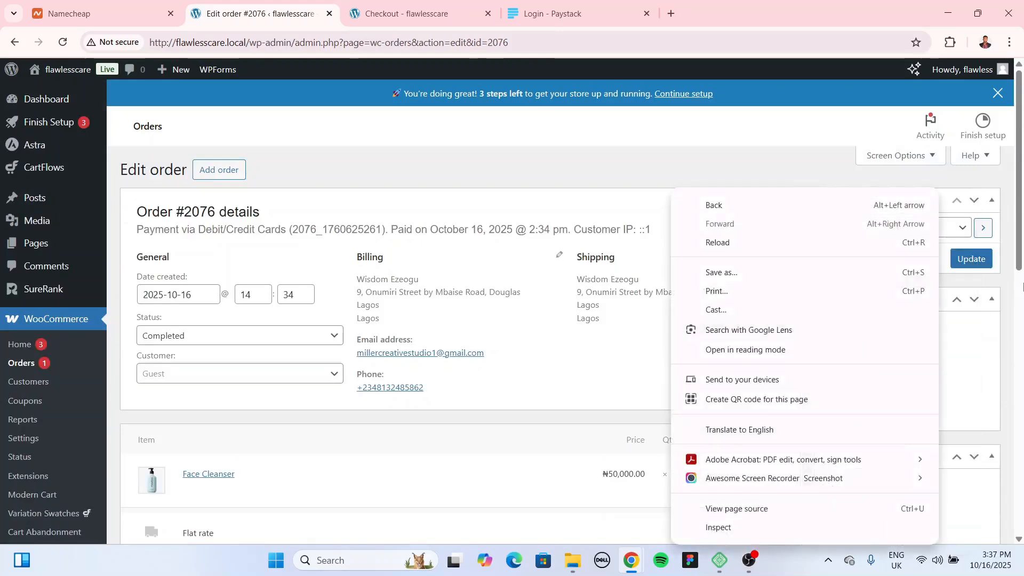
{"action": "left_click", "coordinate": [979, 260]}
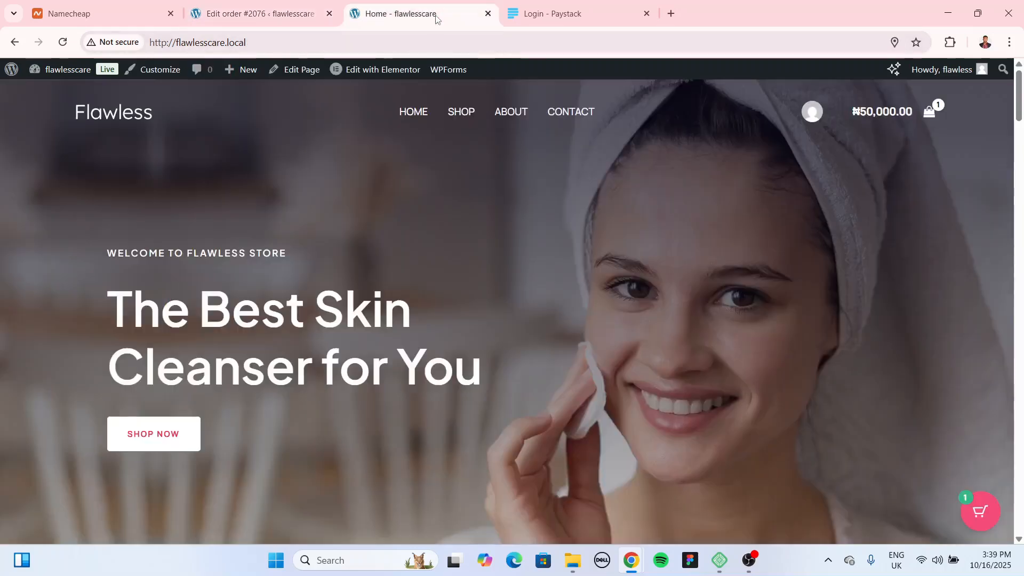
Step: Switch to the storefront Home tab and scroll through the home page
{"action": "left_click", "coordinate": [405, 13]}
{"action": "scroll", "coordinate": [526, 190], "scroll_direction": "down", "scroll_amount": 5}
{"action": "scroll", "coordinate": [267, 282], "scroll_direction": "up", "scroll_amount": 5}
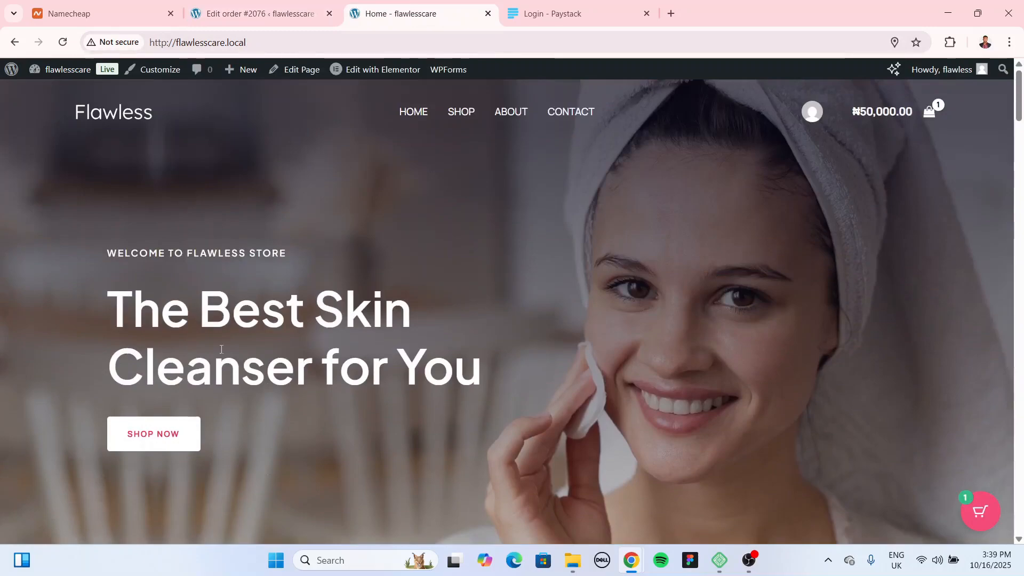
{"action": "scroll", "coordinate": [475, 357], "scroll_direction": "down", "scroll_amount": 10}
{"action": "scroll", "coordinate": [486, 305], "scroll_direction": "down", "scroll_amount": 5}
{"action": "scroll", "coordinate": [486, 305], "scroll_direction": "down", "scroll_amount": 10}
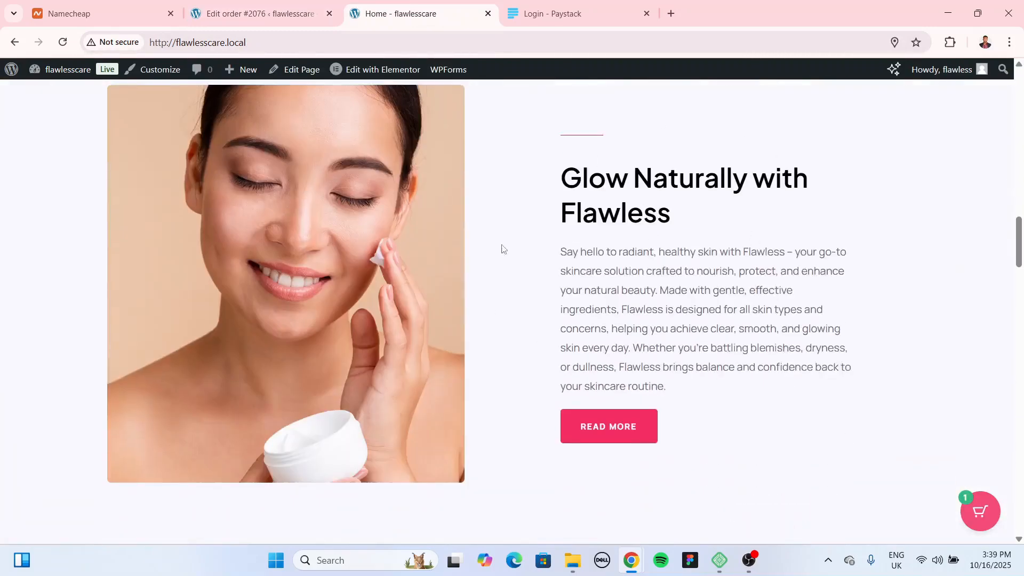
{"action": "scroll", "coordinate": [543, 301], "scroll_direction": "up", "scroll_amount": 20}
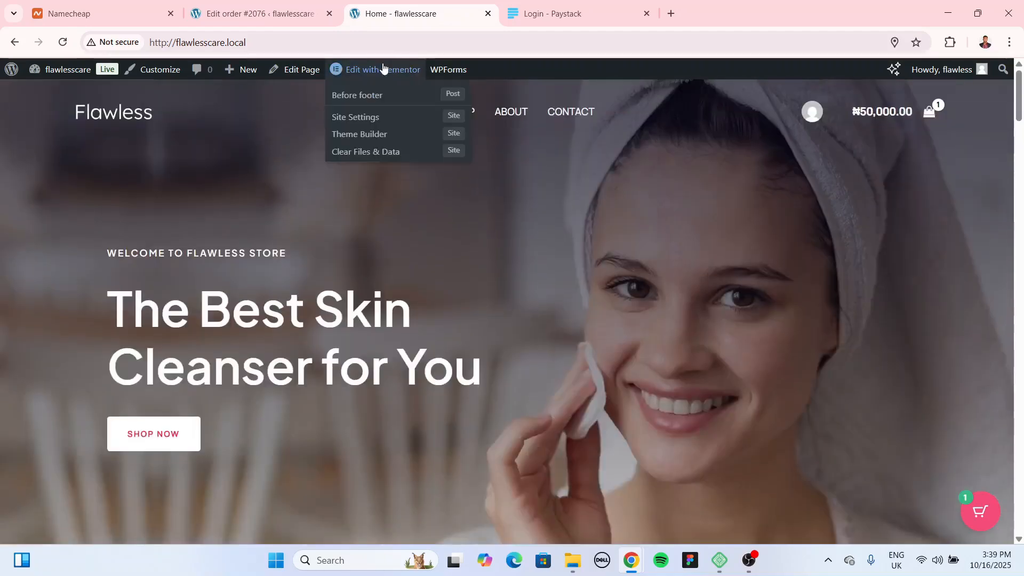
Step: Open Edit with Elementor in a new tab and switch to the editor
{"action": "mouse_move", "coordinate": [382, 75]}
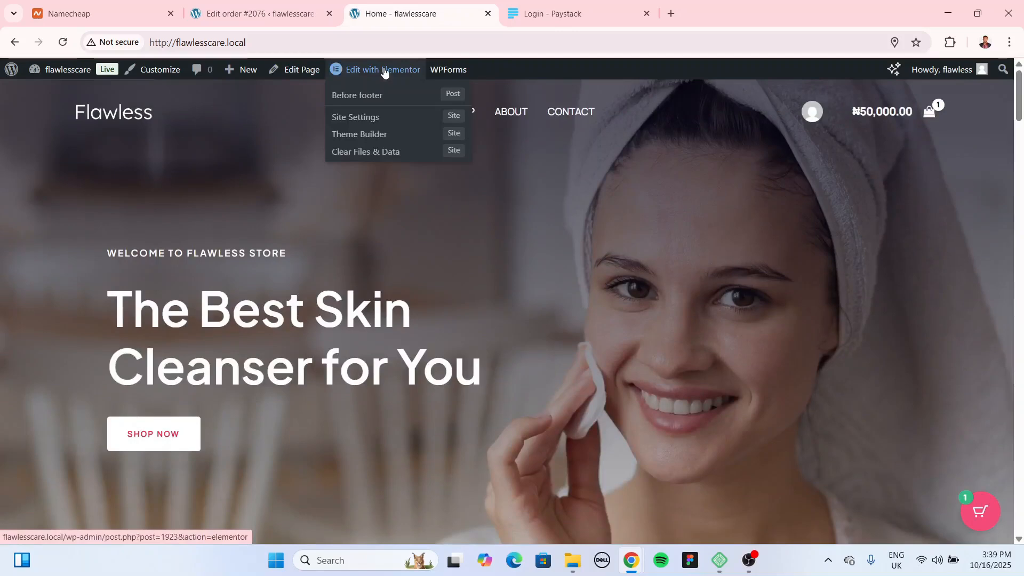
{"action": "right_click", "coordinate": [379, 76]}
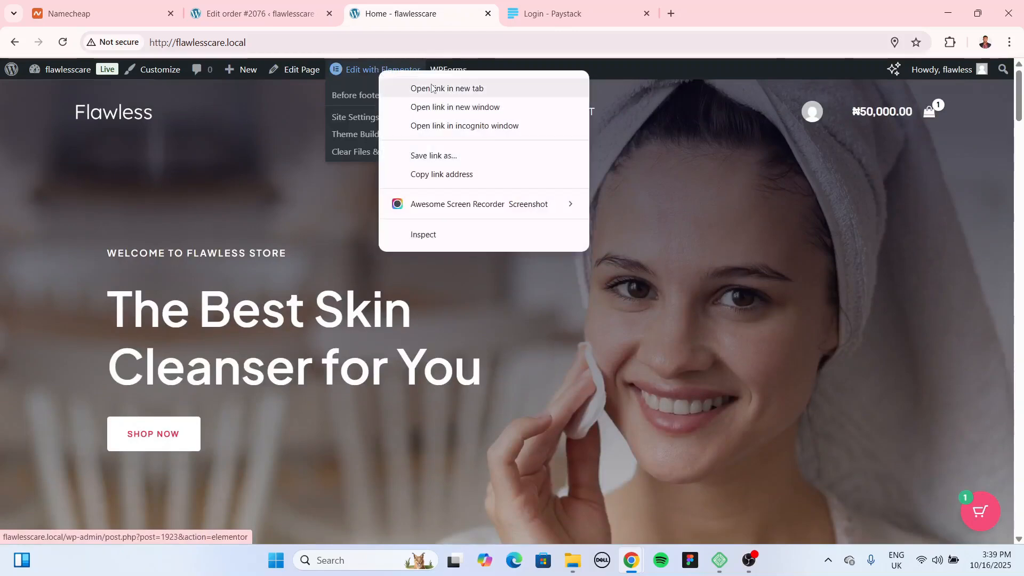
{"action": "left_click", "coordinate": [433, 89]}
{"action": "left_click", "coordinate": [547, 15]}
{"action": "left_click", "coordinate": [391, 21]}
{"action": "scroll", "coordinate": [279, 274], "scroll_direction": "down", "scroll_amount": 15}
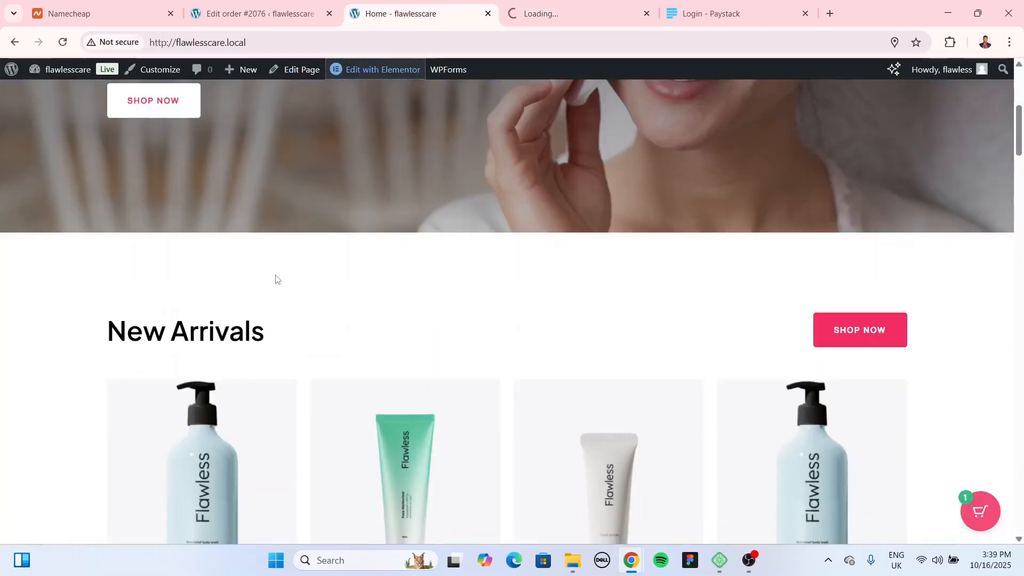
{"action": "scroll", "coordinate": [791, 393], "scroll_direction": "down", "scroll_amount": 20}
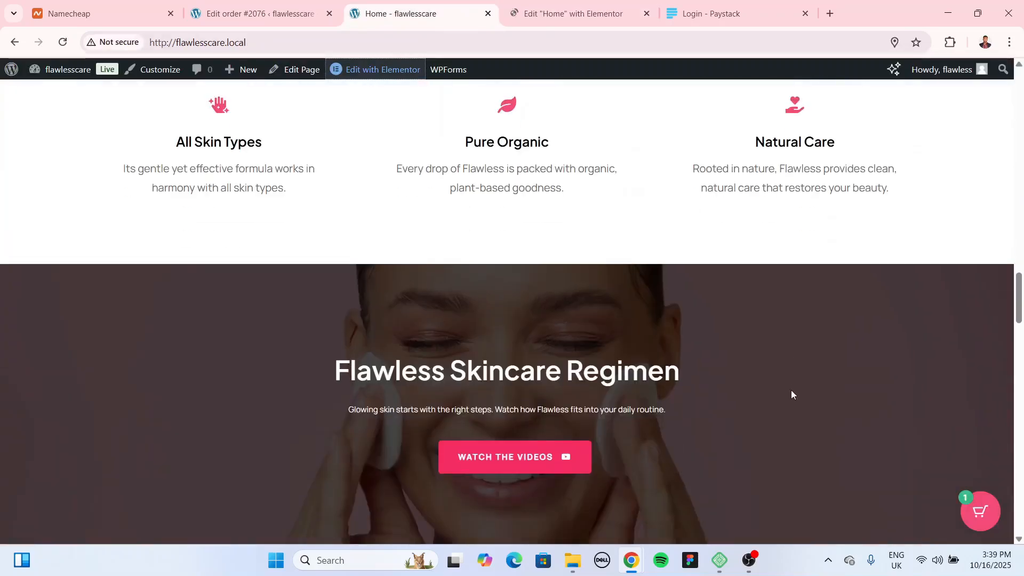
{"action": "key", "text": "ctrl+Tab"}
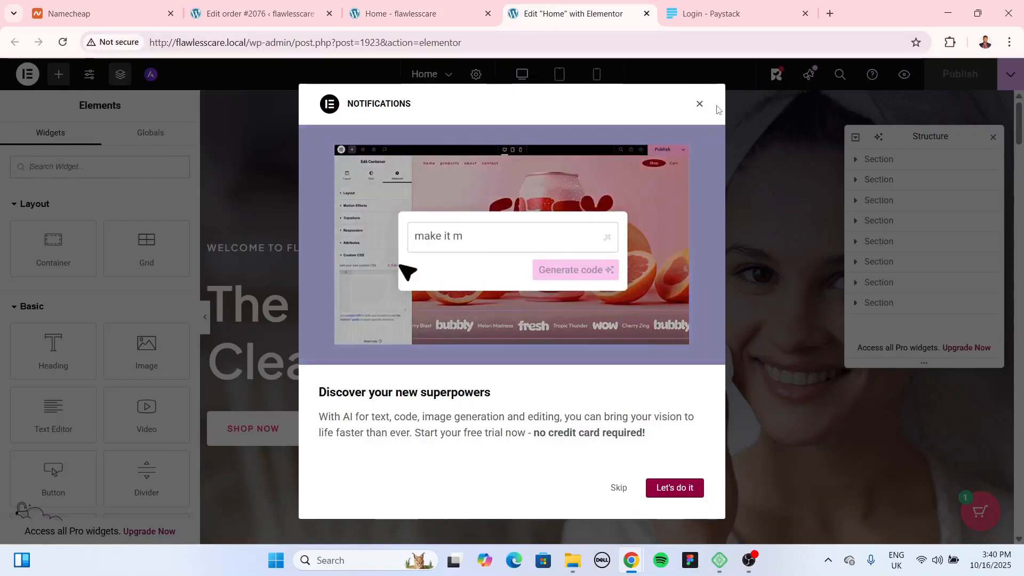
Step: Dismiss the Notifications popup and Structure panel, then open the 'The Best Skin Cleanser for You' hero section's settings
{"action": "left_click", "coordinate": [699, 105]}
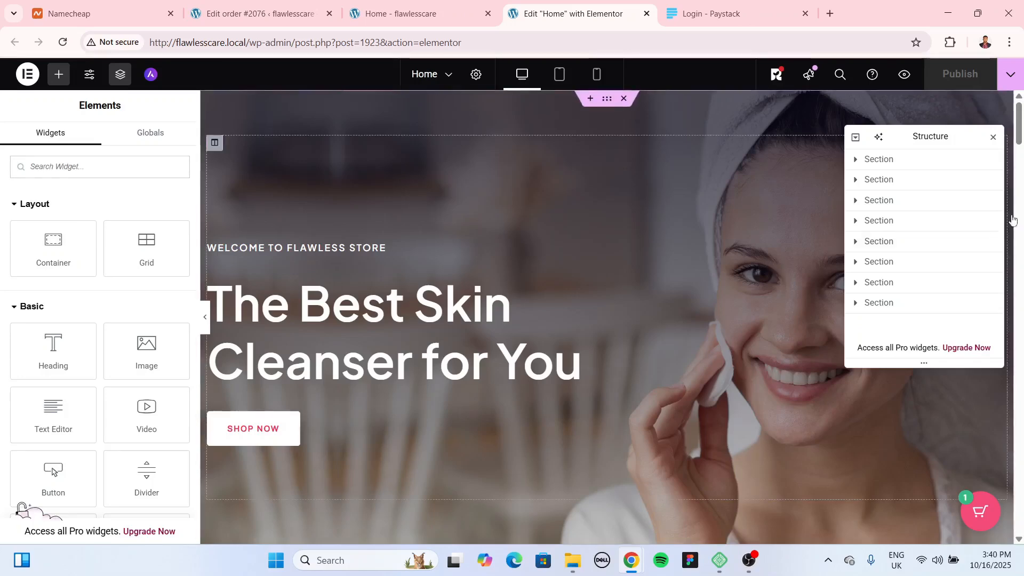
{"action": "left_click", "coordinate": [992, 137]}
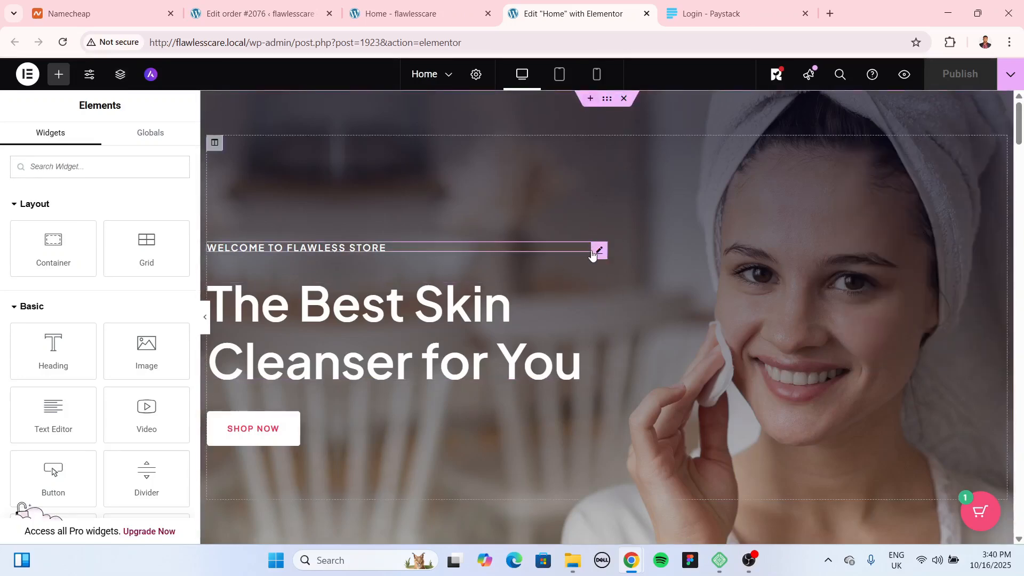
{"action": "scroll", "coordinate": [592, 256], "scroll_direction": "down", "scroll_amount": 4}
{"action": "scroll", "coordinate": [592, 251], "scroll_direction": "down", "scroll_amount": 5}
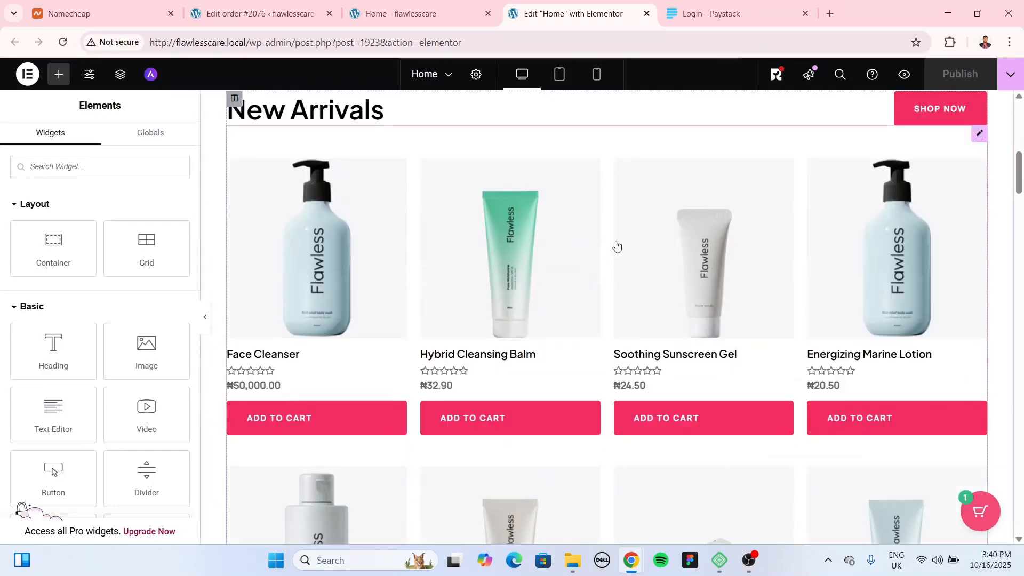
{"action": "scroll", "coordinate": [624, 243], "scroll_direction": "up", "scroll_amount": 5}
{"action": "scroll", "coordinate": [621, 224], "scroll_direction": "up", "scroll_amount": 5}
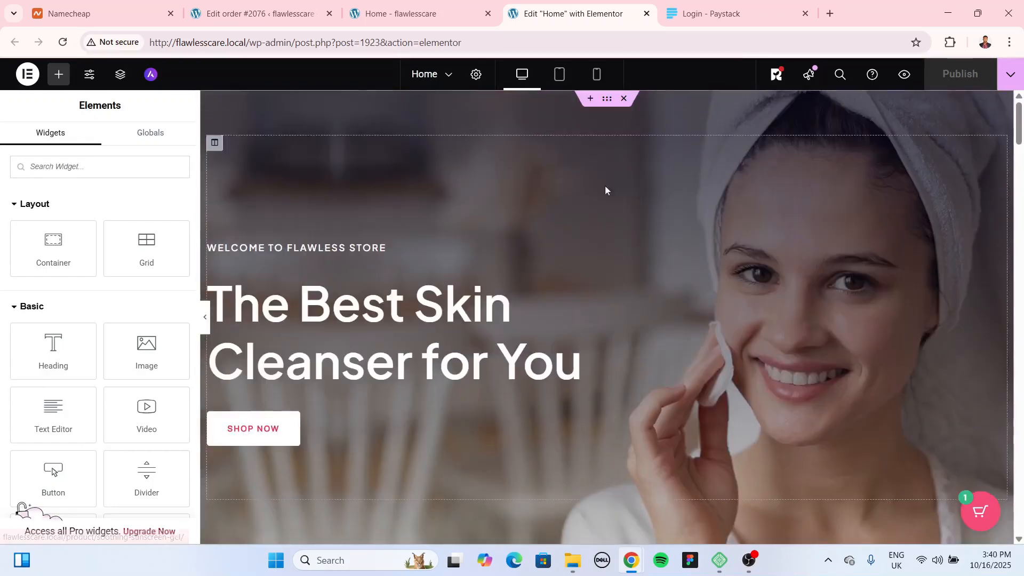
{"action": "right_click", "coordinate": [608, 107]}
{"action": "left_click", "coordinate": [607, 115]}
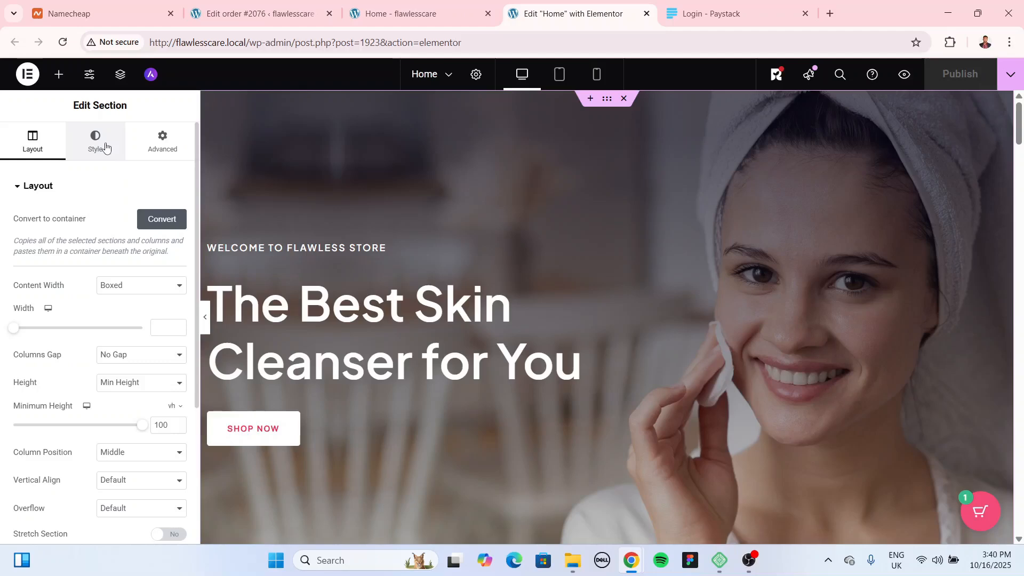
Step: Change the hero heading to 'The Best Skin Products for You'
{"action": "left_click", "coordinate": [597, 292]}
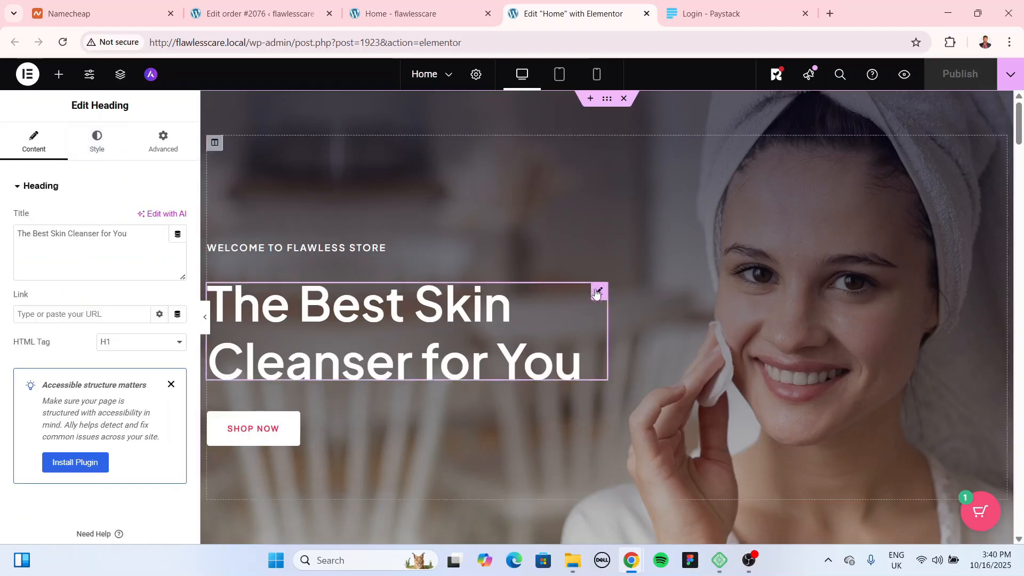
{"action": "double_click", "coordinate": [107, 238]}
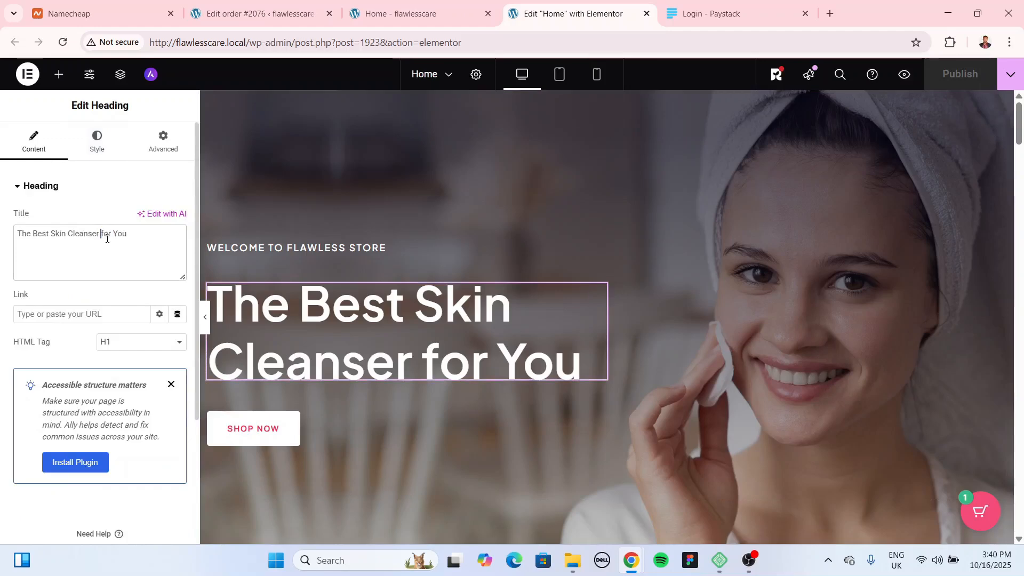
{"action": "key", "text": "ctrl+BackSpace"}
{"action": "type", "text": "Products"}
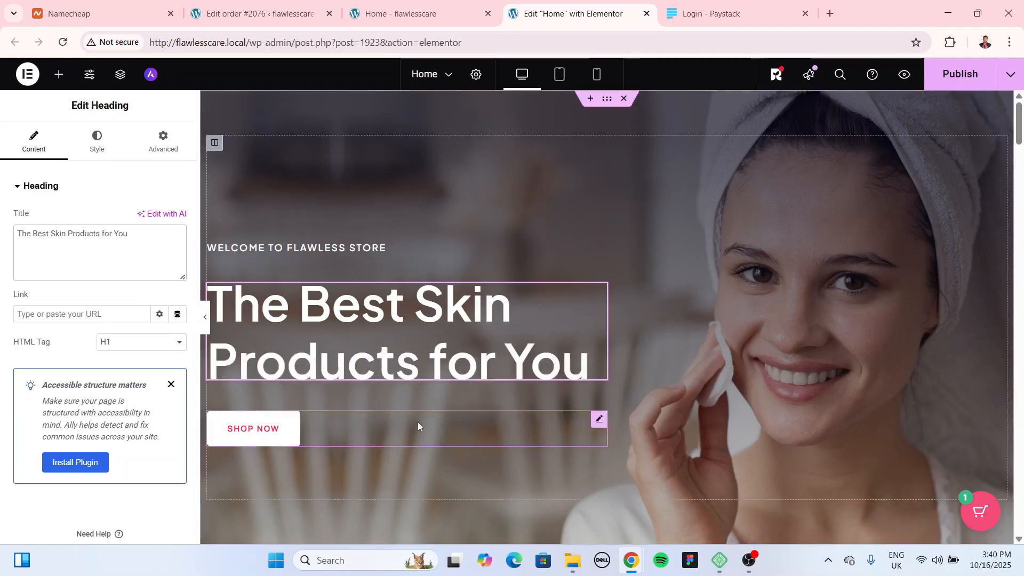
{"action": "left_click", "coordinate": [275, 430]}
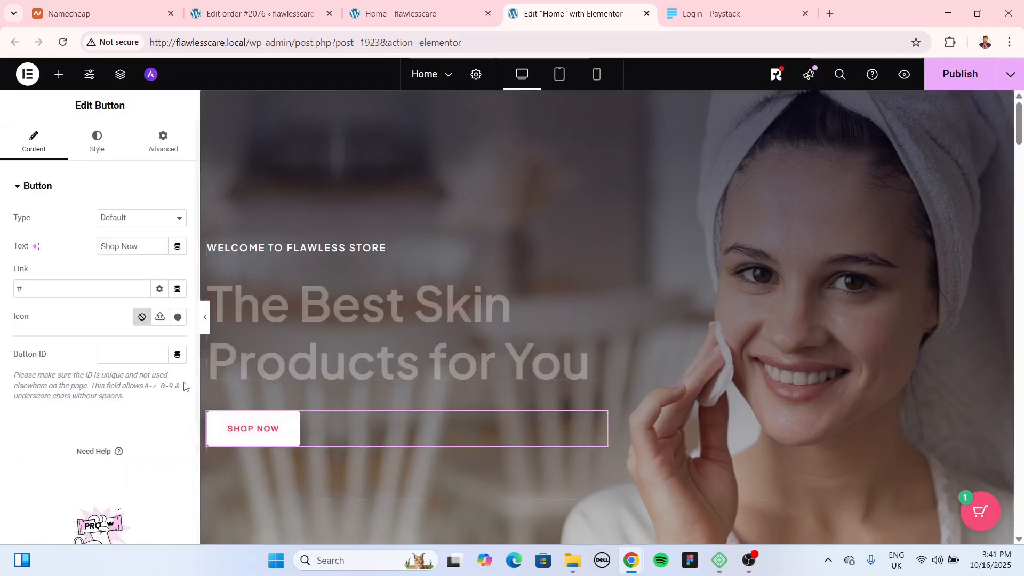
{"action": "left_click", "coordinate": [64, 286]}
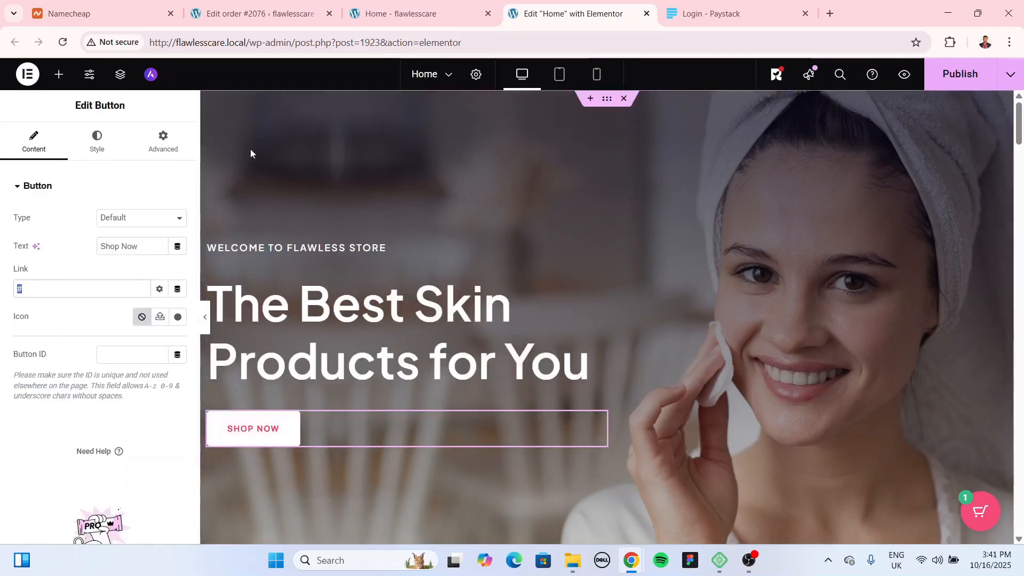
{"action": "type", "text": "shop"}
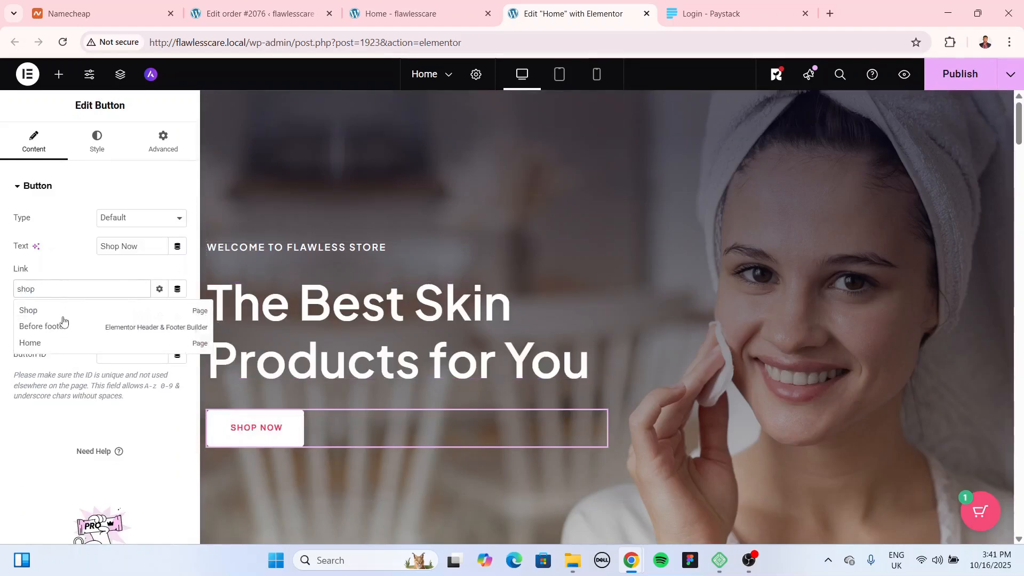
{"action": "left_click", "coordinate": [57, 314]}
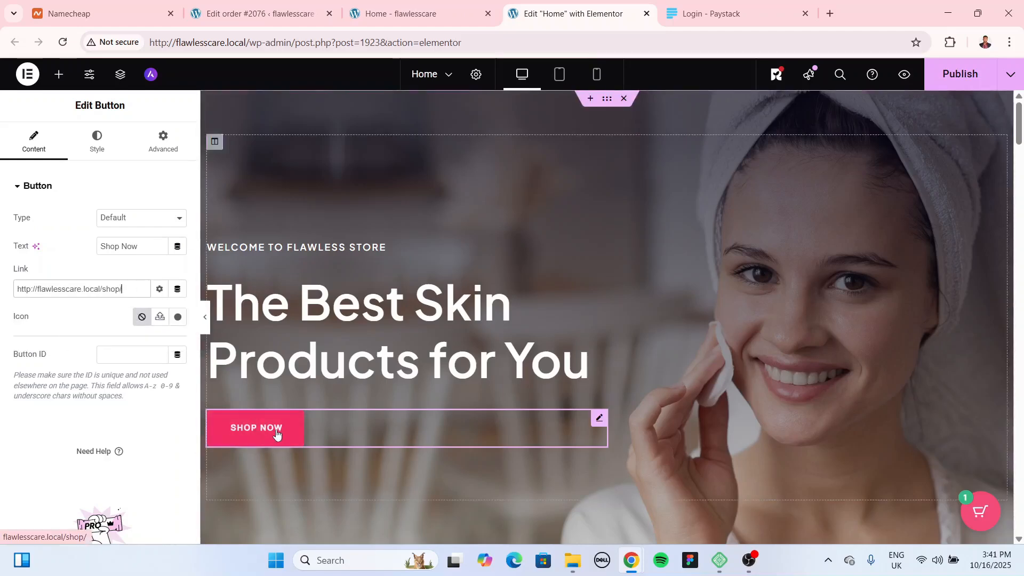
{"action": "scroll", "coordinate": [666, 395], "scroll_direction": "down", "scroll_amount": 8}
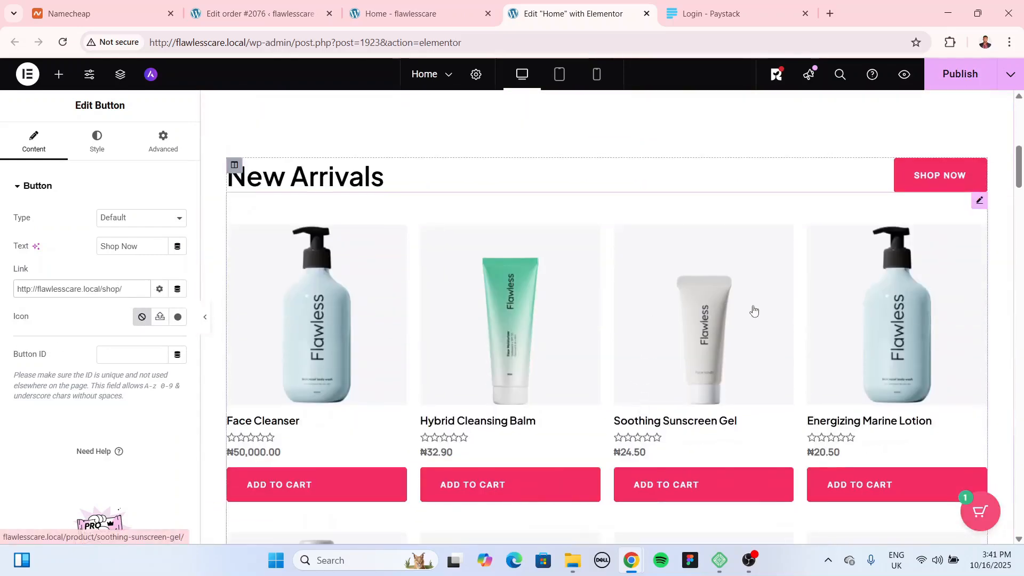
Step: Replace the New Arrivals SHOP NOW button's # link with the Shop page
{"action": "left_click", "coordinate": [939, 175]}
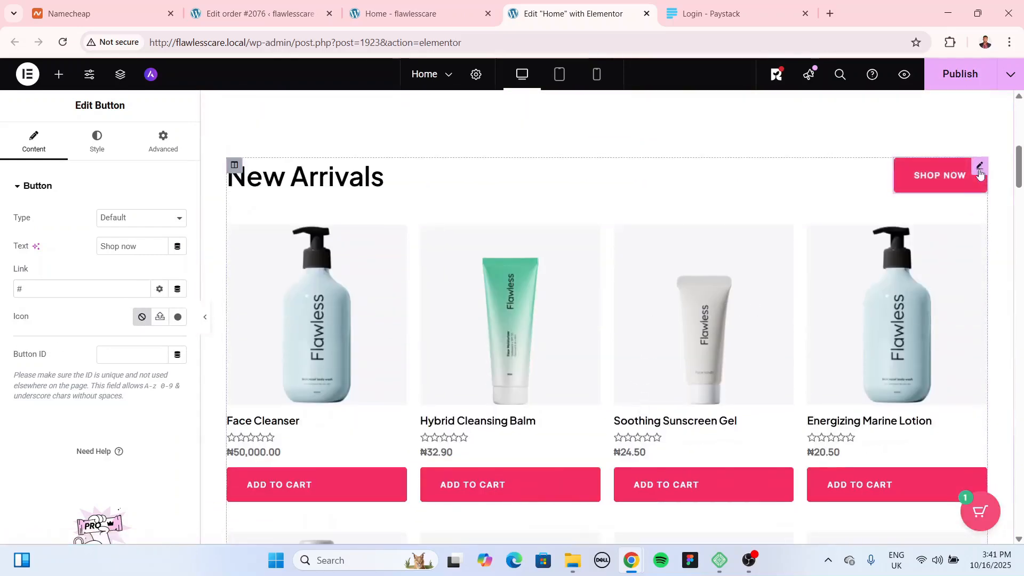
{"action": "left_click", "coordinate": [62, 288]}
{"action": "key", "text": "BackSpace"}
{"action": "type", "text": "shop"}
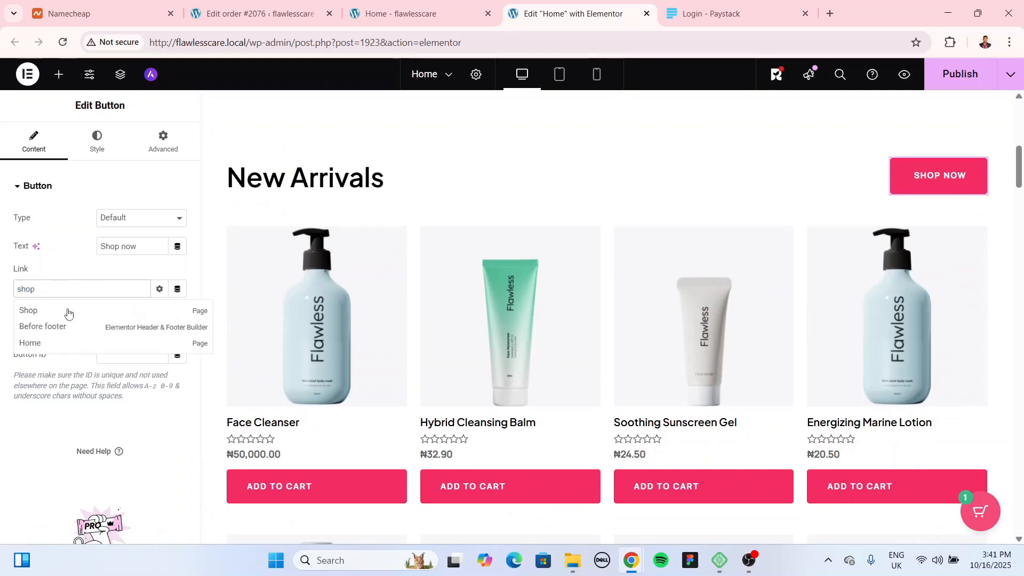
{"action": "right_click", "coordinate": [68, 313]}
{"action": "left_click", "coordinate": [30, 310]}
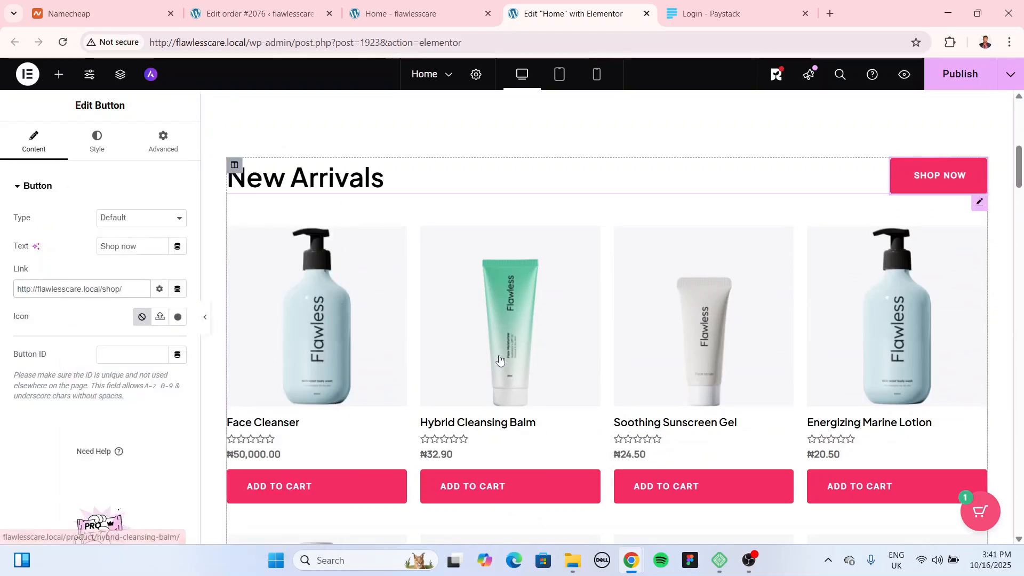
{"action": "scroll", "coordinate": [965, 238], "scroll_direction": "down", "scroll_amount": 1}
Step: Check the New Arrivals product grid, Glow Naturally paragraph and its photo's settings
{"action": "left_click", "coordinate": [965, 239]}
{"action": "scroll", "coordinate": [505, 249], "scroll_direction": "down", "scroll_amount": 10}
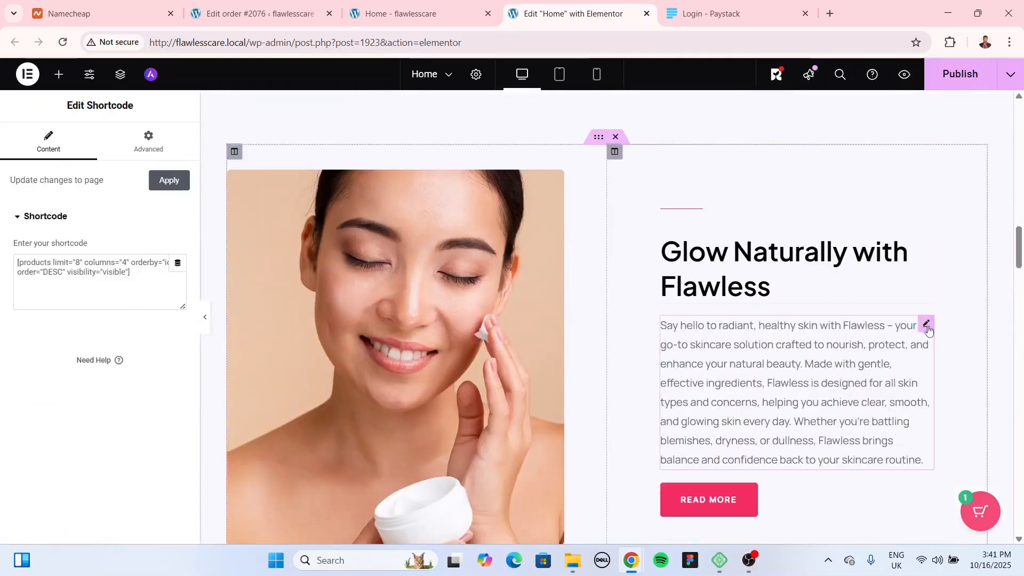
{"action": "left_click", "coordinate": [918, 329]}
{"action": "right_click", "coordinate": [103, 310]}
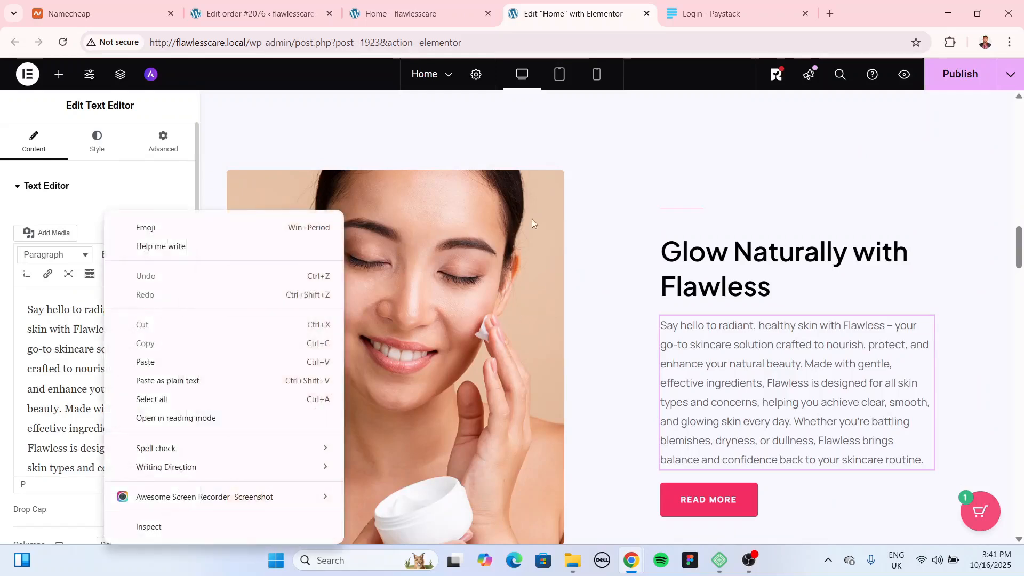
{"action": "key", "text": "Escape"}
{"action": "left_click", "coordinate": [557, 178]}
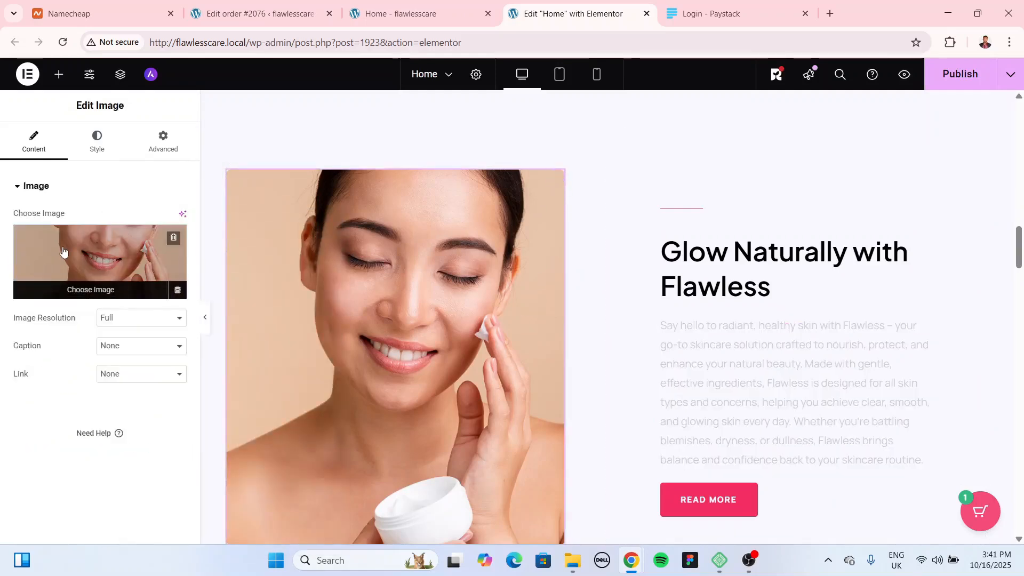
Step: Check the Watch the Videos button, Most Loved by the Customers intro and middle testimonial settings
{"action": "scroll", "coordinate": [634, 355], "scroll_direction": "down", "scroll_amount": 7}
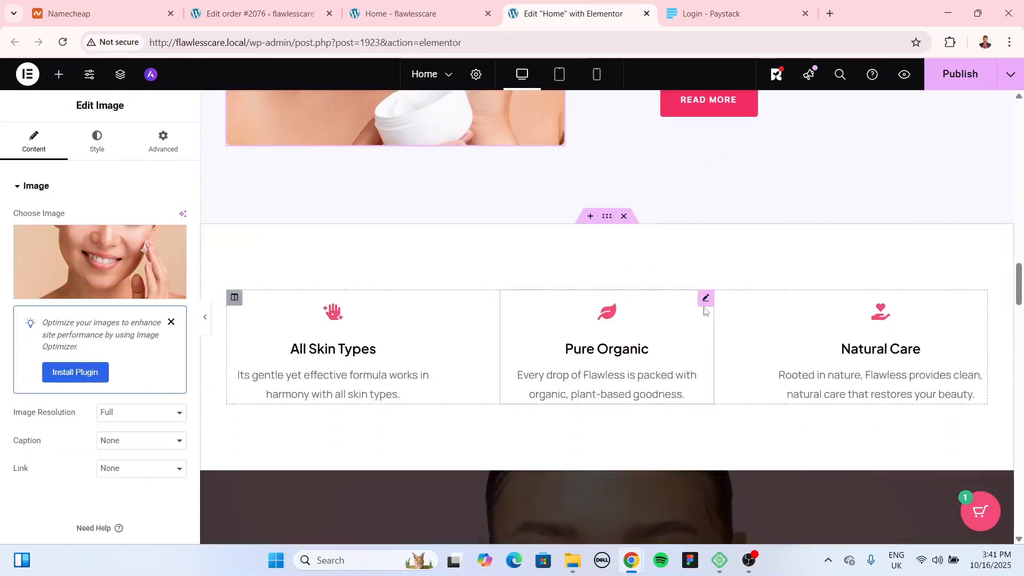
{"action": "scroll", "coordinate": [741, 345], "scroll_direction": "down", "scroll_amount": 5}
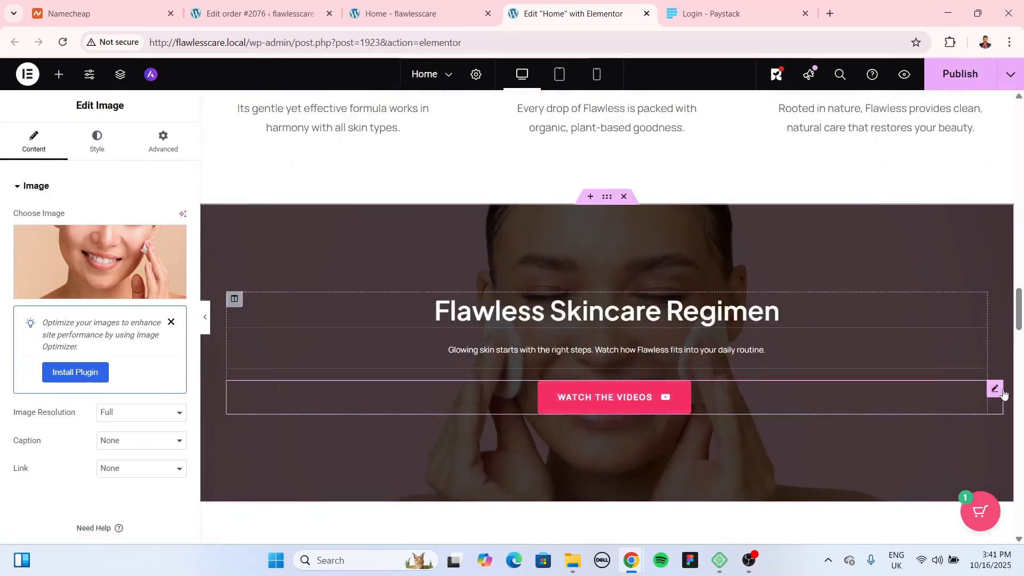
{"action": "left_click", "coordinate": [994, 389]}
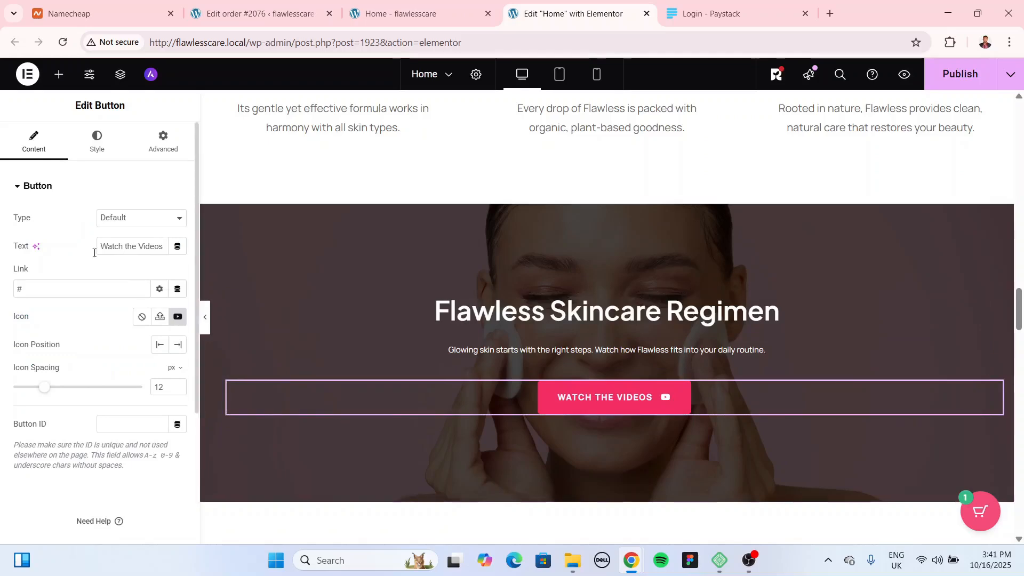
{"action": "scroll", "coordinate": [693, 392], "scroll_direction": "down", "scroll_amount": 8}
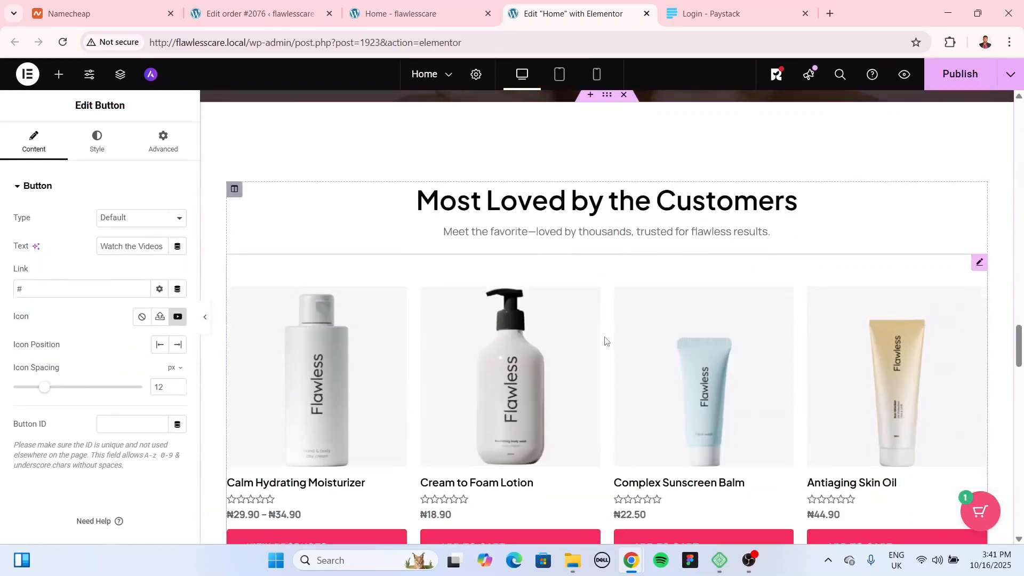
{"action": "left_click", "coordinate": [770, 231]}
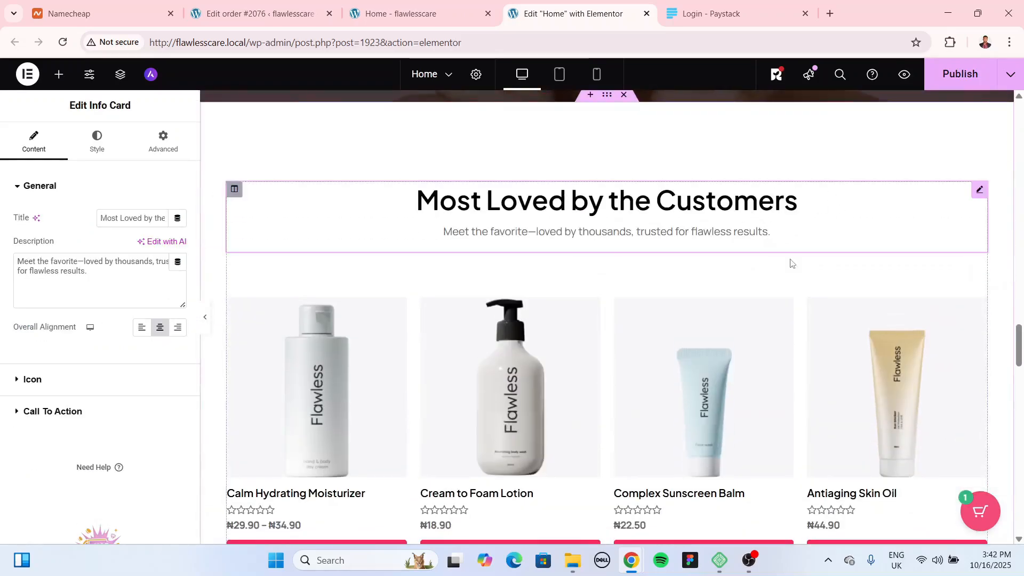
{"action": "scroll", "coordinate": [541, 251], "scroll_direction": "down", "scroll_amount": 4}
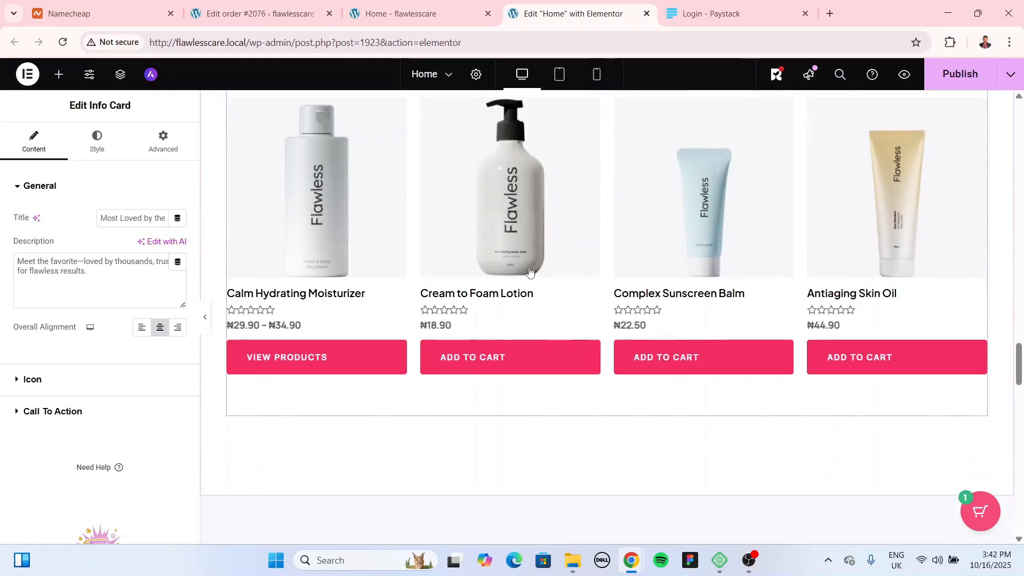
{"action": "scroll", "coordinate": [802, 281], "scroll_direction": "down", "scroll_amount": 5}
{"action": "scroll", "coordinate": [714, 333], "scroll_direction": "down", "scroll_amount": 1}
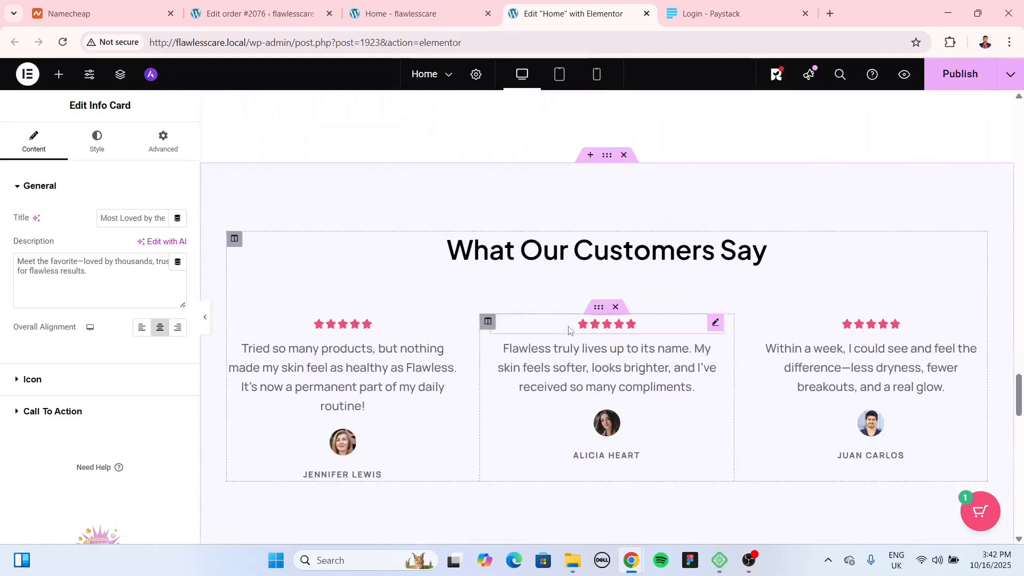
{"action": "right_click", "coordinate": [715, 351]}
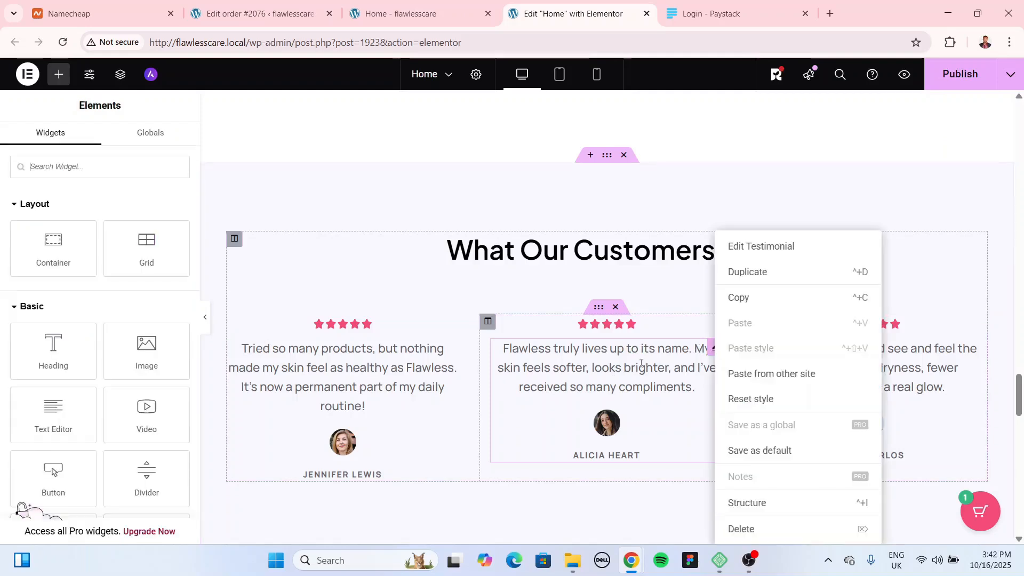
{"action": "left_click", "coordinate": [650, 357]}
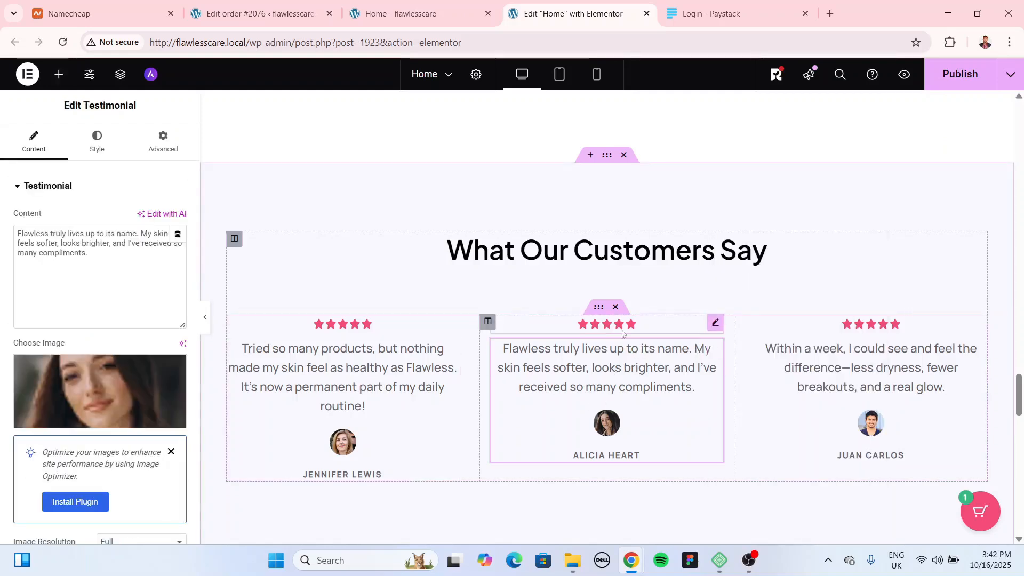
{"action": "scroll", "coordinate": [605, 312], "scroll_direction": "down", "scroll_amount": 5}
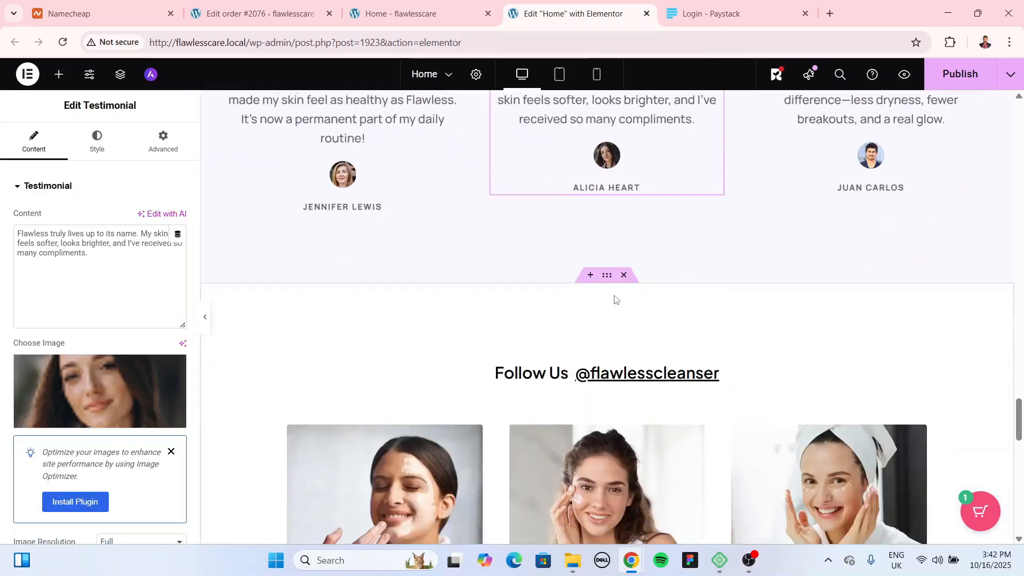
{"action": "scroll", "coordinate": [615, 299], "scroll_direction": "down", "scroll_amount": 3}
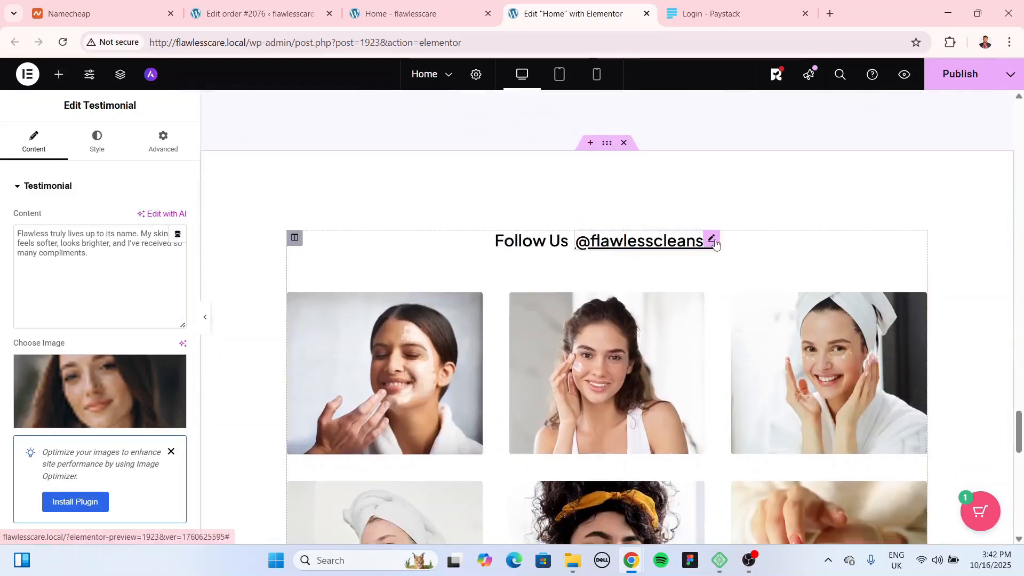
{"action": "left_click", "coordinate": [711, 239]}
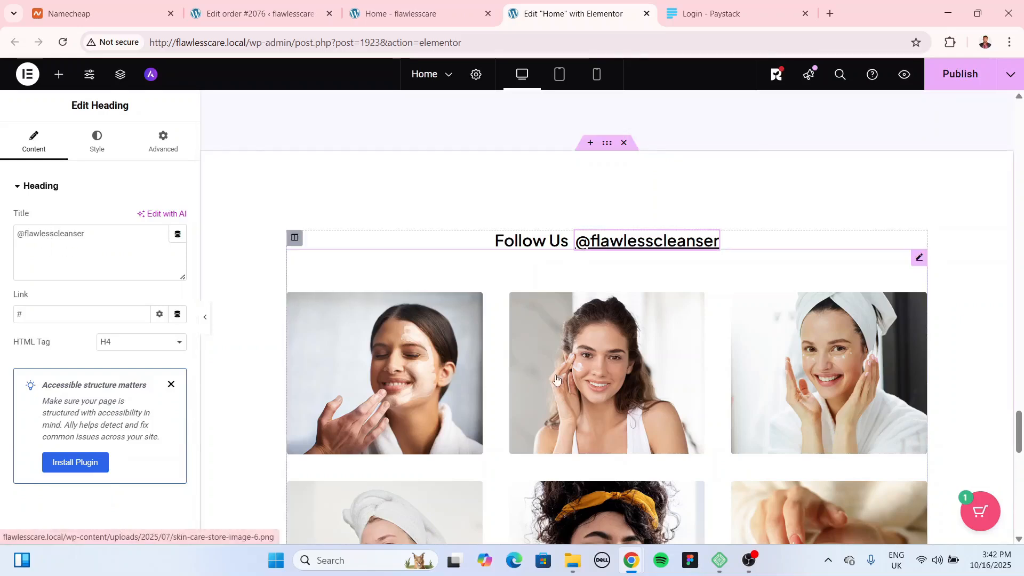
{"action": "scroll", "coordinate": [530, 373], "scroll_direction": "down", "scroll_amount": 3}
{"action": "left_click", "coordinate": [853, 151]}
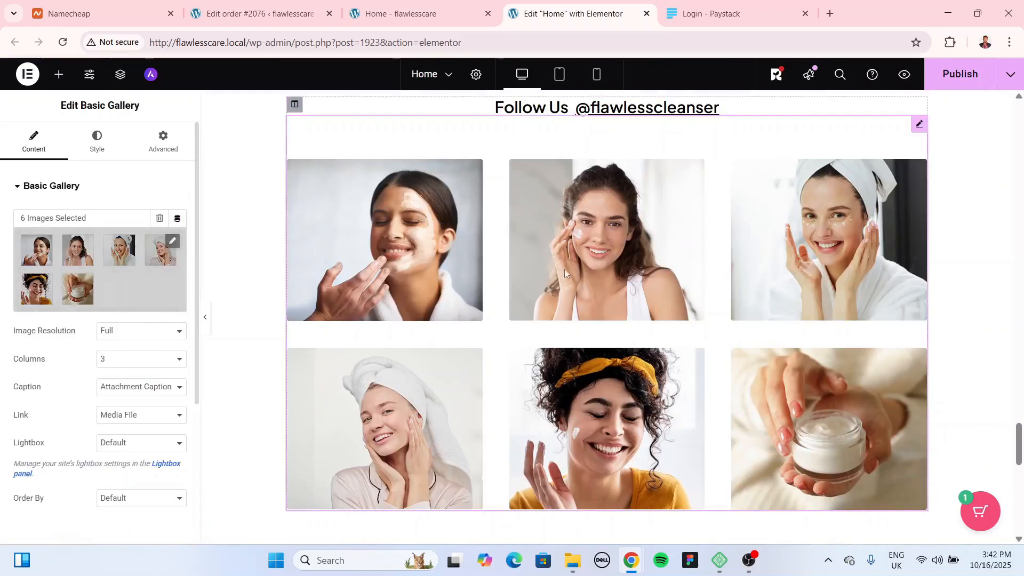
{"action": "scroll", "coordinate": [661, 328], "scroll_direction": "down", "scroll_amount": 5}
{"action": "scroll", "coordinate": [661, 327], "scroll_direction": "down", "scroll_amount": 6}
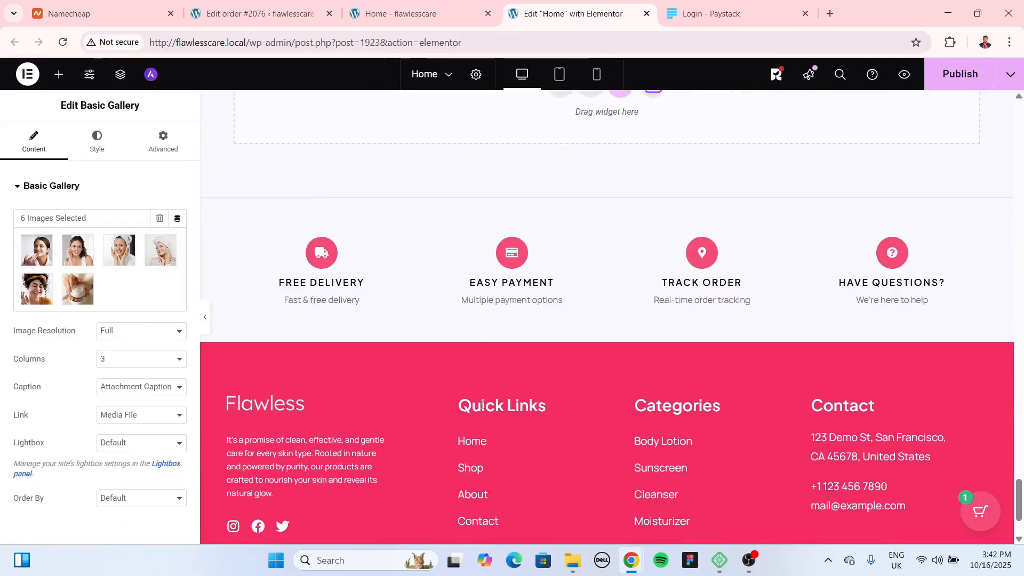
{"action": "scroll", "coordinate": [481, 399], "scroll_direction": "up", "scroll_amount": 4}
{"action": "right_click", "coordinate": [564, 75]}
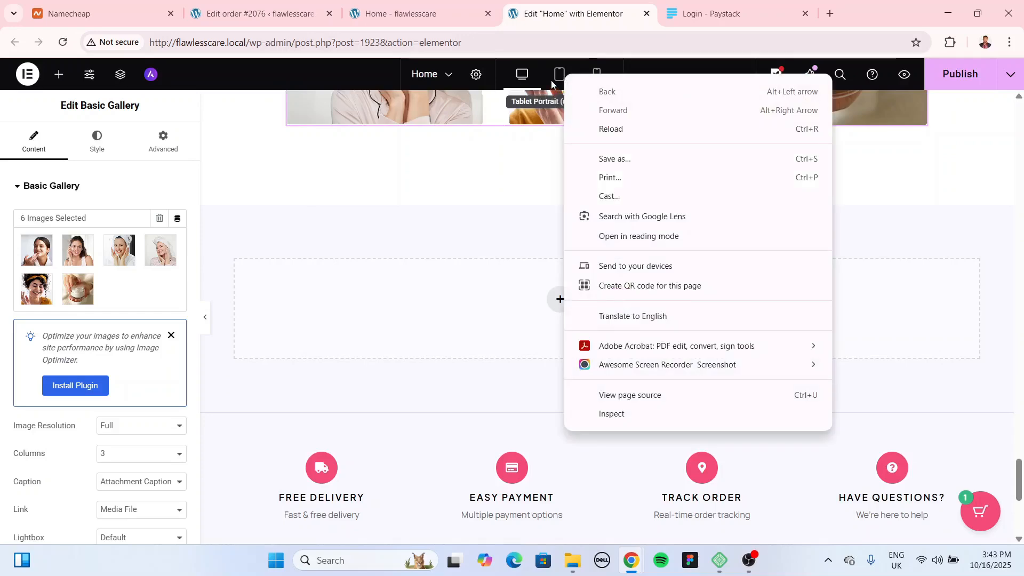
Step: Preview the Home page at tablet and then phone width, scrolling through it
{"action": "left_click", "coordinate": [554, 78]}
{"action": "scroll", "coordinate": [611, 241], "scroll_direction": "up", "scroll_amount": 10}
{"action": "left_click", "coordinate": [606, 74]}
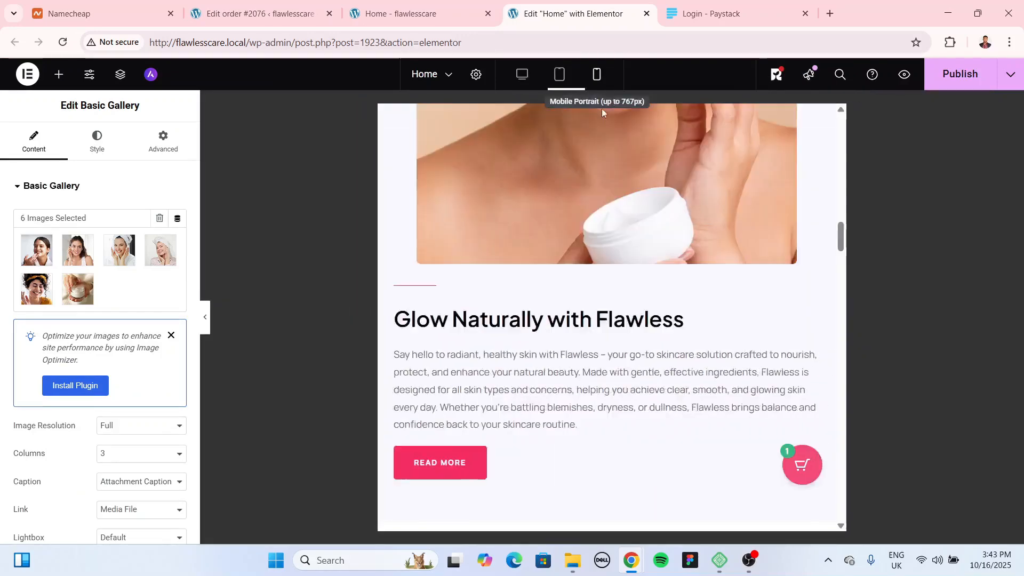
{"action": "scroll", "coordinate": [631, 274], "scroll_direction": "down", "scroll_amount": 10}
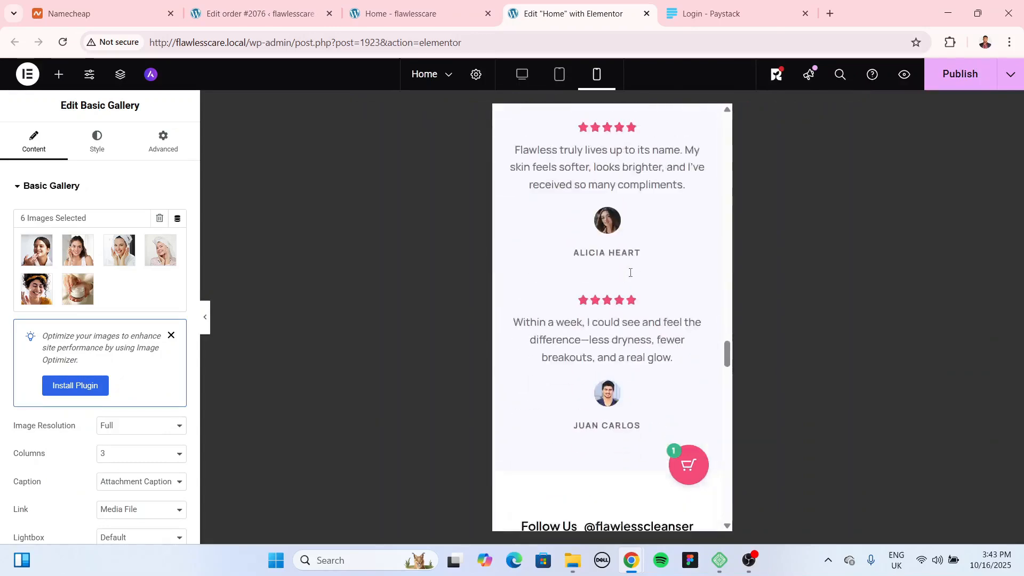
{"action": "scroll", "coordinate": [631, 272], "scroll_direction": "up", "scroll_amount": 7}
{"action": "scroll", "coordinate": [629, 270], "scroll_direction": "up", "scroll_amount": 10}
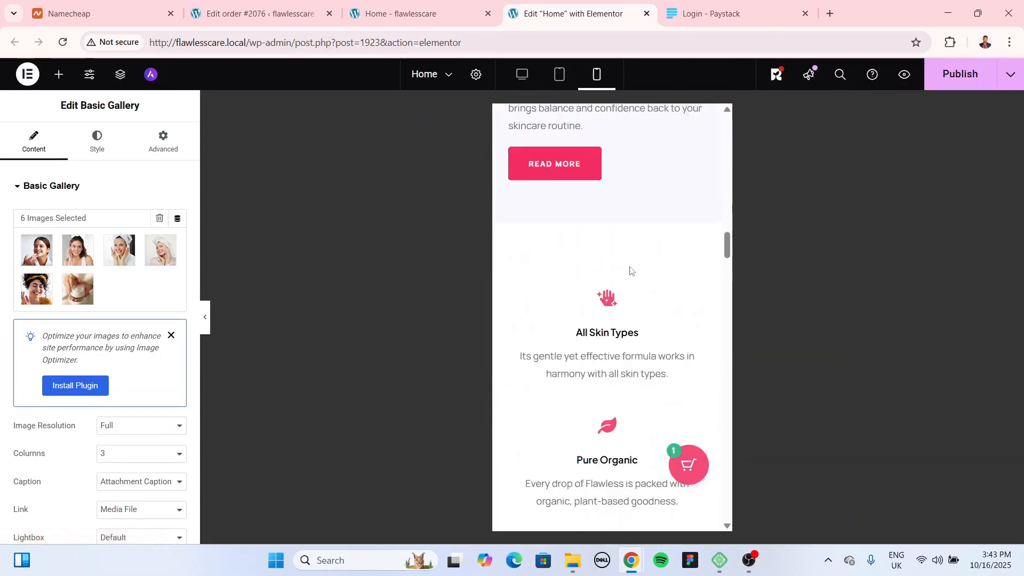
{"action": "scroll", "coordinate": [631, 269], "scroll_direction": "up", "scroll_amount": 3}
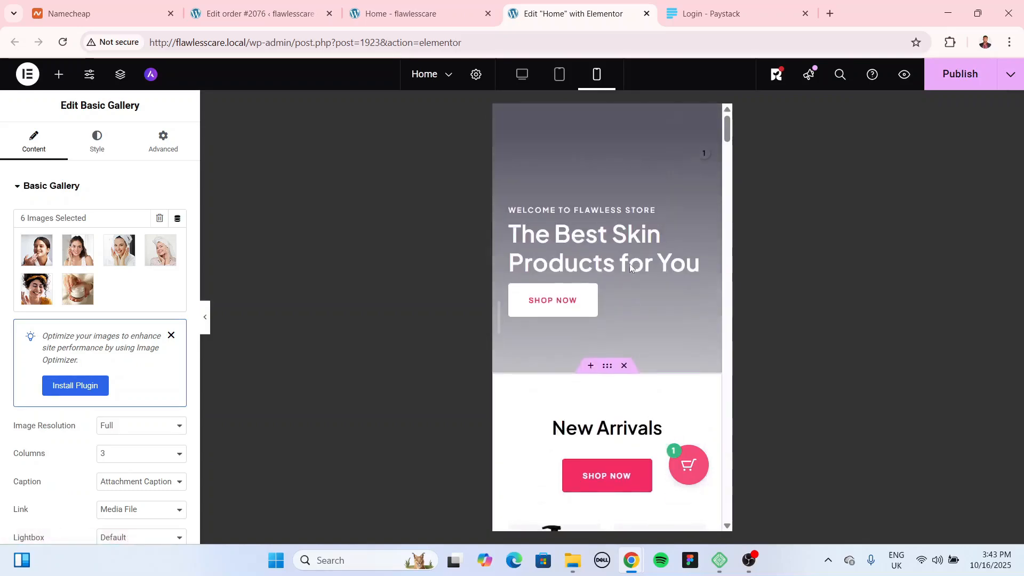
Step: Select the hero section and return the preview to desktop width
{"action": "left_click", "coordinate": [631, 269]}
{"action": "left_click", "coordinate": [528, 84]}
{"action": "scroll", "coordinate": [631, 242], "scroll_direction": "down", "scroll_amount": 2}
{"action": "scroll", "coordinate": [622, 260], "scroll_direction": "up", "scroll_amount": 2}
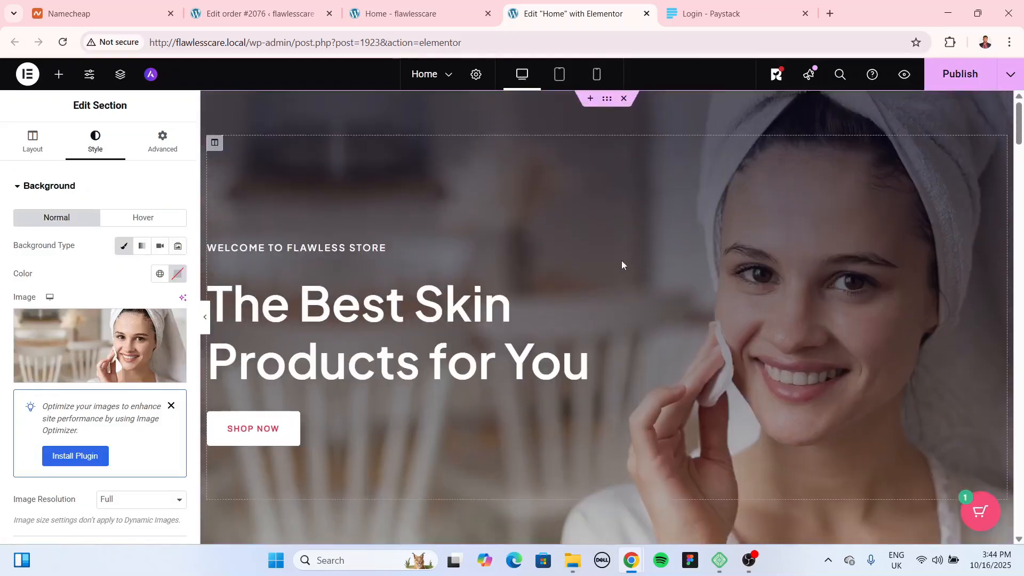
Step: Publish the Home page changes
{"action": "right_click", "coordinate": [958, 77]}
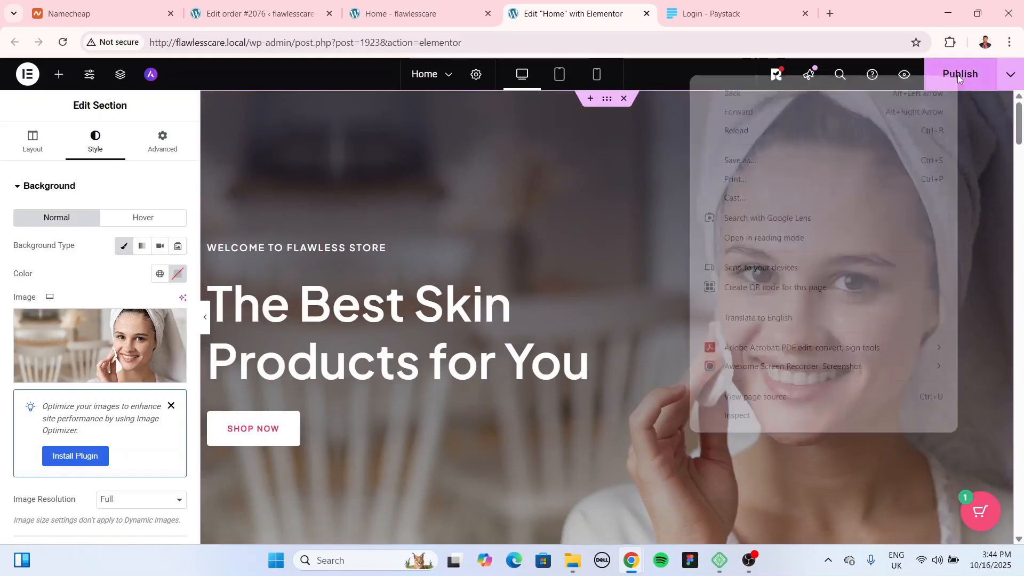
{"action": "left_click", "coordinate": [978, 68]}
{"action": "left_click", "coordinate": [979, 67]}
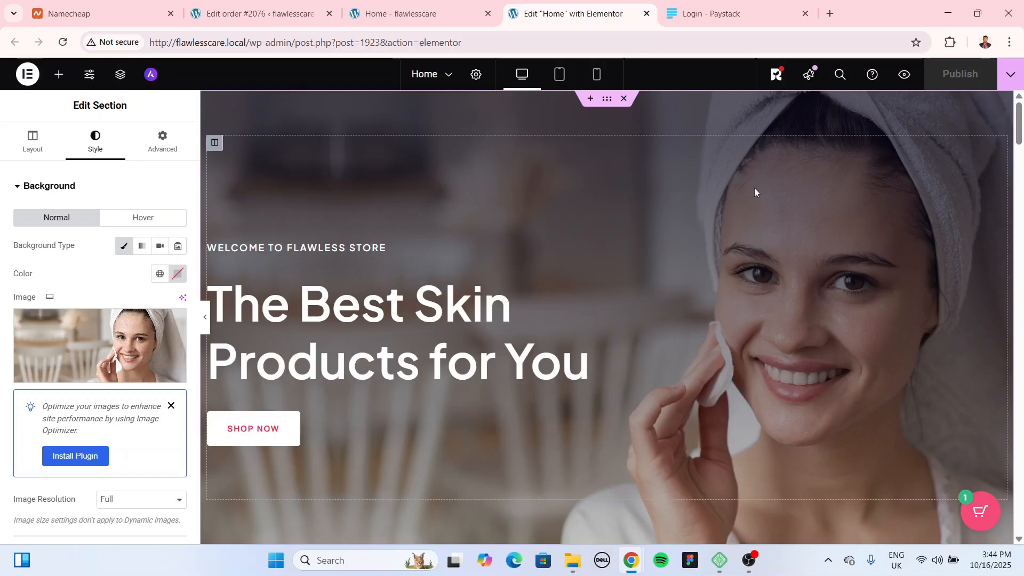
Step: Scroll through New Arrivals, Glow Naturally and the features row to the Skincare Regimen section
{"action": "scroll", "coordinate": [754, 188], "scroll_direction": "down", "scroll_amount": 6}
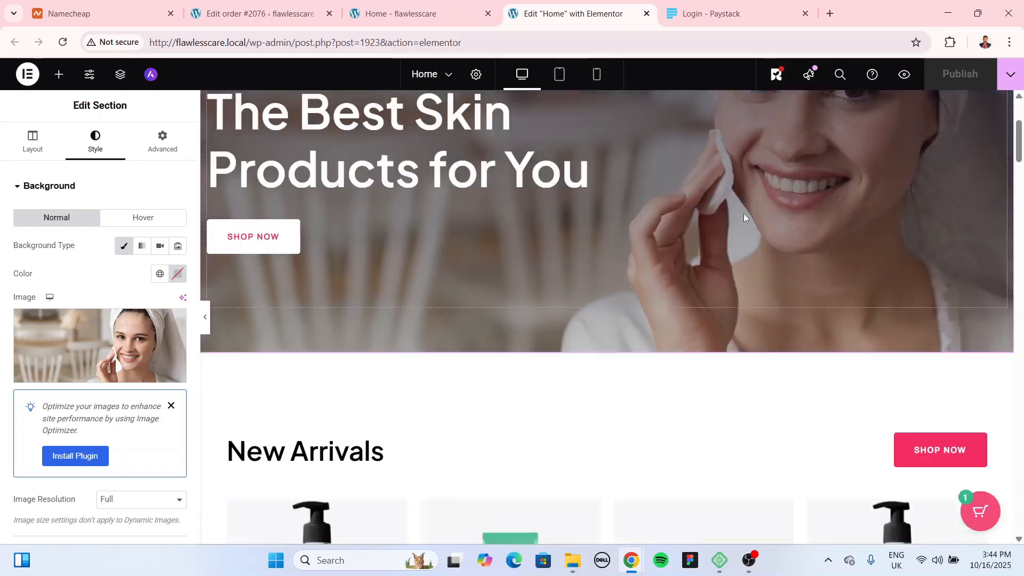
{"action": "scroll", "coordinate": [754, 233], "scroll_direction": "down", "scroll_amount": 4}
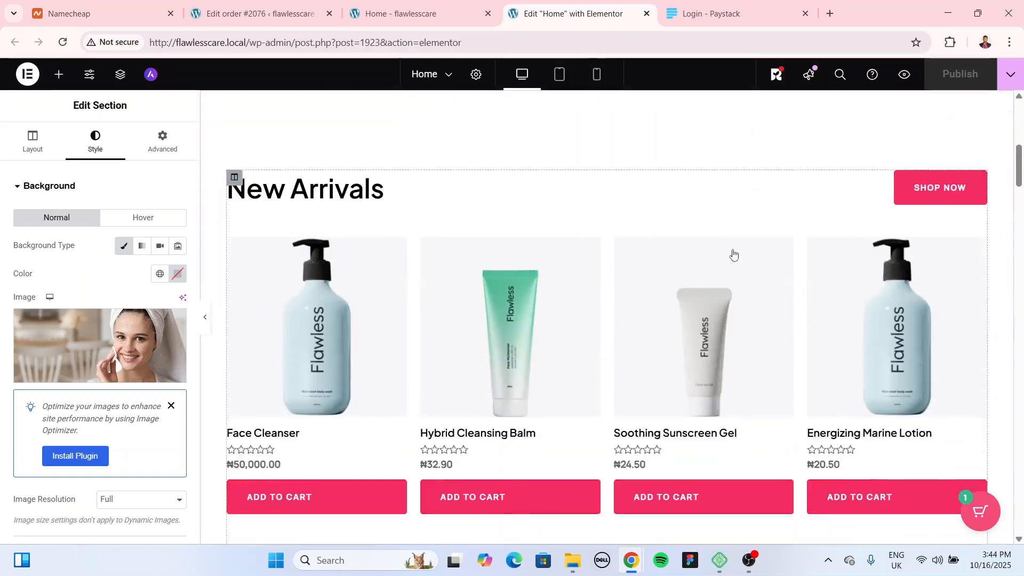
{"action": "scroll", "coordinate": [704, 352], "scroll_direction": "down", "scroll_amount": 3}
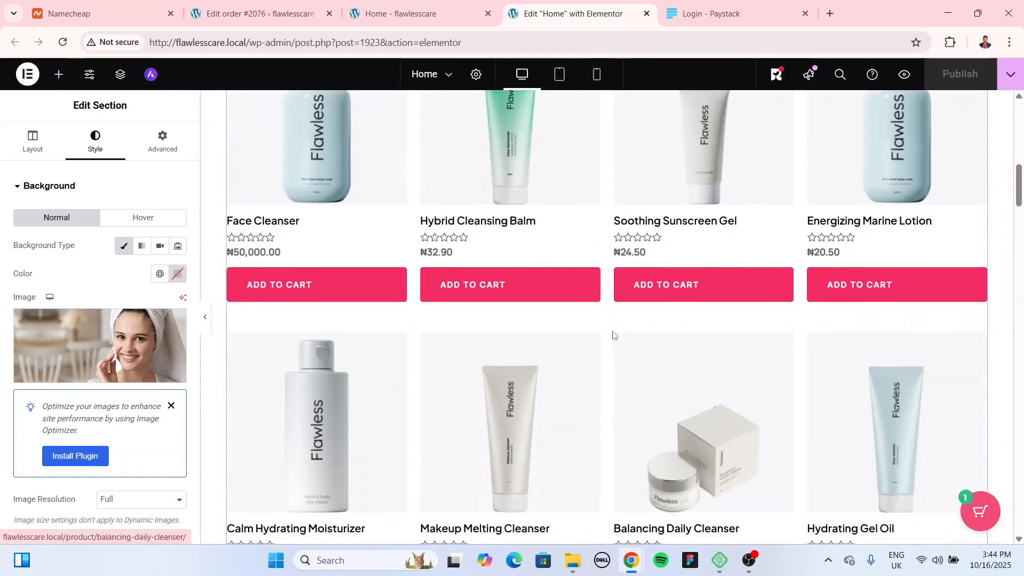
{"action": "scroll", "coordinate": [605, 322], "scroll_direction": "down", "scroll_amount": 4}
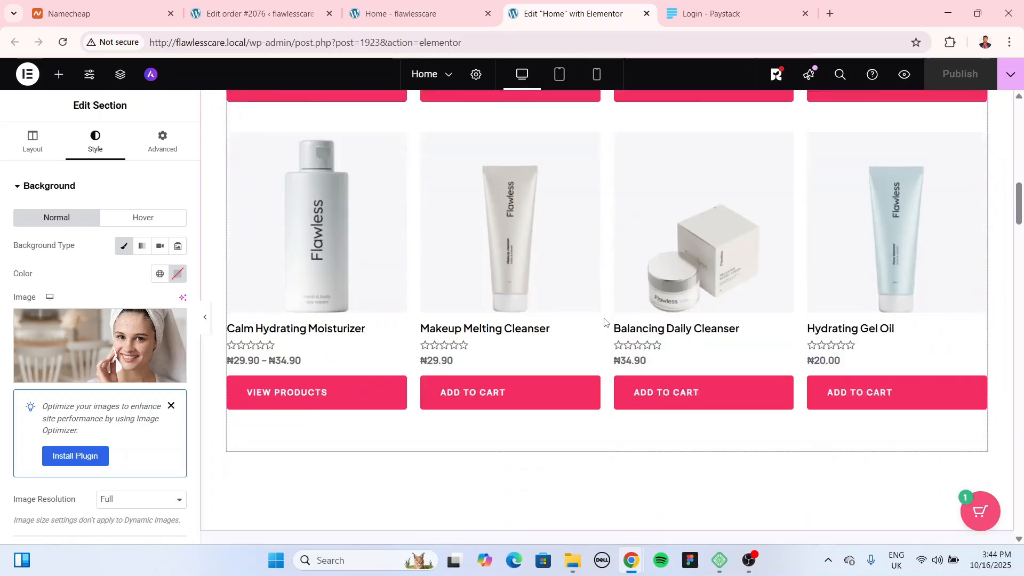
{"action": "scroll", "coordinate": [604, 321], "scroll_direction": "down", "scroll_amount": 4}
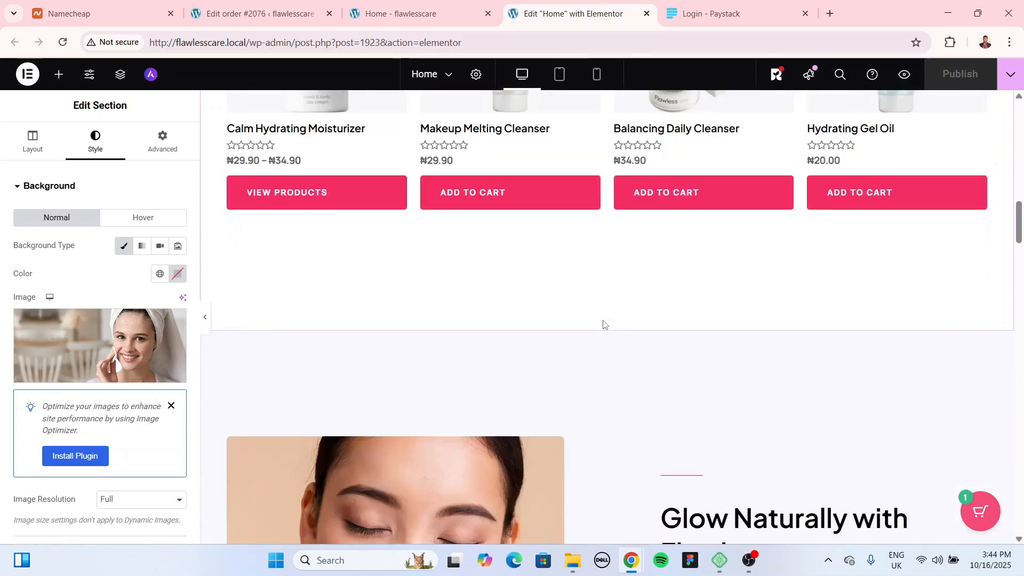
{"action": "scroll", "coordinate": [604, 324], "scroll_direction": "down", "scroll_amount": 5}
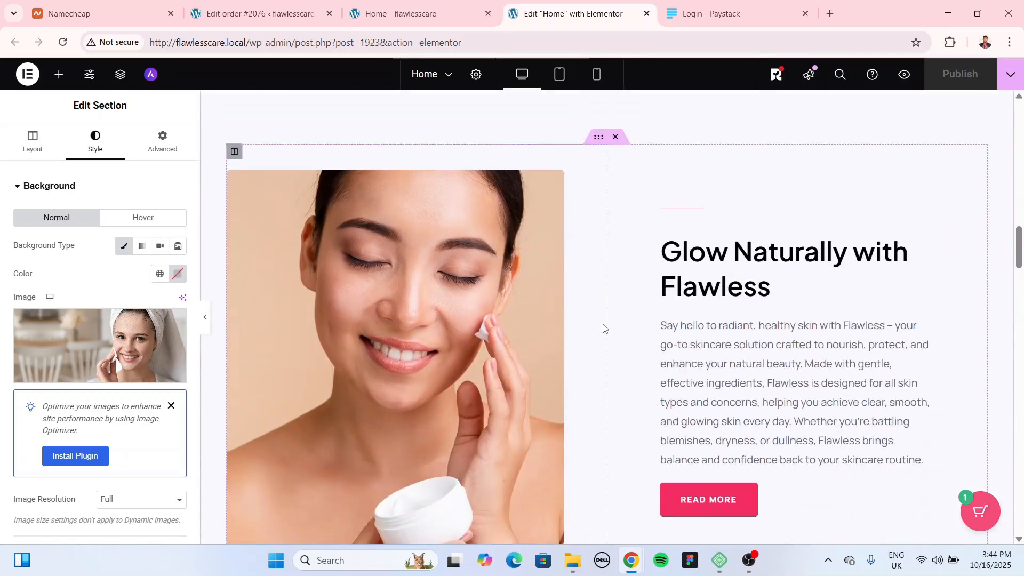
{"action": "scroll", "coordinate": [603, 322], "scroll_direction": "down", "scroll_amount": 3}
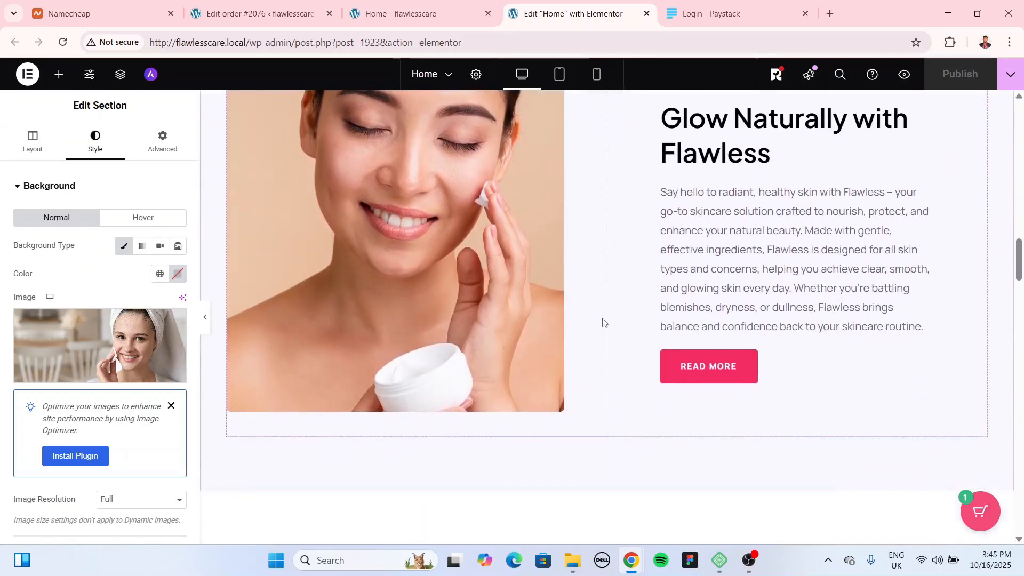
{"action": "scroll", "coordinate": [608, 324], "scroll_direction": "down", "scroll_amount": 6}
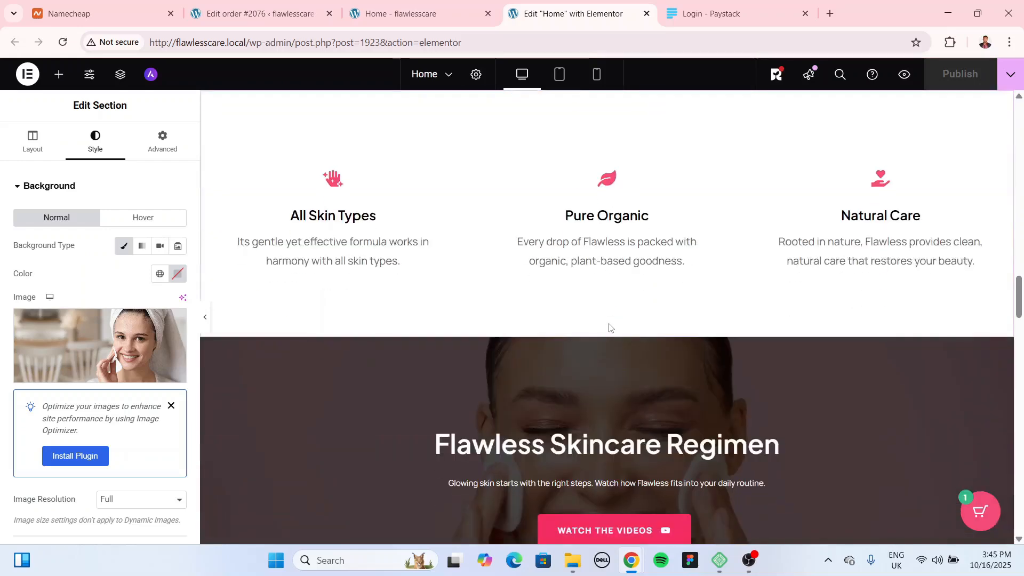
{"action": "scroll", "coordinate": [607, 194], "scroll_direction": "up", "scroll_amount": 1}
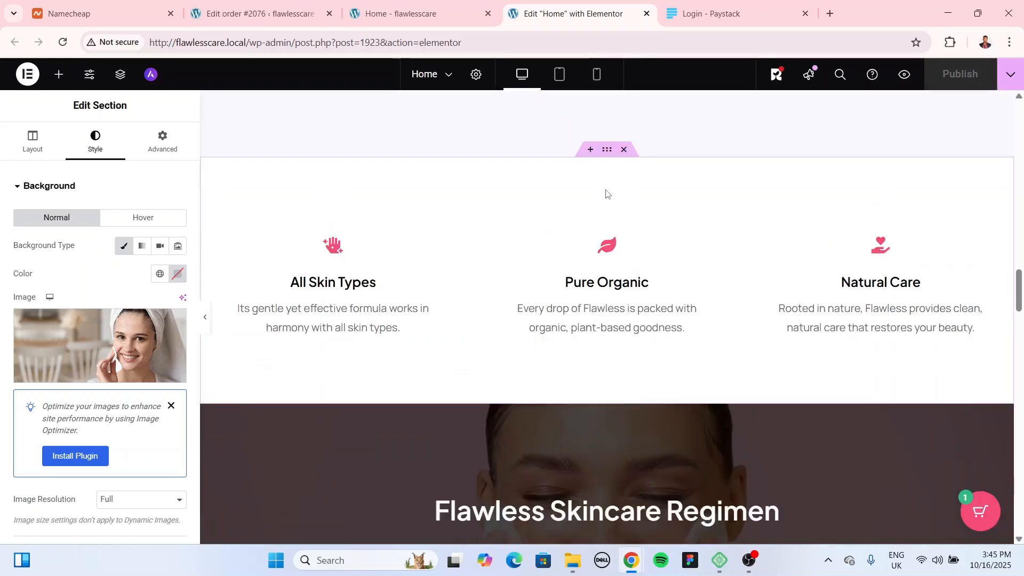
{"action": "scroll", "coordinate": [605, 194], "scroll_direction": "down", "scroll_amount": 1}
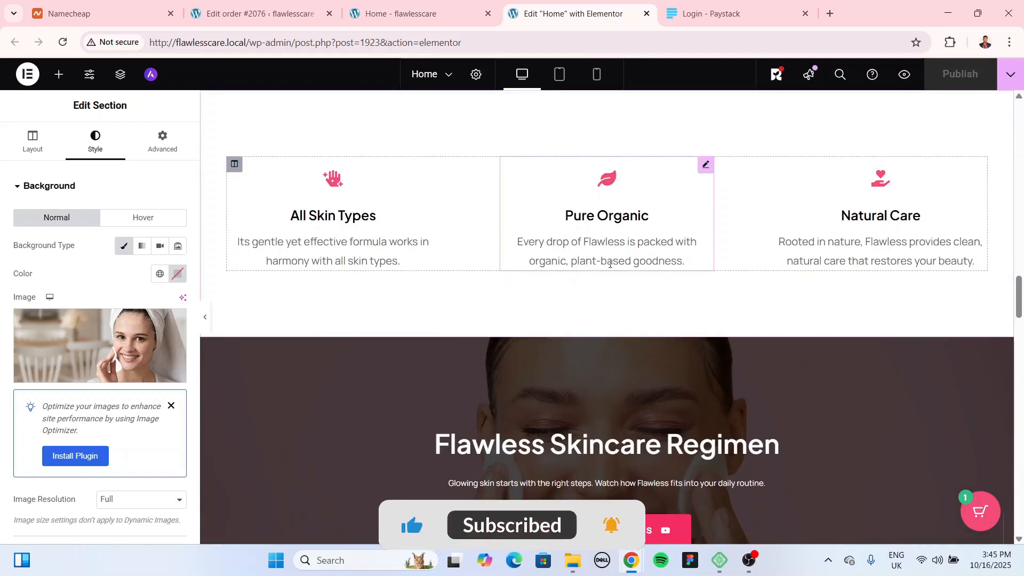
{"action": "scroll", "coordinate": [608, 269], "scroll_direction": "down", "scroll_amount": 1}
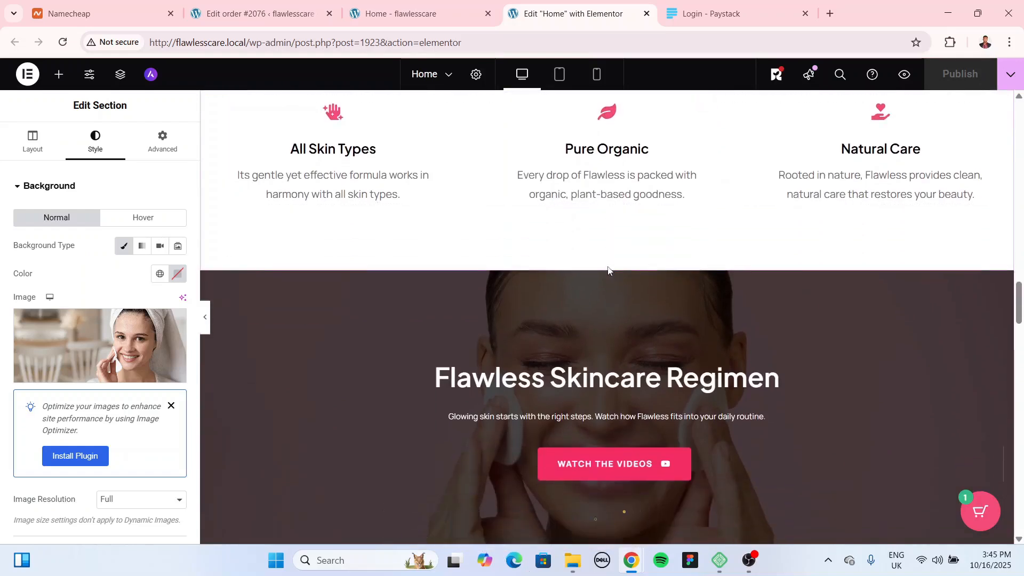